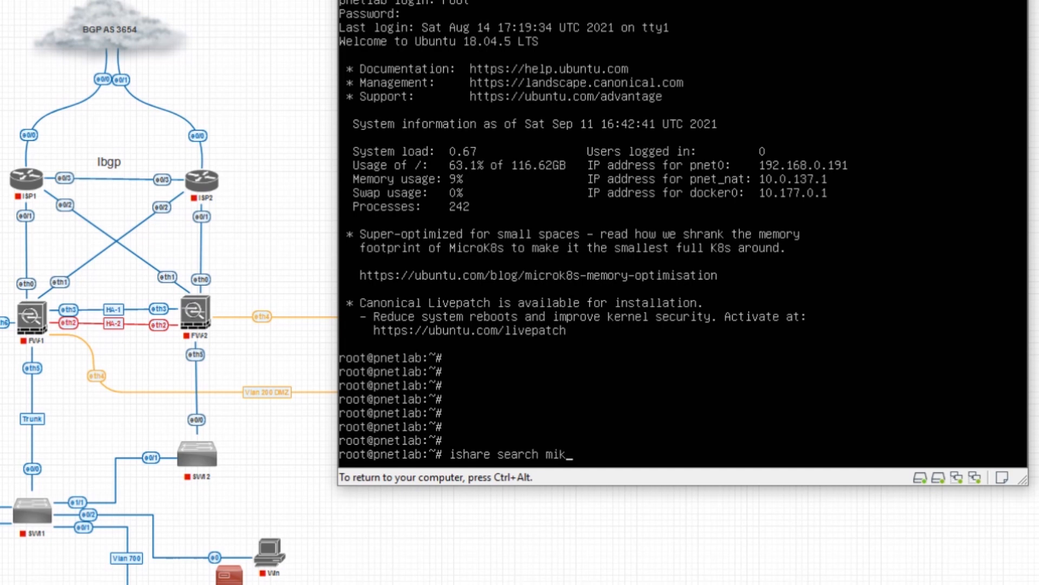
Run the MikroTik image search in the PNETLab server console
key(Return)
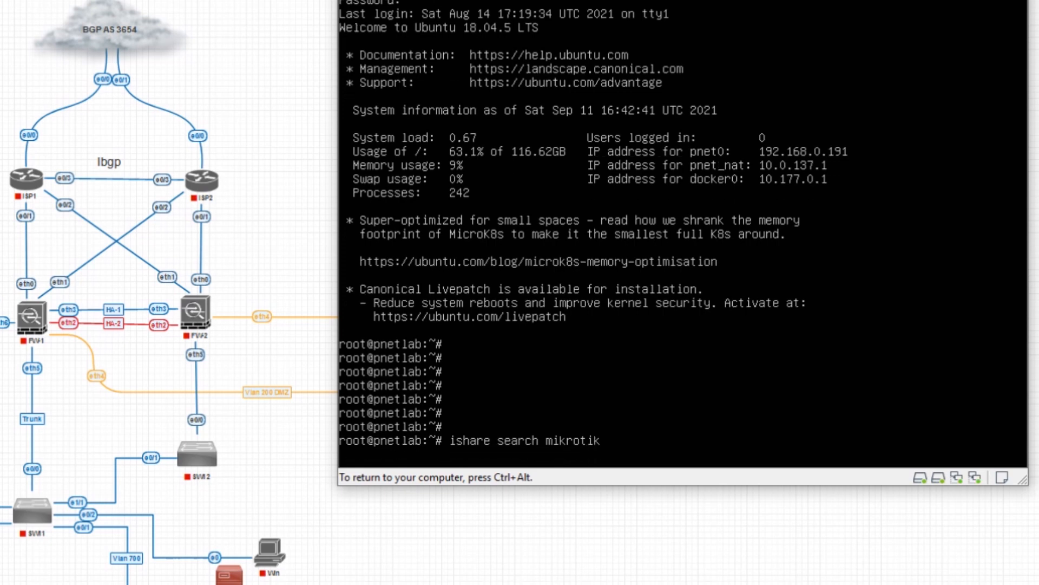
key(ctrl+alt)
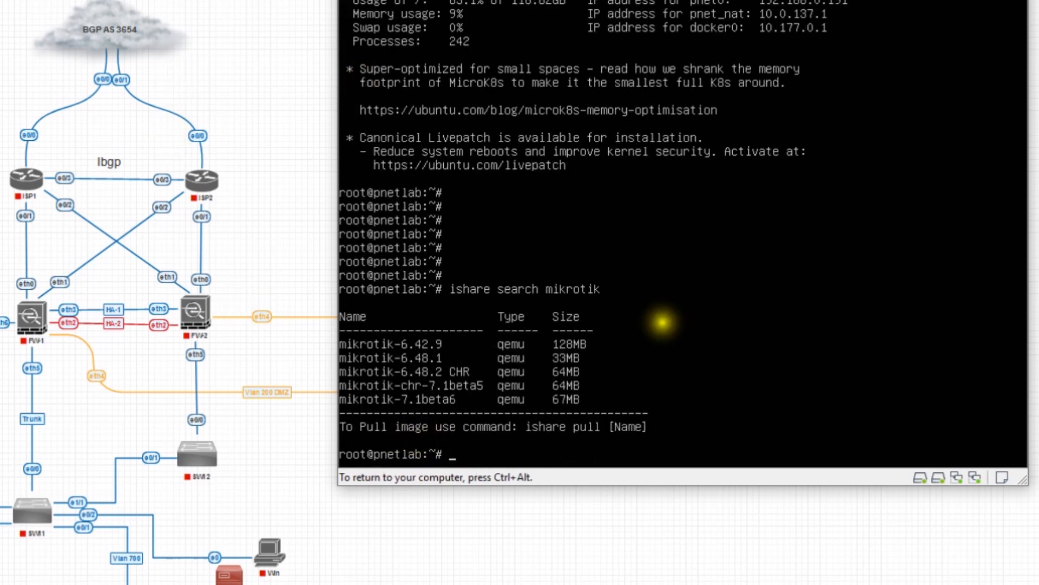
click(494, 426)
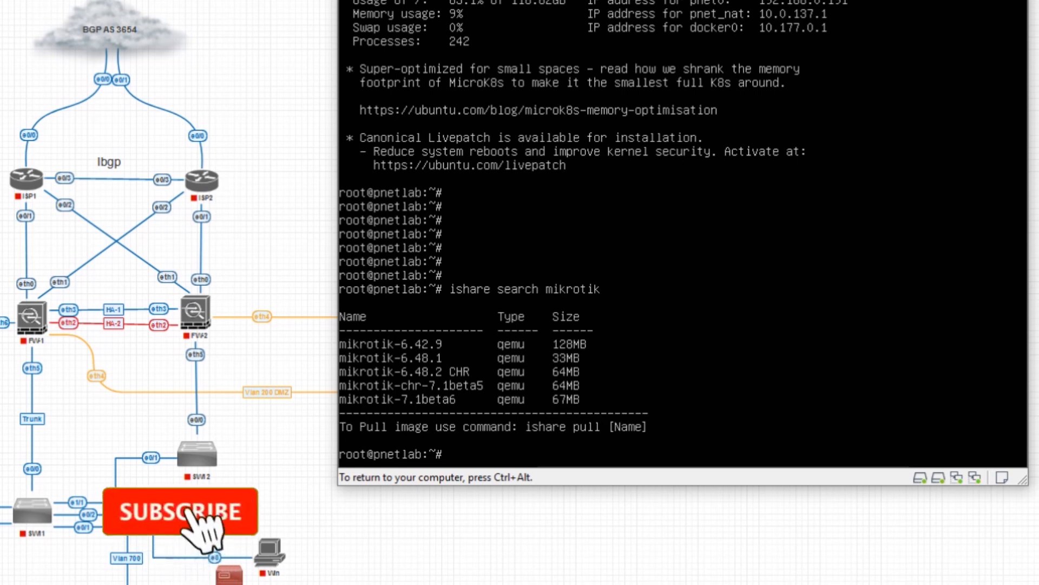
Pull mikrotik-6.42.9 with 'ishare pull', correcting the typos in the image name
text(ishare )
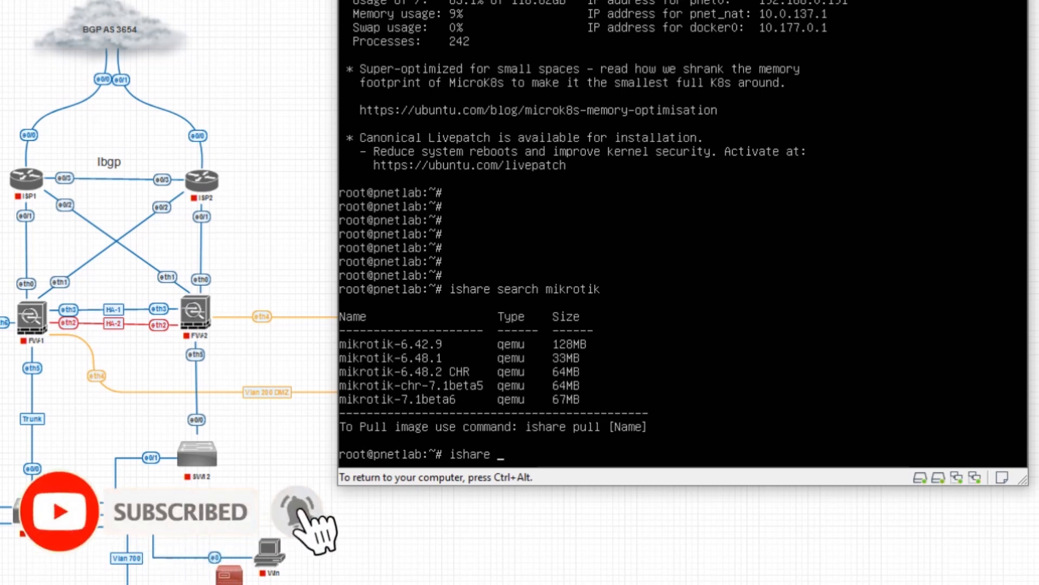
text(pull mokrotik6.42.9)
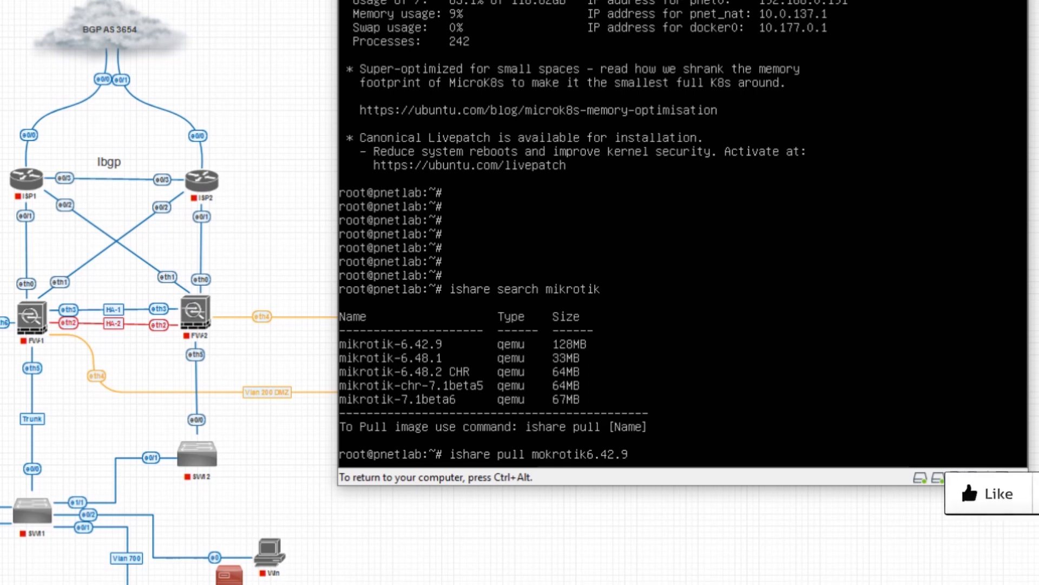
key(Left)
key(Left)
key(Left)
key(Left)
key(Left)
key(Left)
text(-)
key(Return)
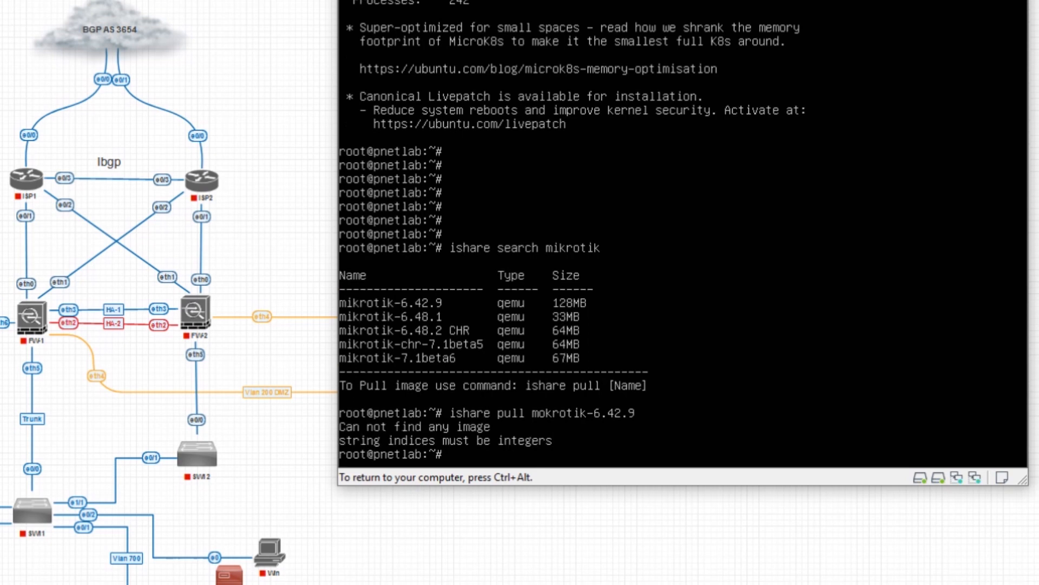
key(Up)
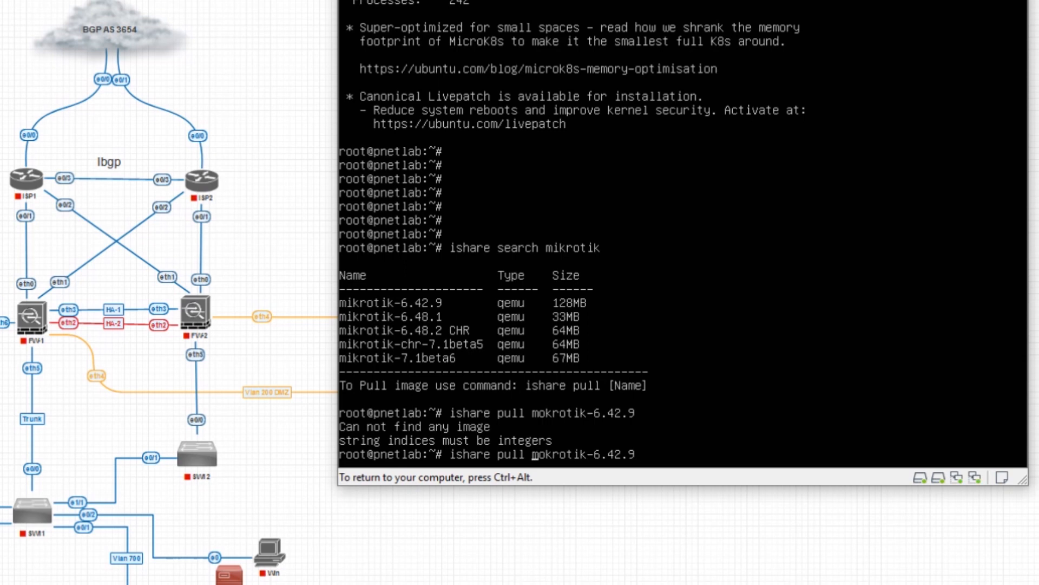
key(BackSpace)
text(i)
key(Return)
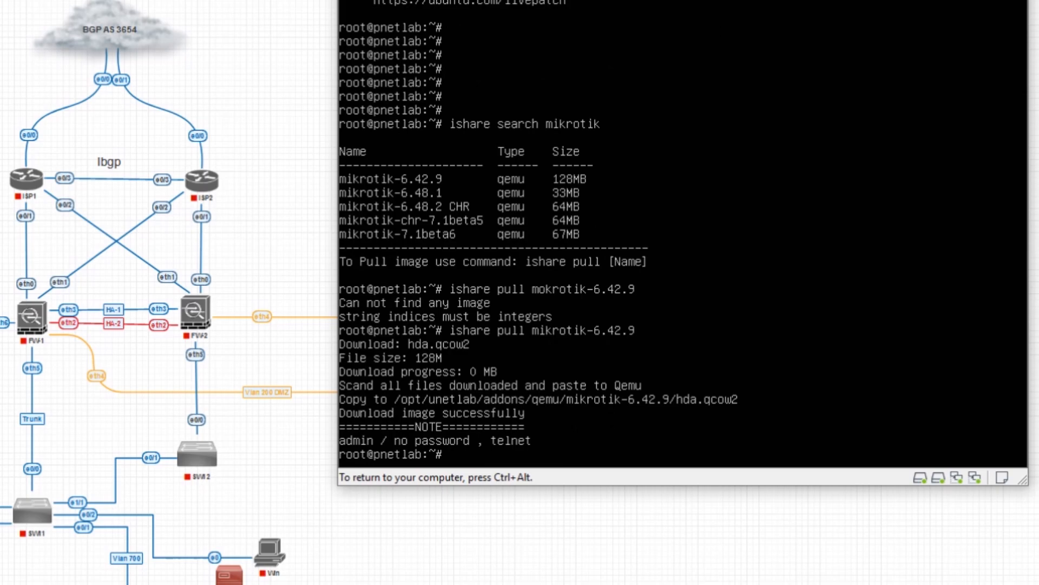
key(ctrl+alt)
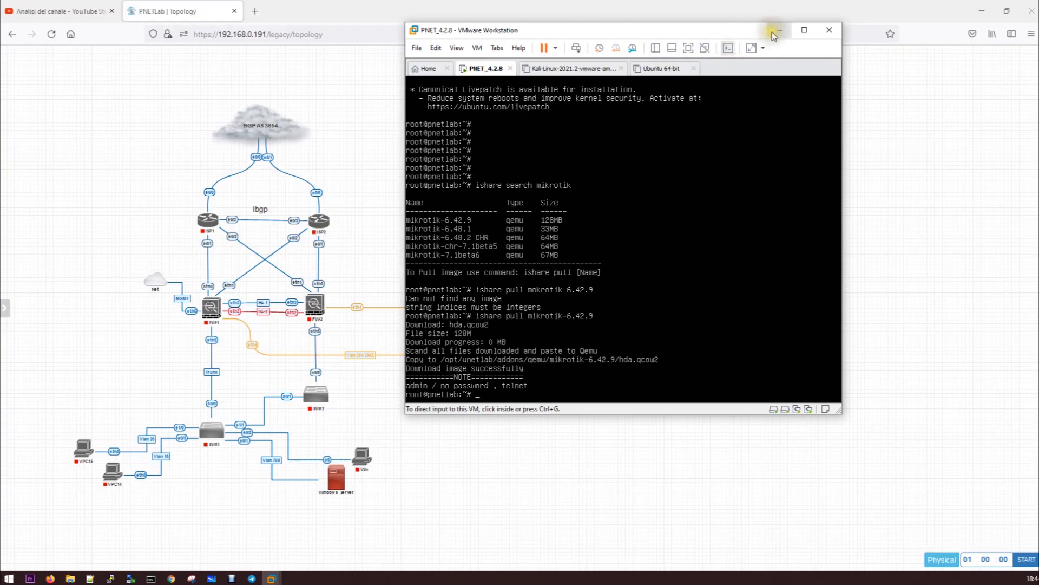
Minimize VMware, then try and dismiss the add-node options on the topology canvas
click(773, 31)
right_click(544, 168)
click(587, 193)
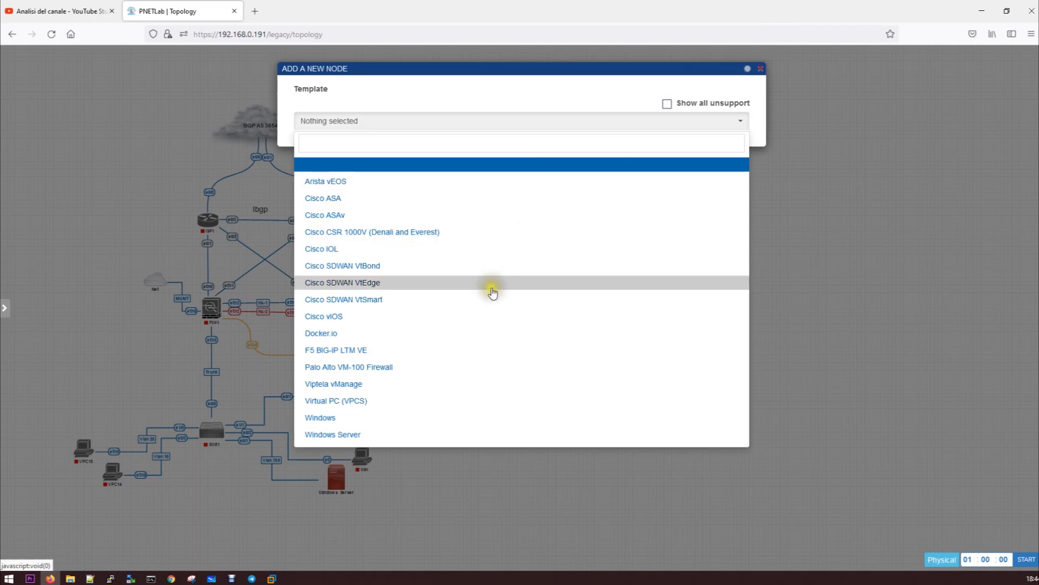
click(918, 325)
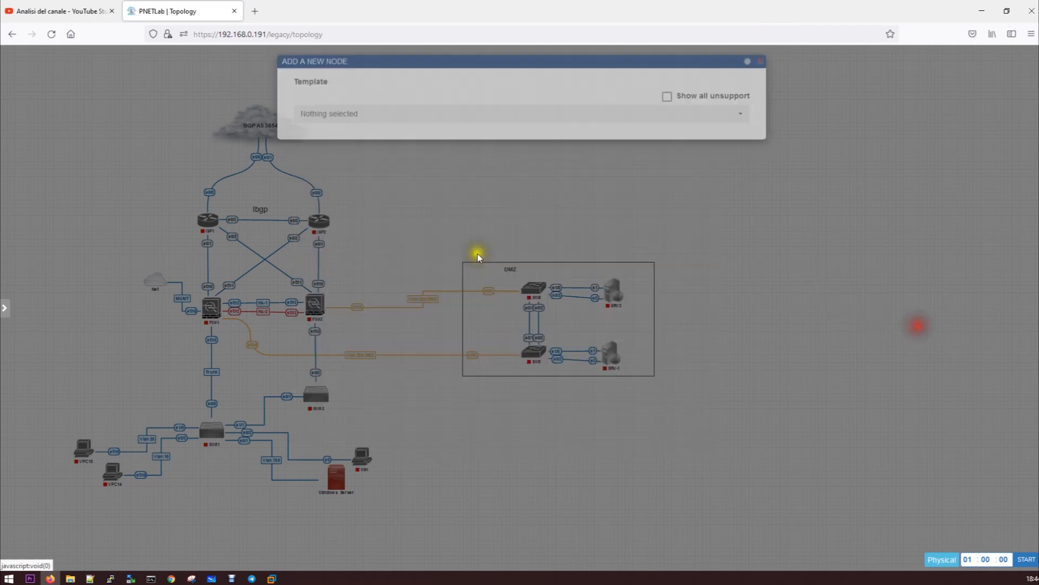
right_click(75, 204)
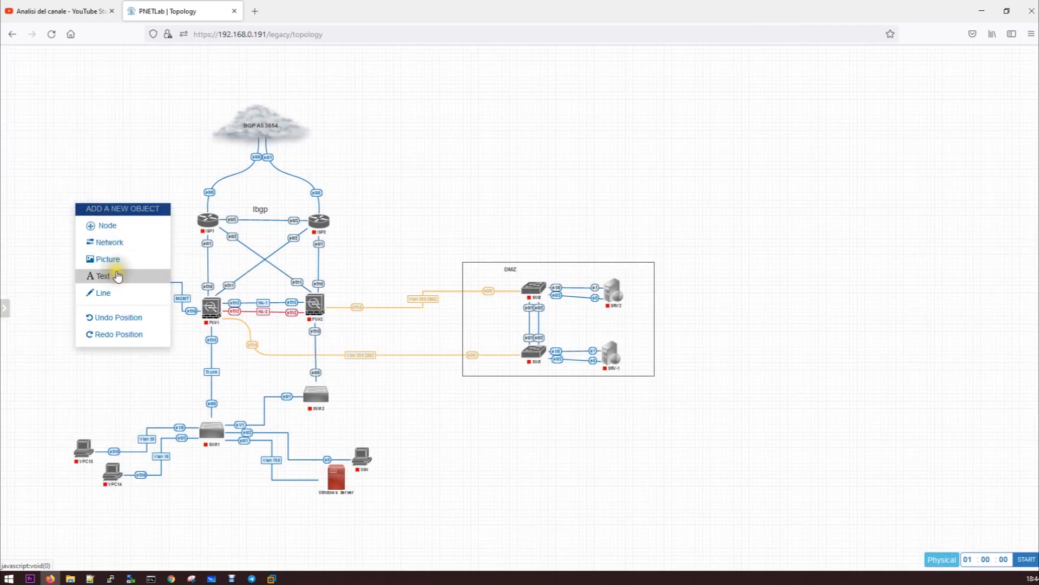
click(64, 162)
Close the current lab and reopen corso ASA.unl from the lab list
mouse_move(5, 307)
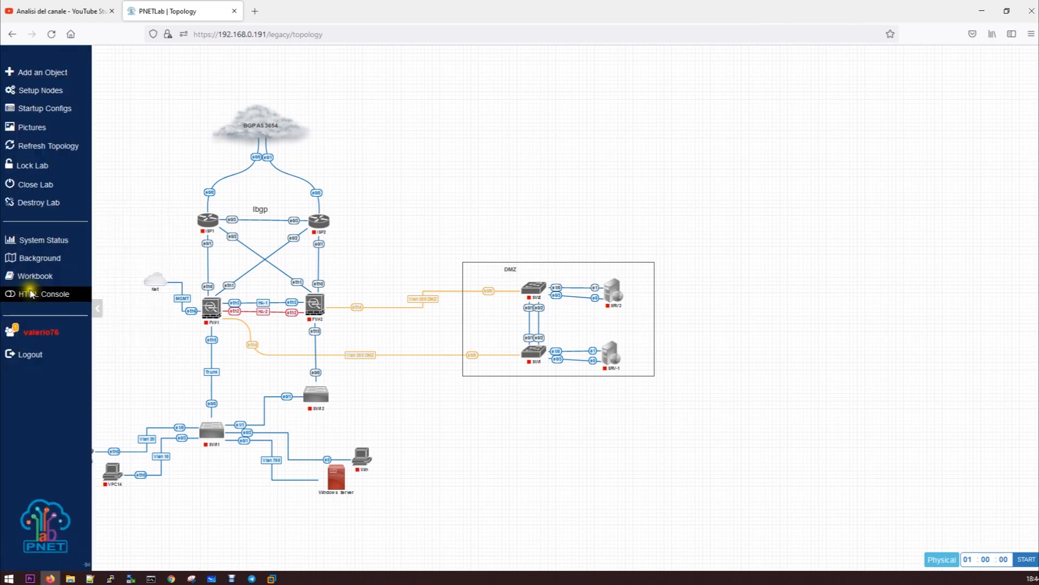
click(54, 189)
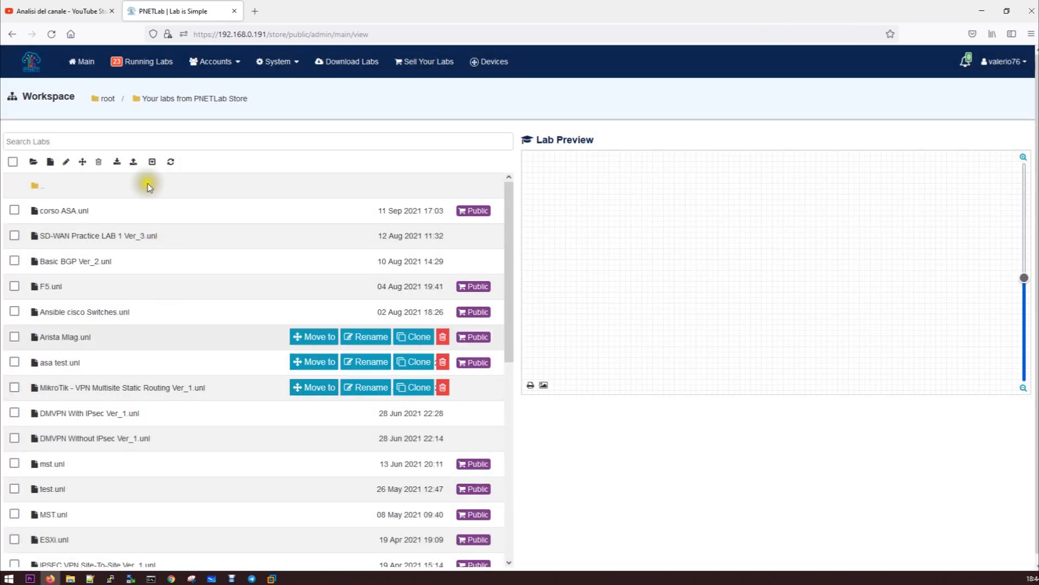
click(78, 210)
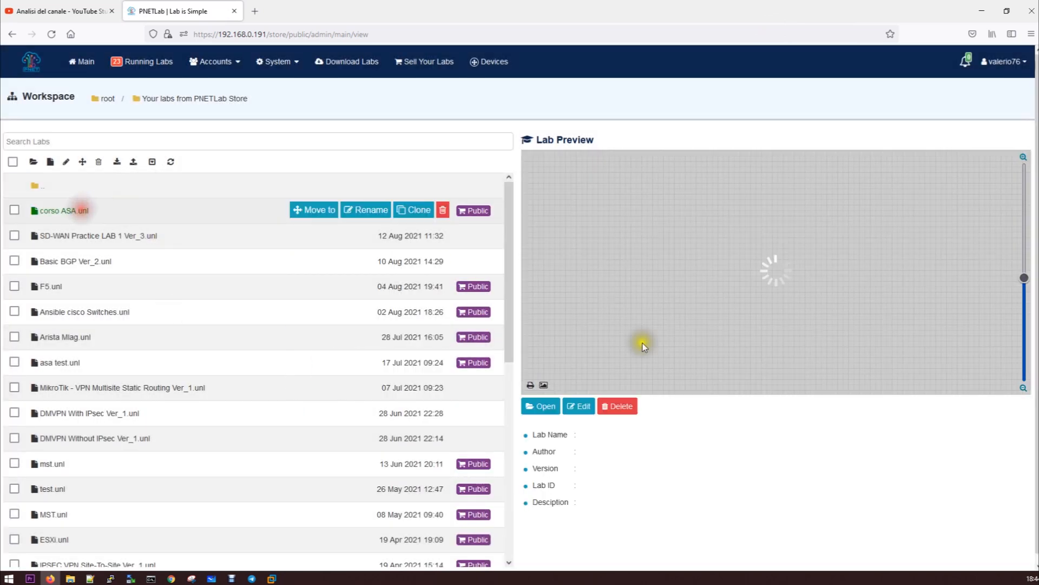
click(540, 407)
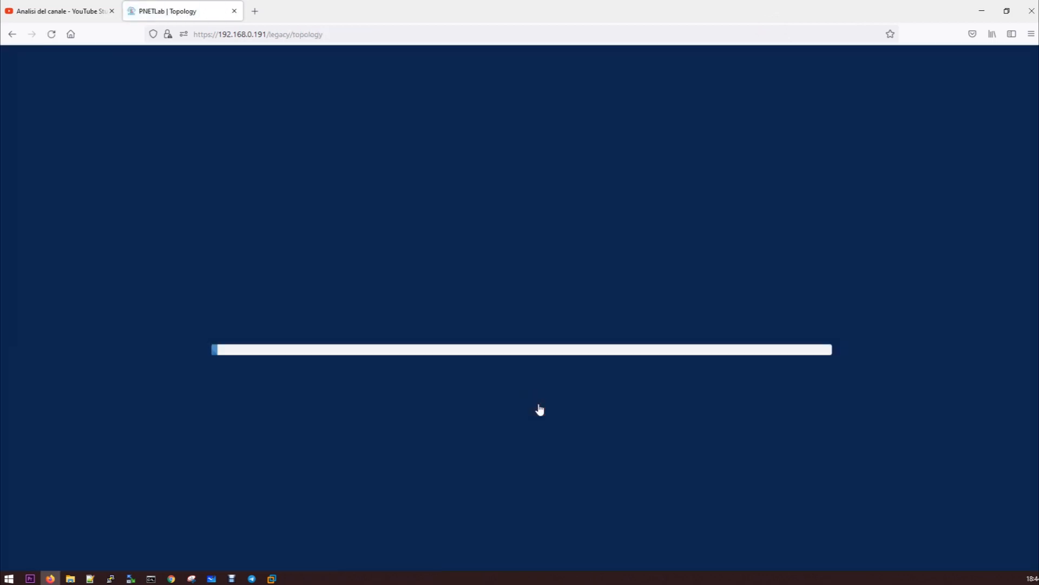
click(372, 497)
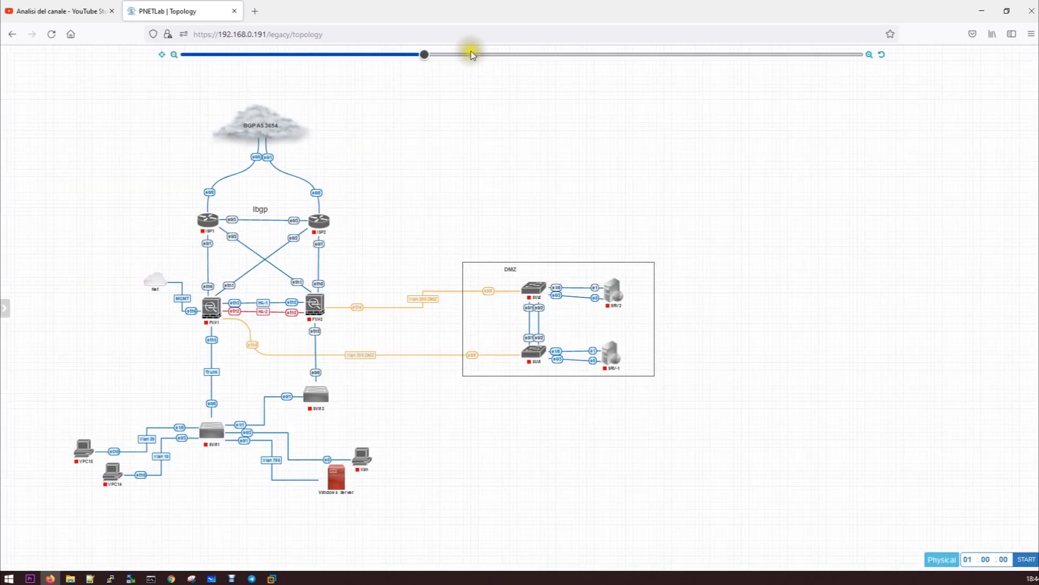
right_click(472, 77)
Add a MikroTik RouterOS node and place it above the DMZ box
click(524, 98)
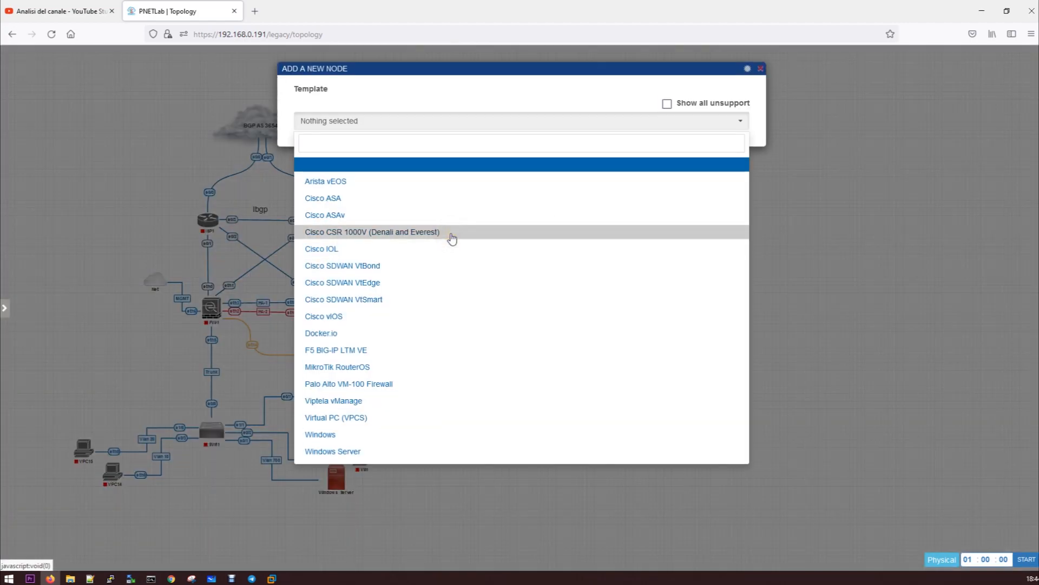
click(382, 368)
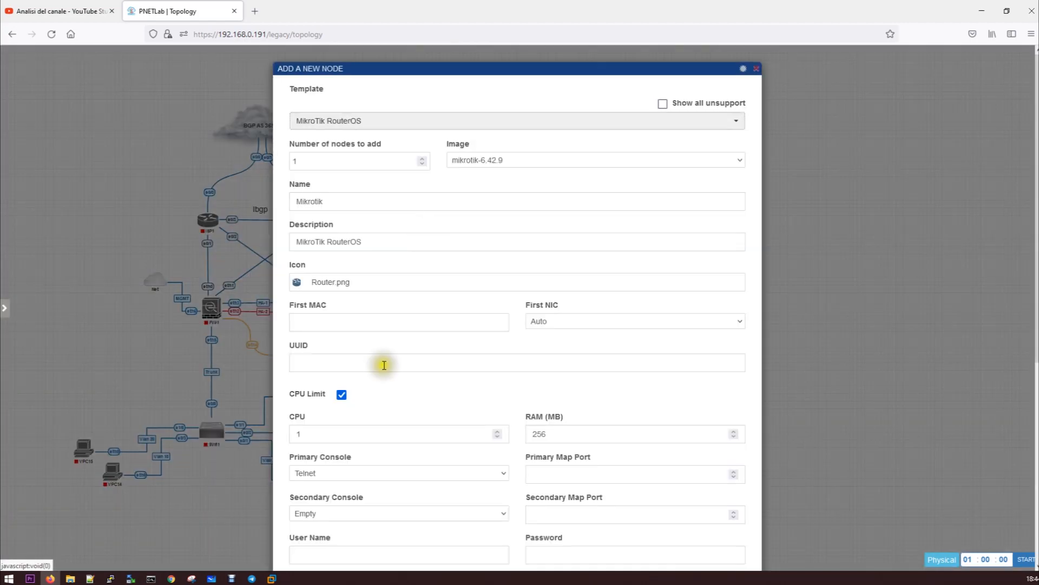
scroll(563, 197, down, 6)
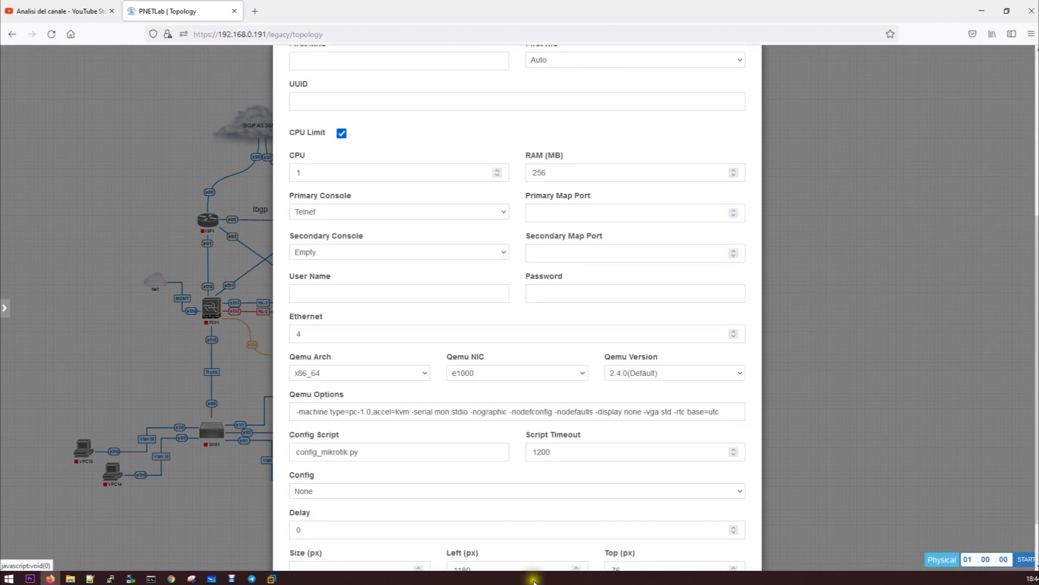
click(494, 536)
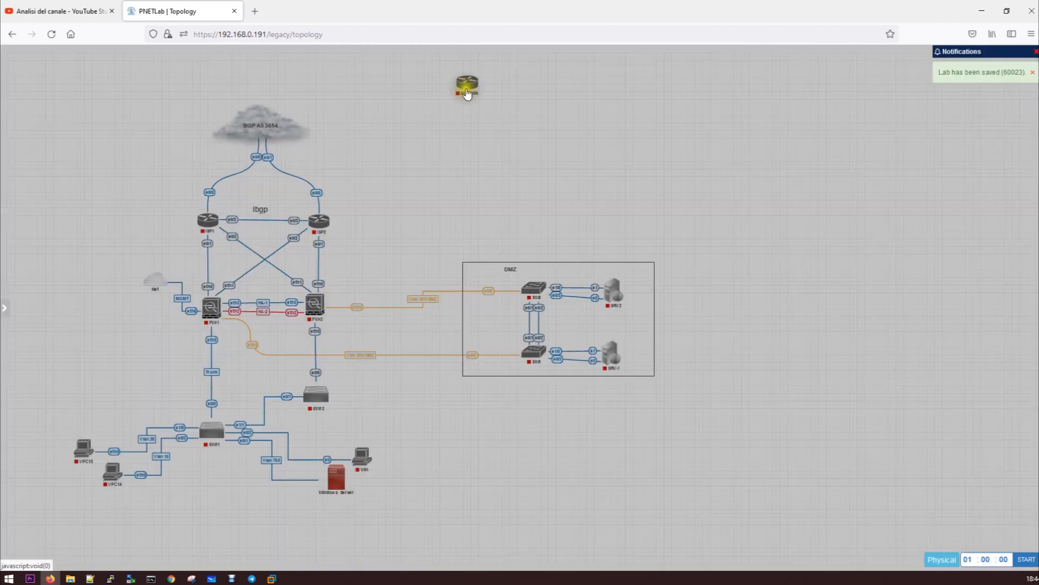
drag(466, 84, 556, 169)
Add a Management(Cloud0) network named Net and link it to Mikrotik eth1
right_click(572, 165)
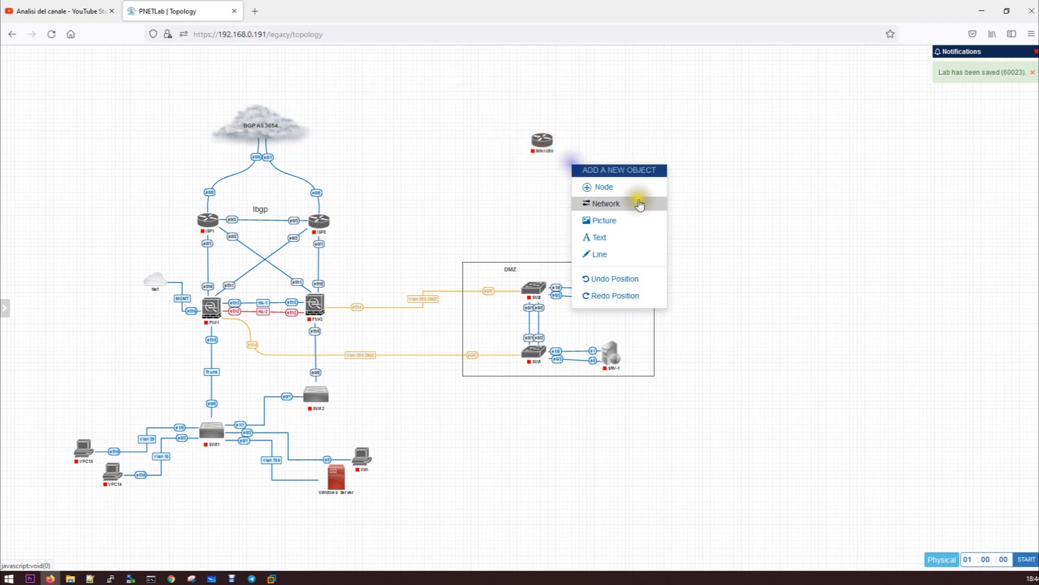
click(640, 205)
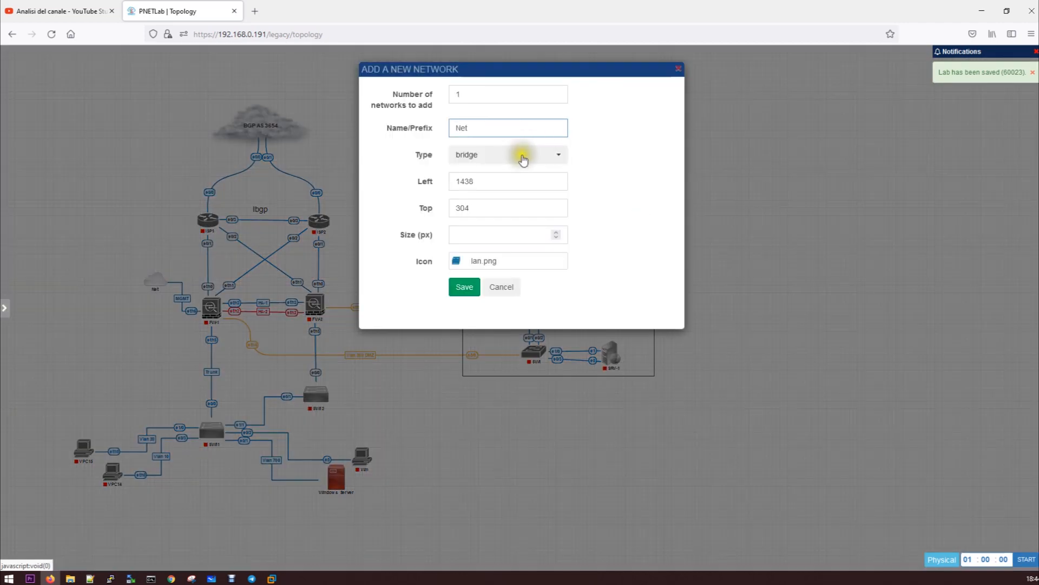
click(523, 157)
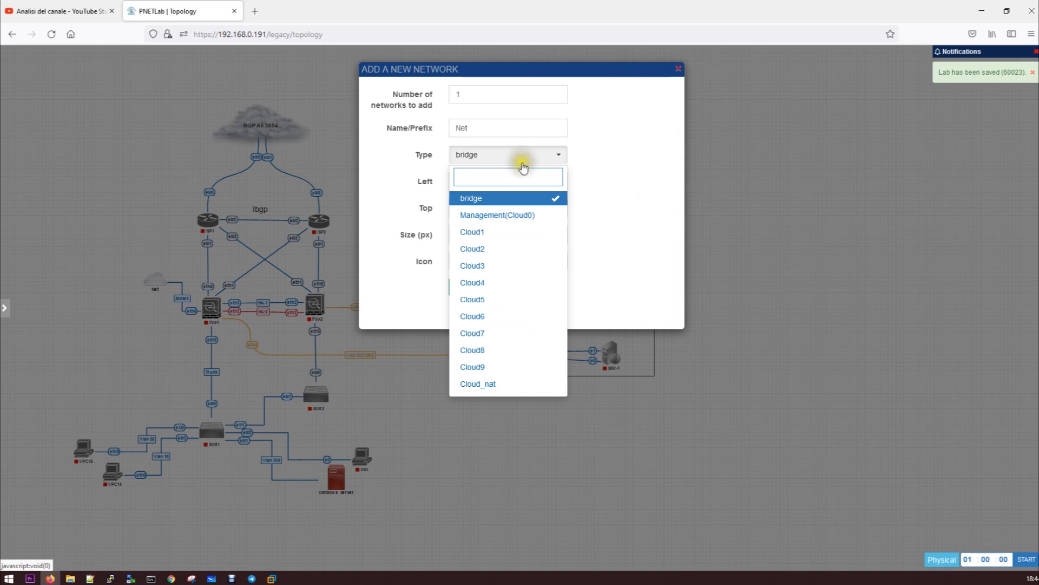
click(523, 212)
click(464, 288)
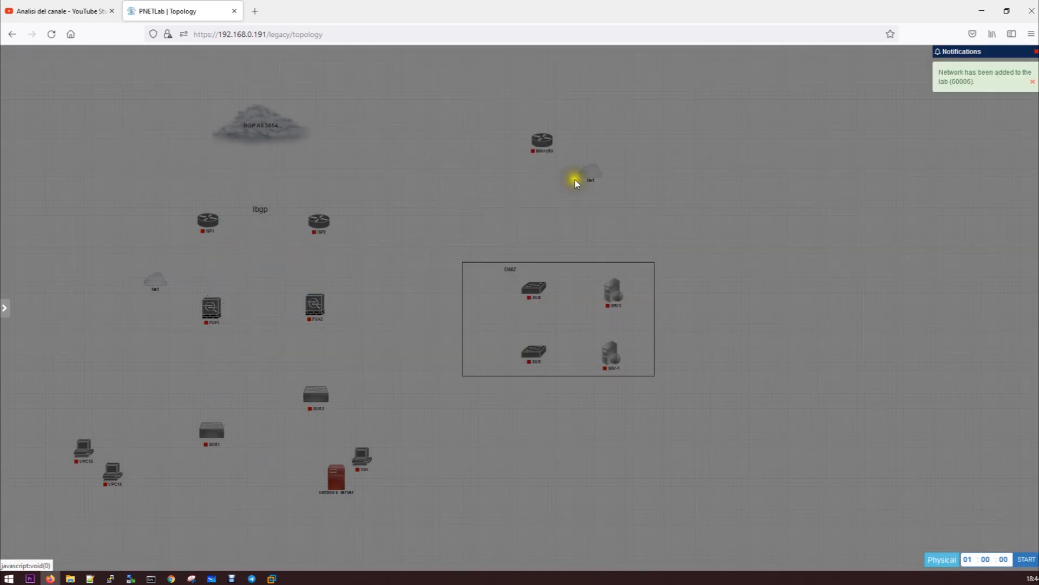
drag(583, 176, 540, 145)
click(545, 279)
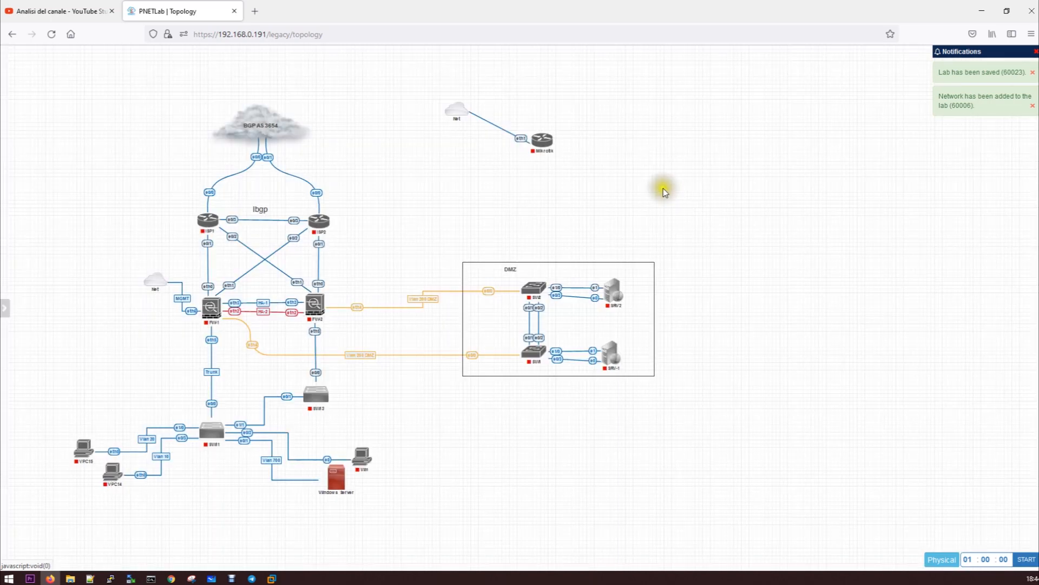
right_click(671, 177)
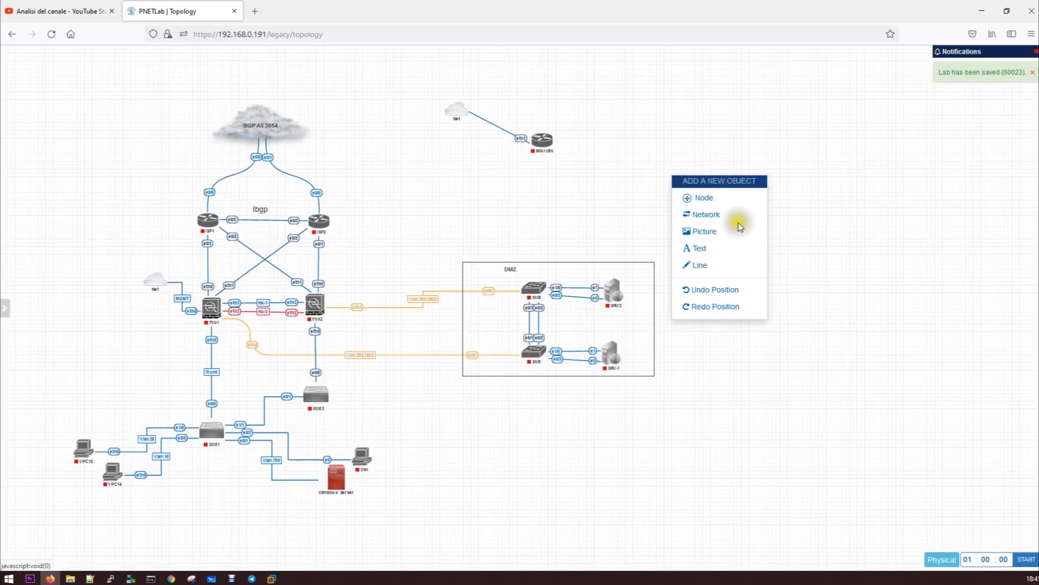
Add a Virtual PC (VPCS) node to the right of the Mikrotik router
click(713, 198)
click(364, 418)
scroll(606, 357, down, 1)
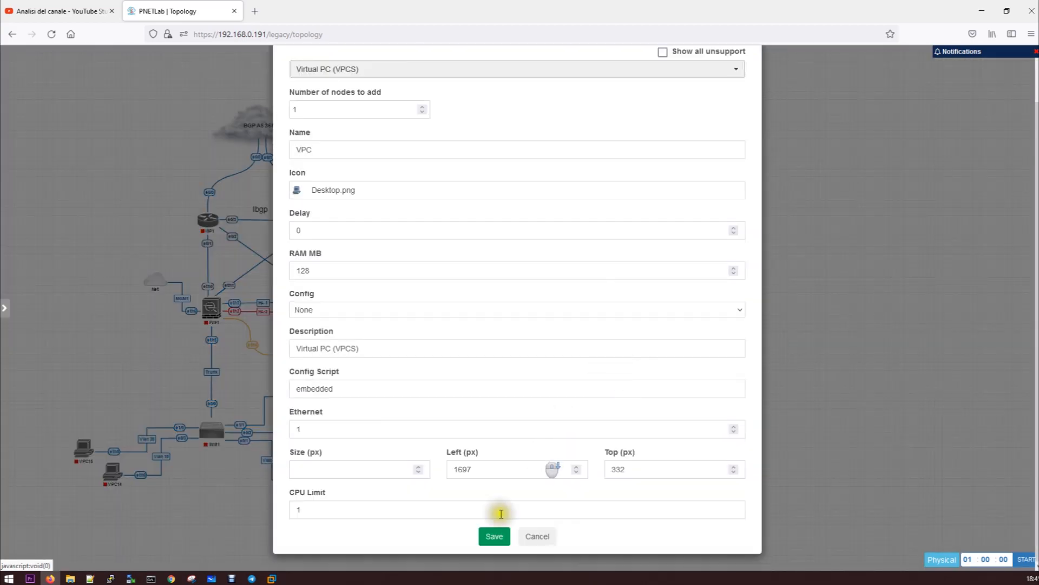
click(494, 536)
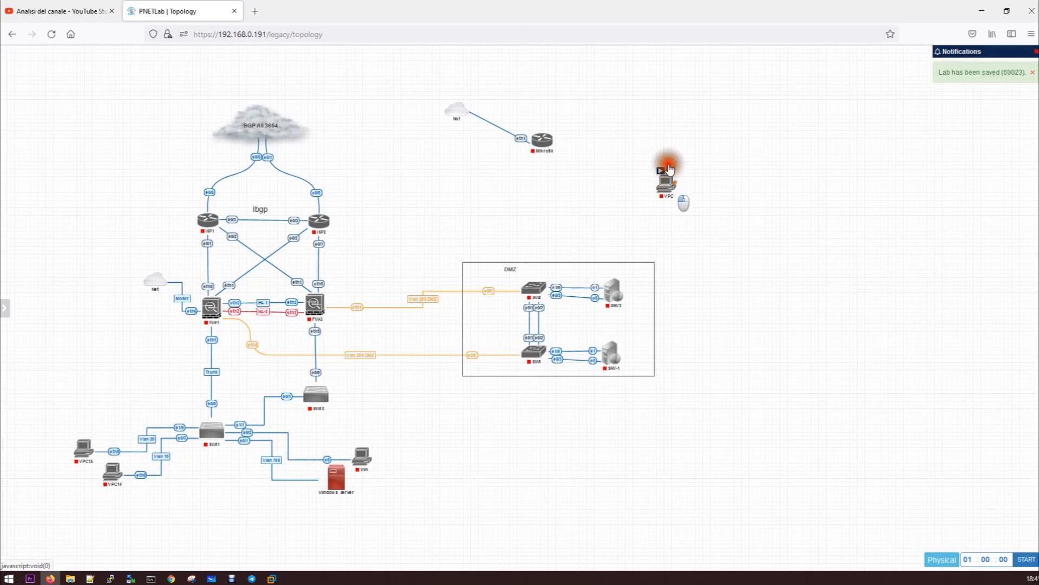
drag(670, 169, 693, 128)
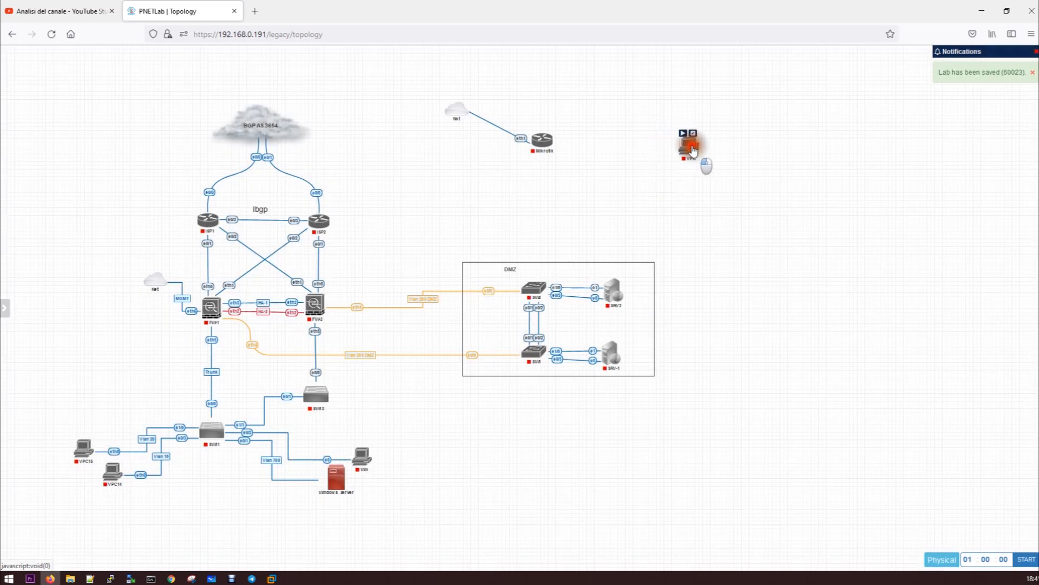
Link VPC eth0 to Mikrotik eth2 and line up Net, Mikrotik and VPC
drag(696, 182, 542, 142)
click(544, 335)
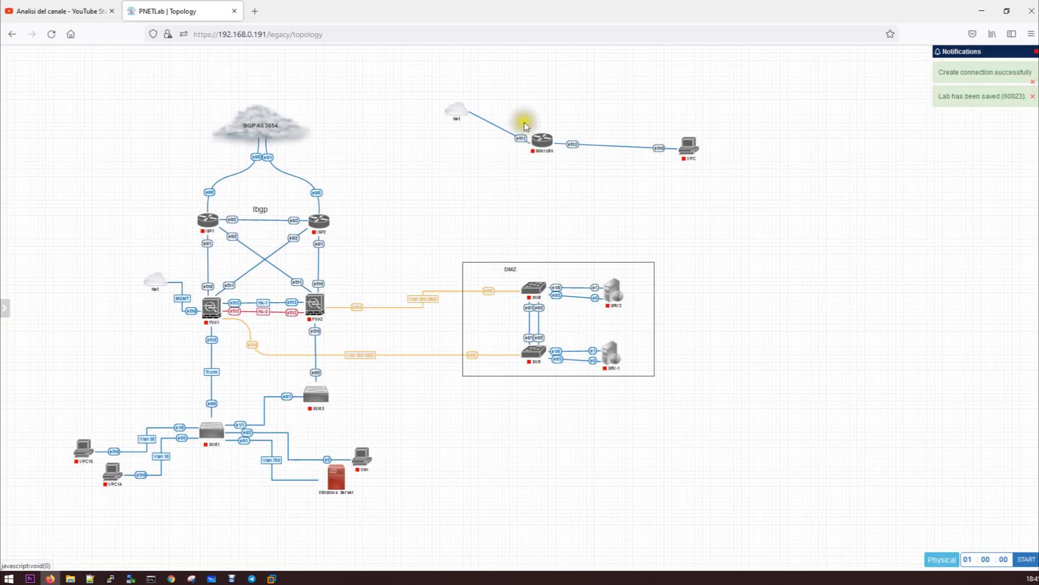
drag(542, 140, 563, 150)
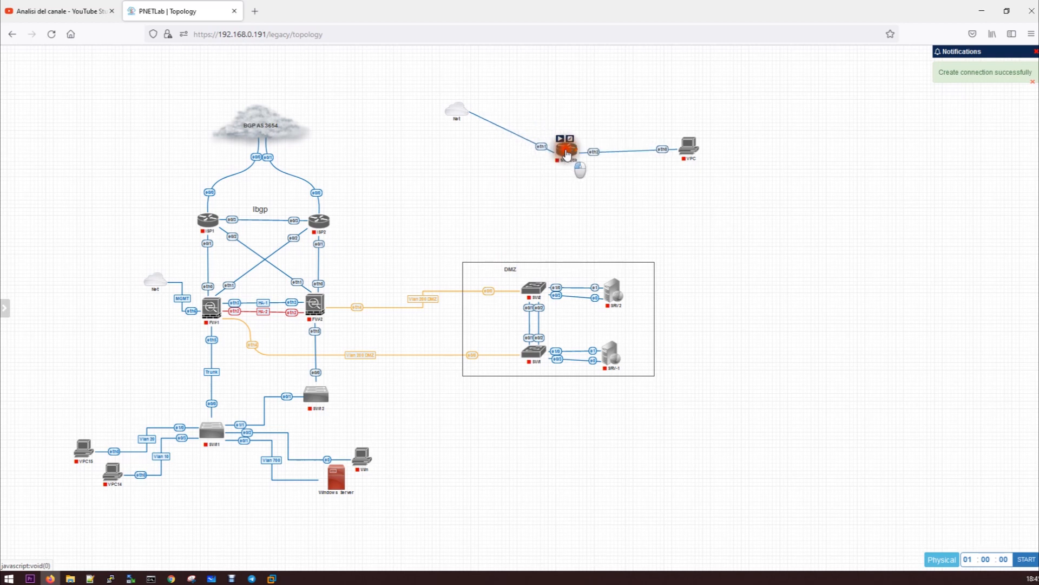
drag(456, 110, 458, 151)
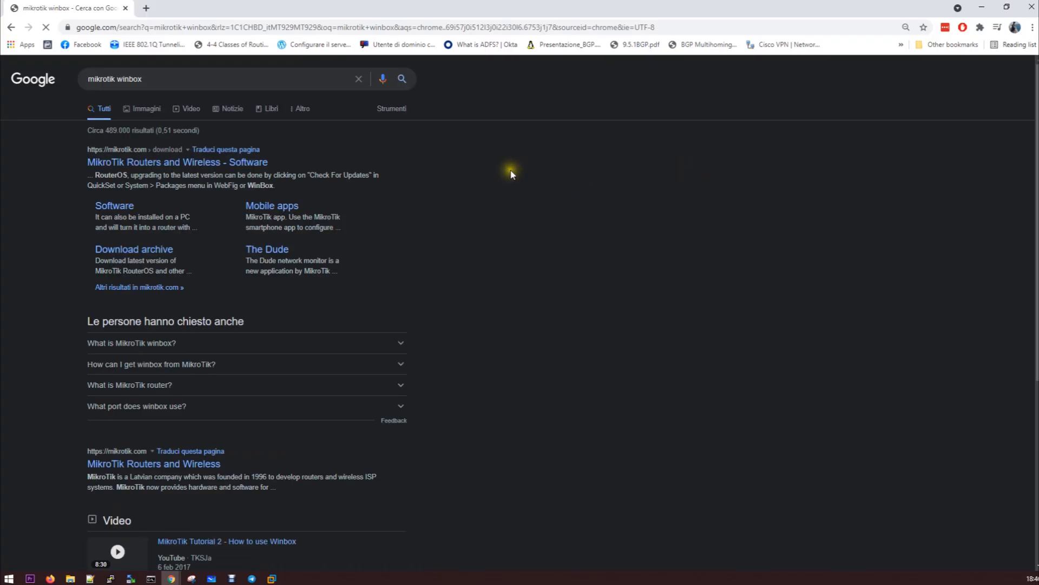
Open the MikroTik Software page and browse the RouterOS download archive
click(130, 162)
click(120, 208)
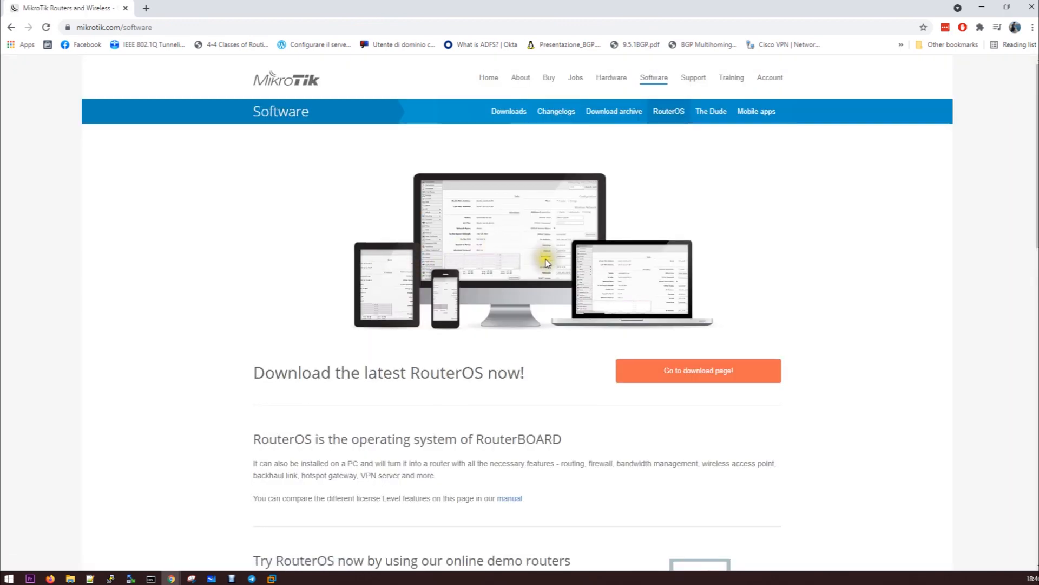
scroll(671, 217, down, 6)
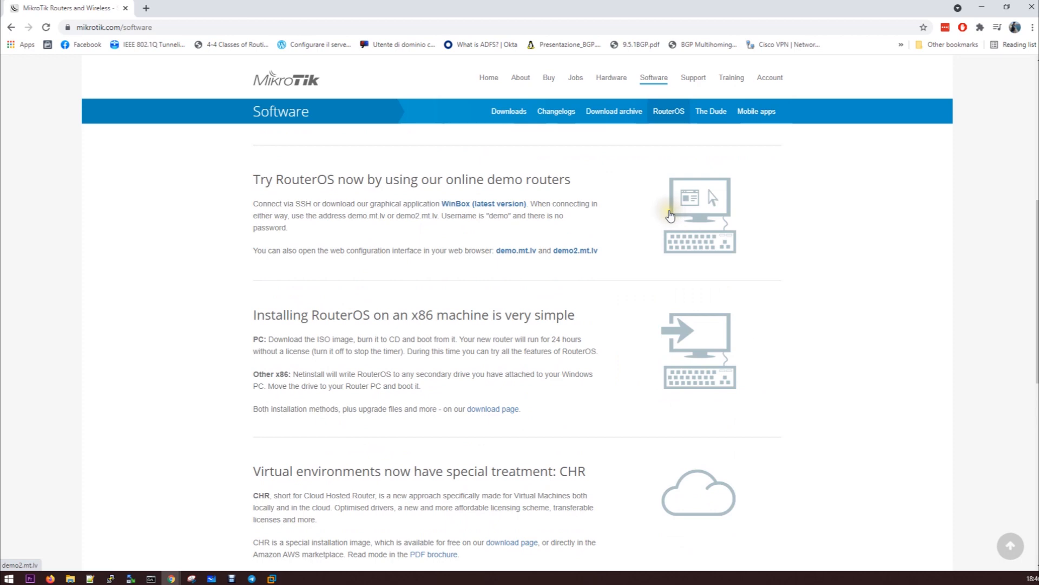
scroll(671, 222, down, 7)
scroll(650, 239, up, 13)
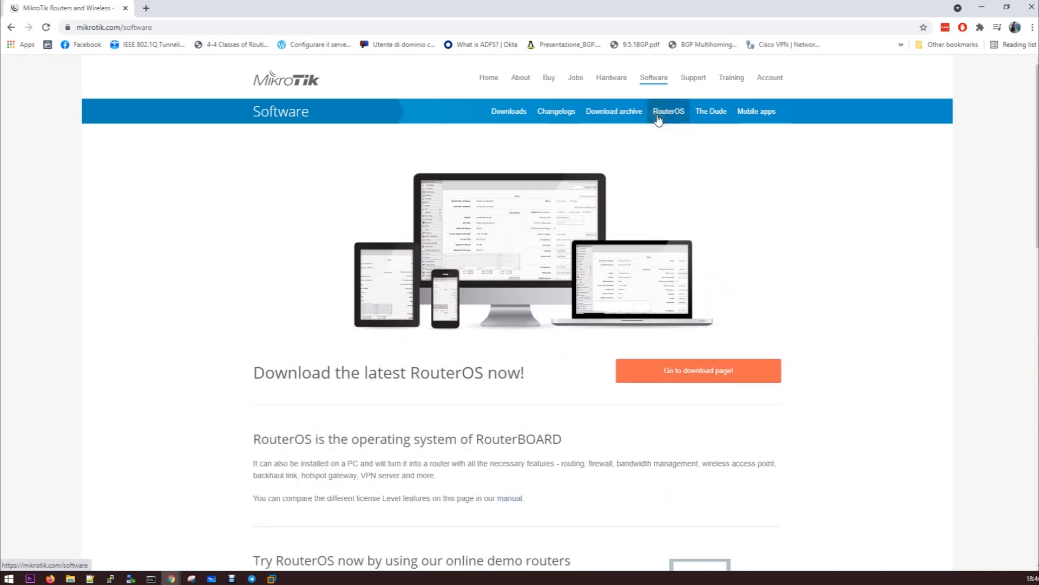
click(622, 112)
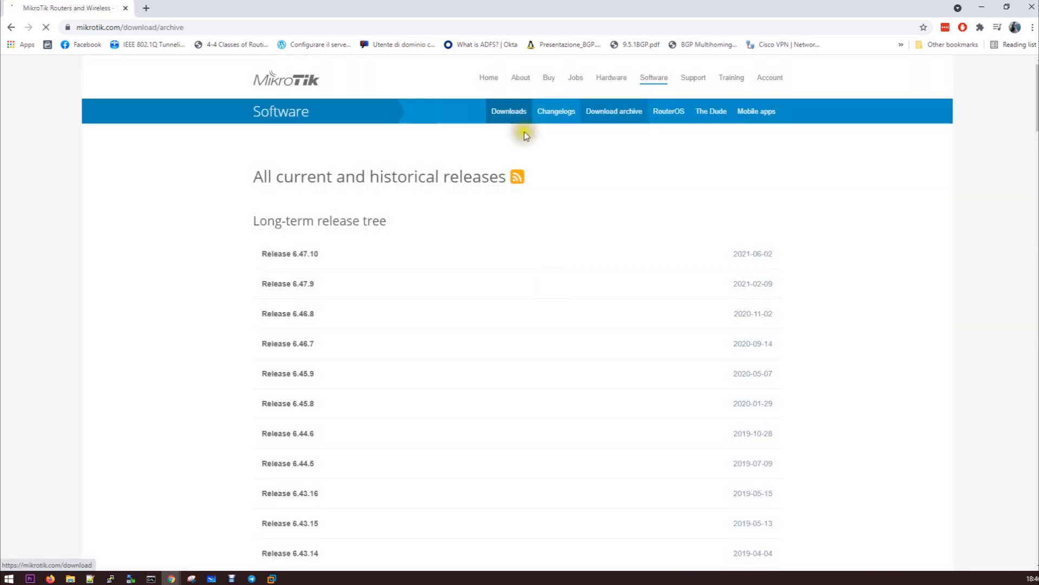
scroll(583, 314, down, 3)
scroll(584, 314, down, 15)
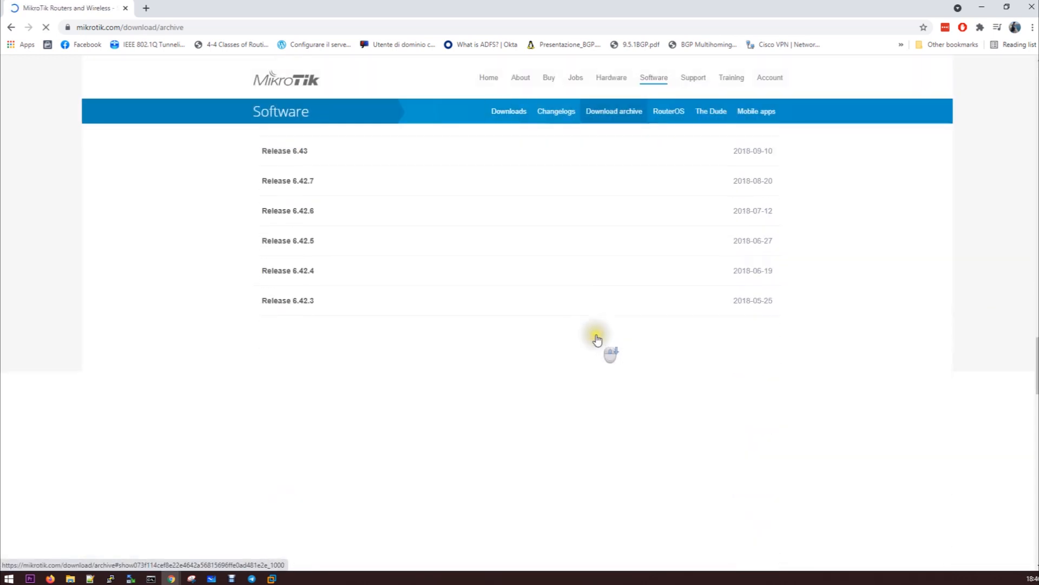
scroll(586, 340, down, 5)
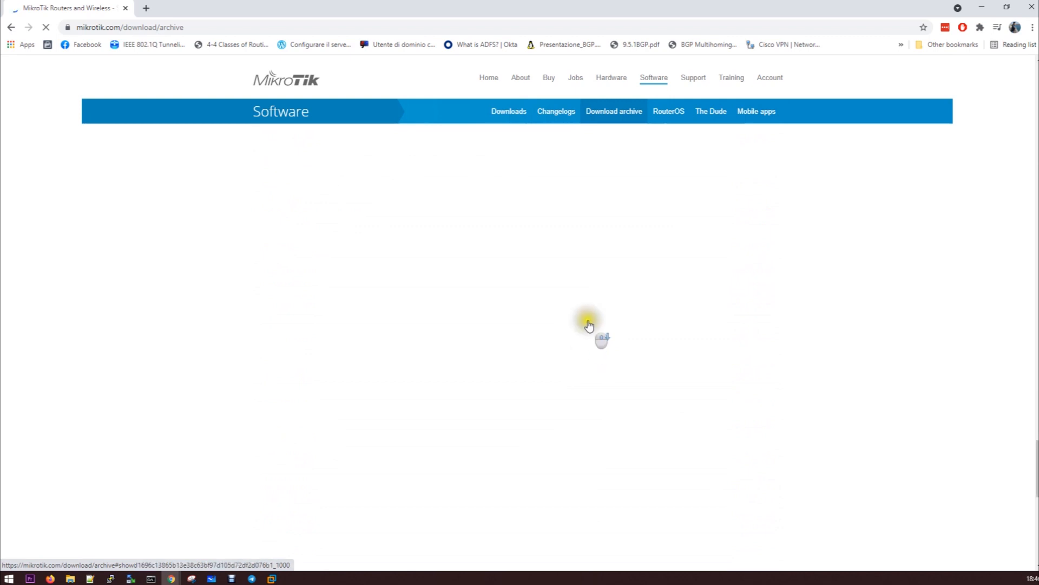
scroll(599, 330, down, 7)
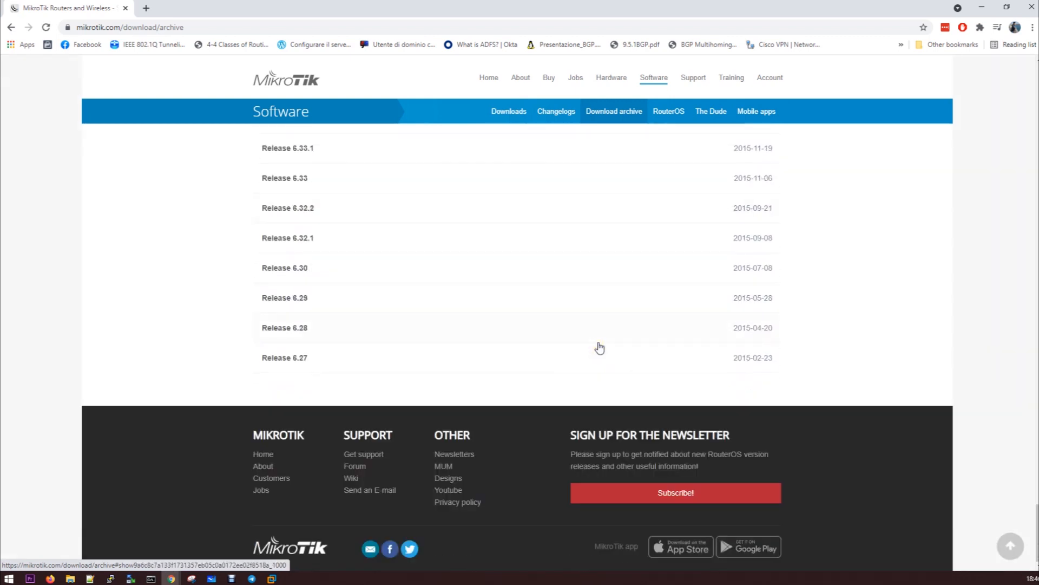
scroll(598, 341, up, 9)
scroll(599, 345, up, 15)
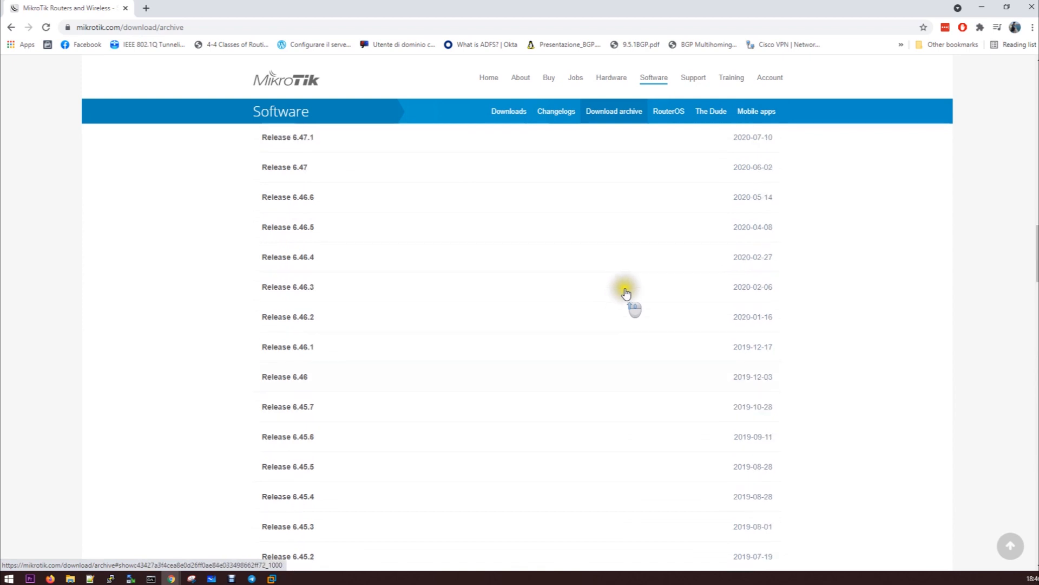
scroll(628, 287, up, 8)
Download WinBox 64-bit from the Downloads page, run winbox64.exe, and close Chrome
click(504, 115)
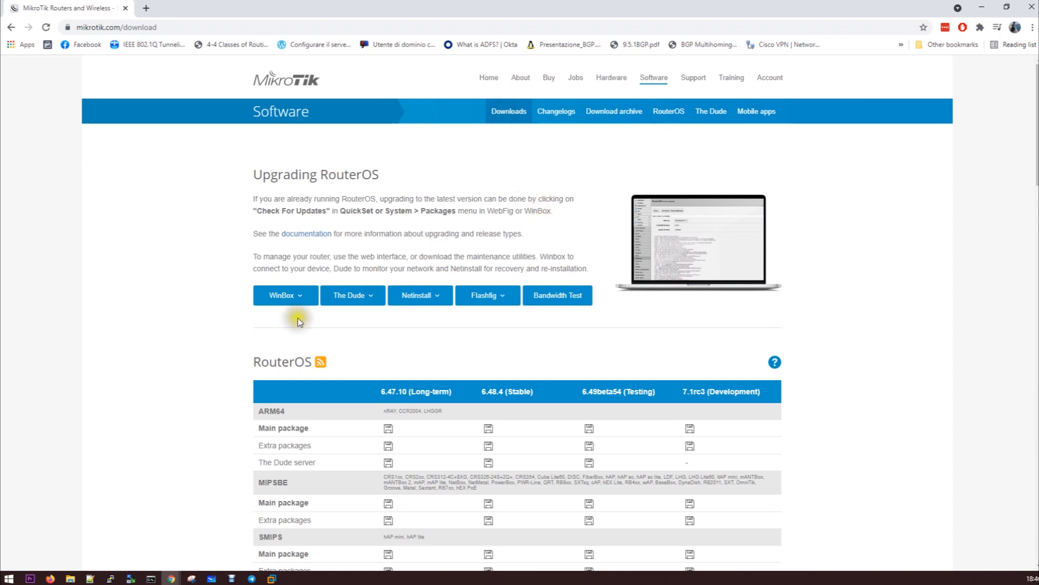
click(294, 299)
click(327, 319)
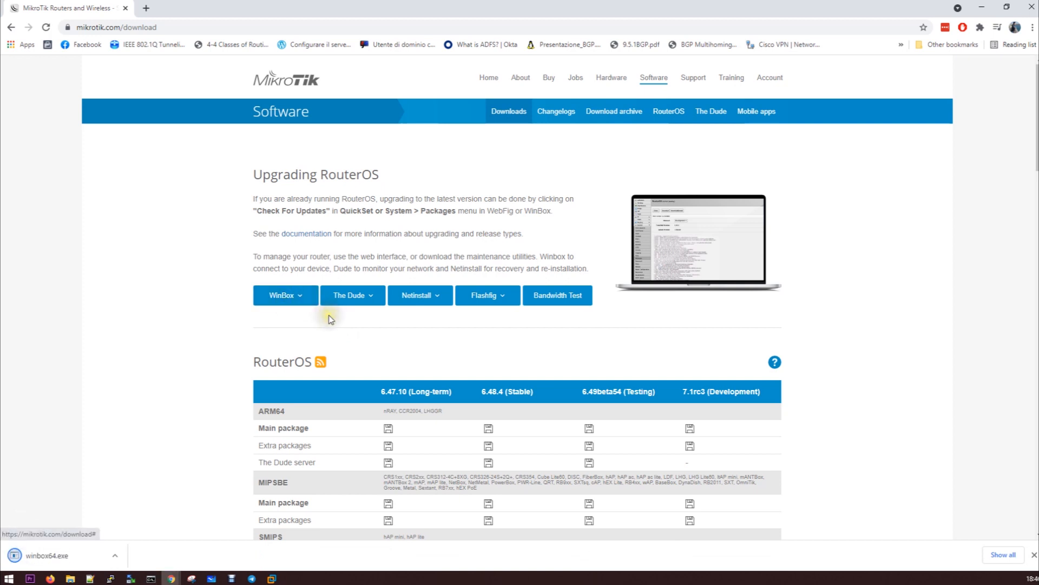
click(47, 555)
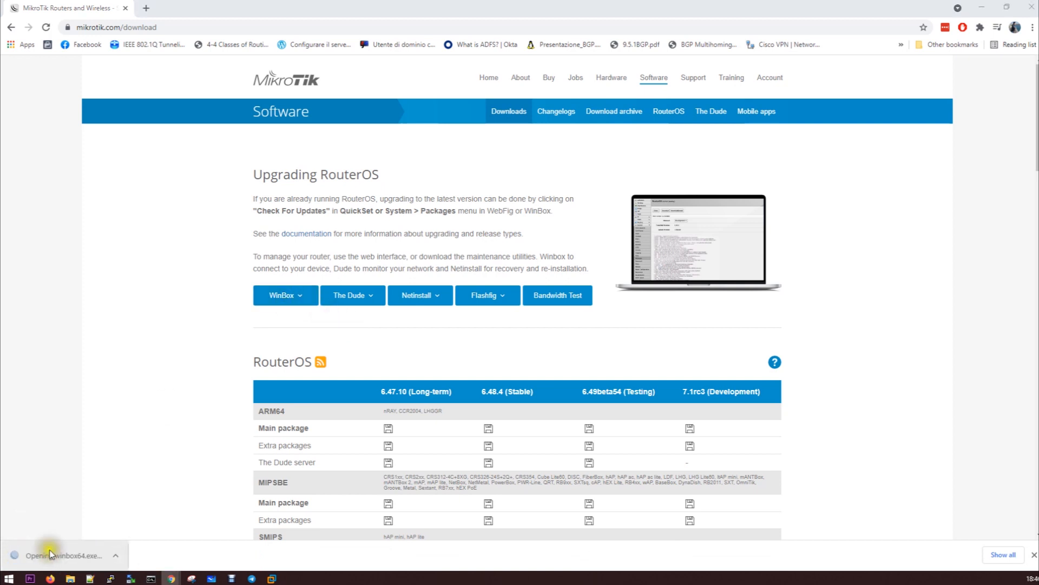
click(1029, 10)
Drag the WinBox login window to the lower left, exposing the PNETLab topology
click(345, 65)
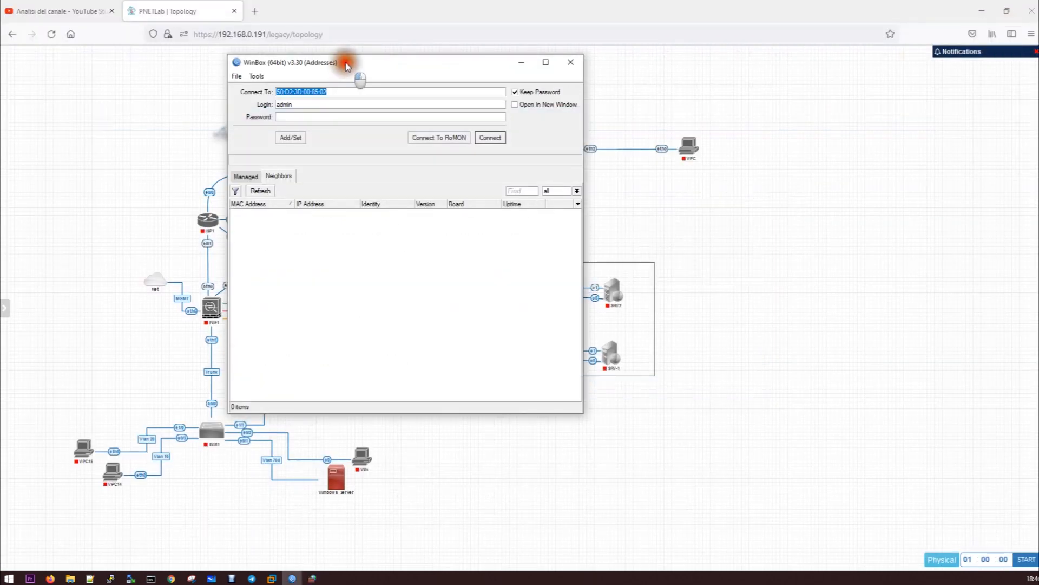
drag(346, 65, 350, 64)
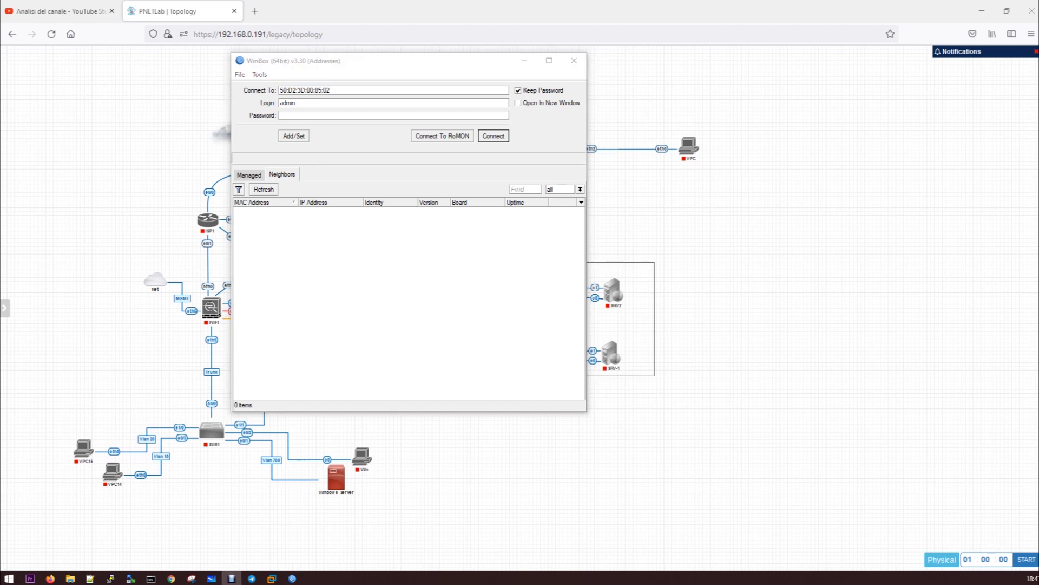
click(364, 63)
drag(397, 70, 271, 325)
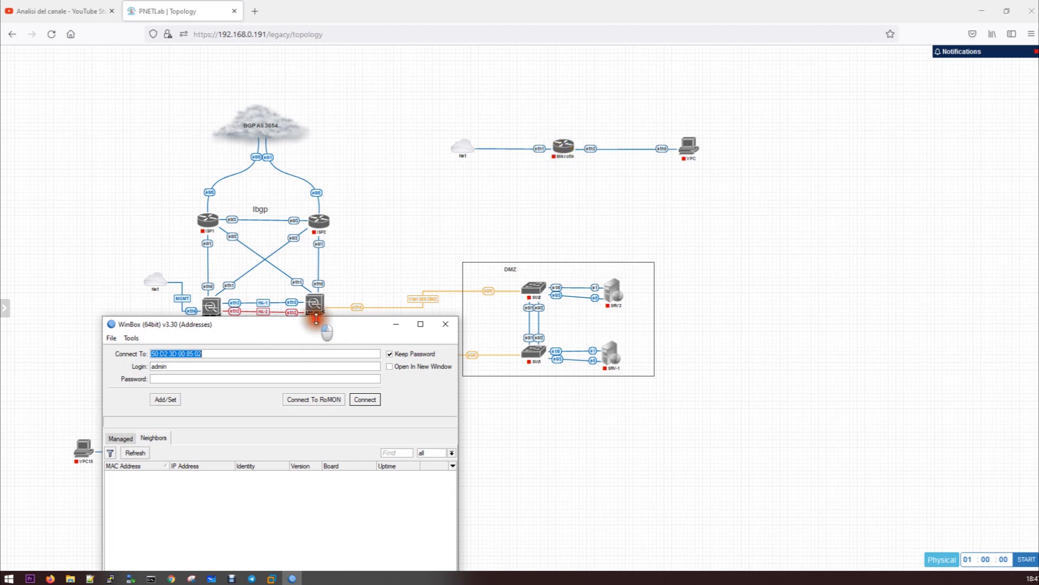
Start the Mikrotik node and open its console on the right side of the screen
drag(317, 325, 0, 346)
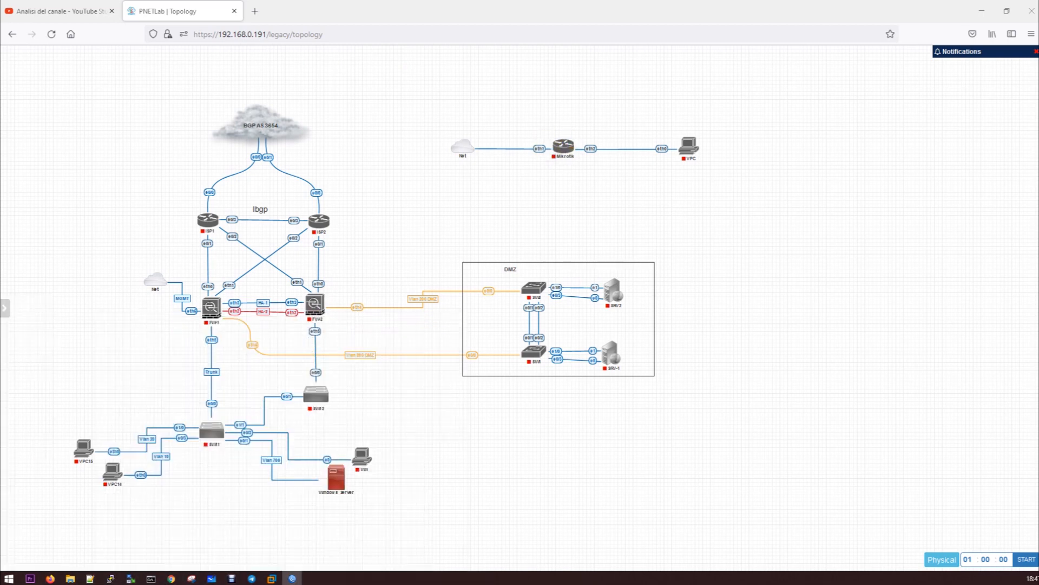
click(557, 136)
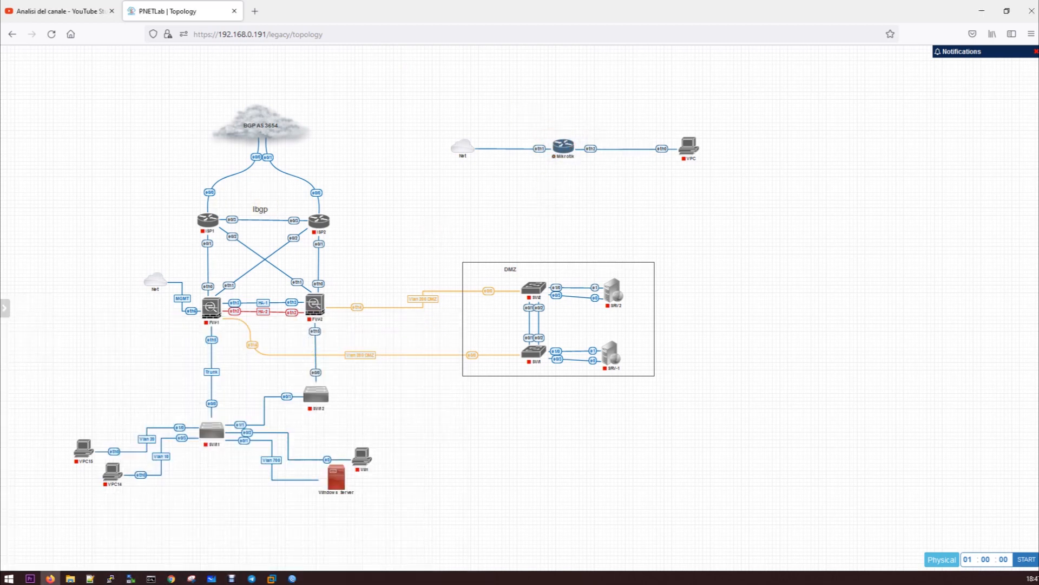
mouse_move(564, 156)
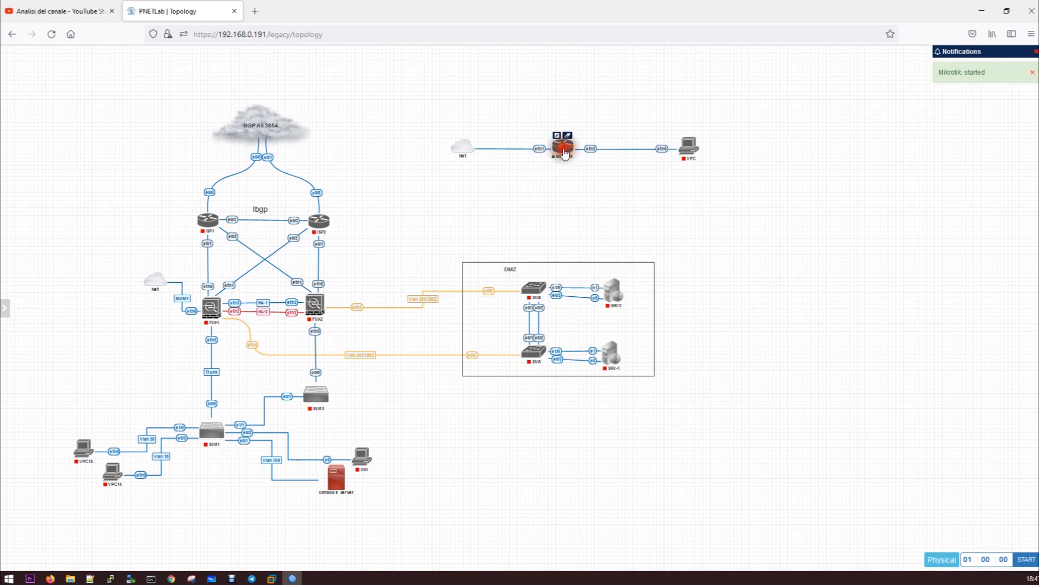
click(565, 154)
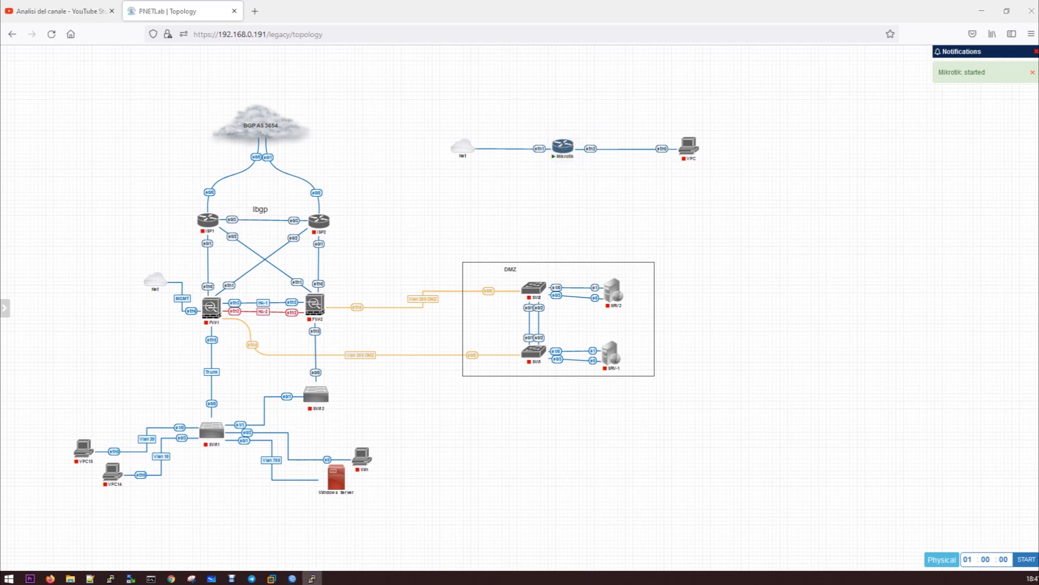
drag(340, 114, 684, 211)
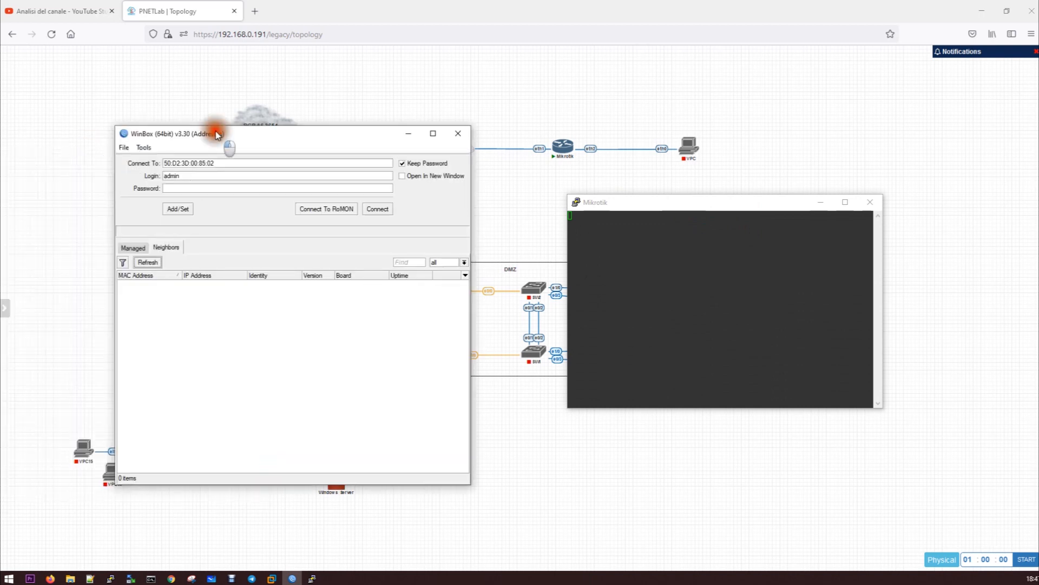
Refresh WinBox neighbors (none found), clear the Connect To address, and shift the window left
drag(215, 134, 243, 126)
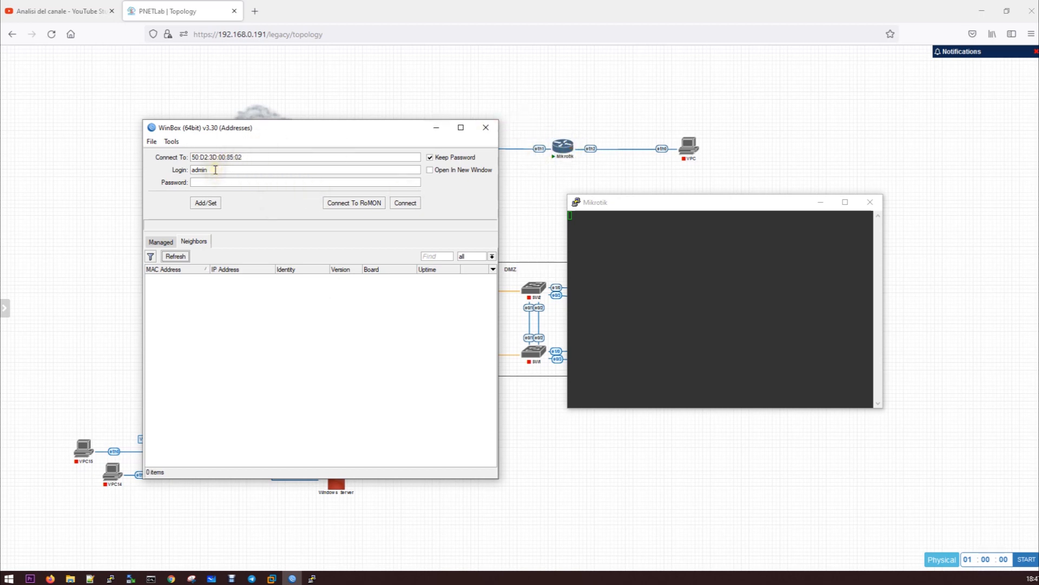
click(176, 258)
drag(297, 127, 262, 139)
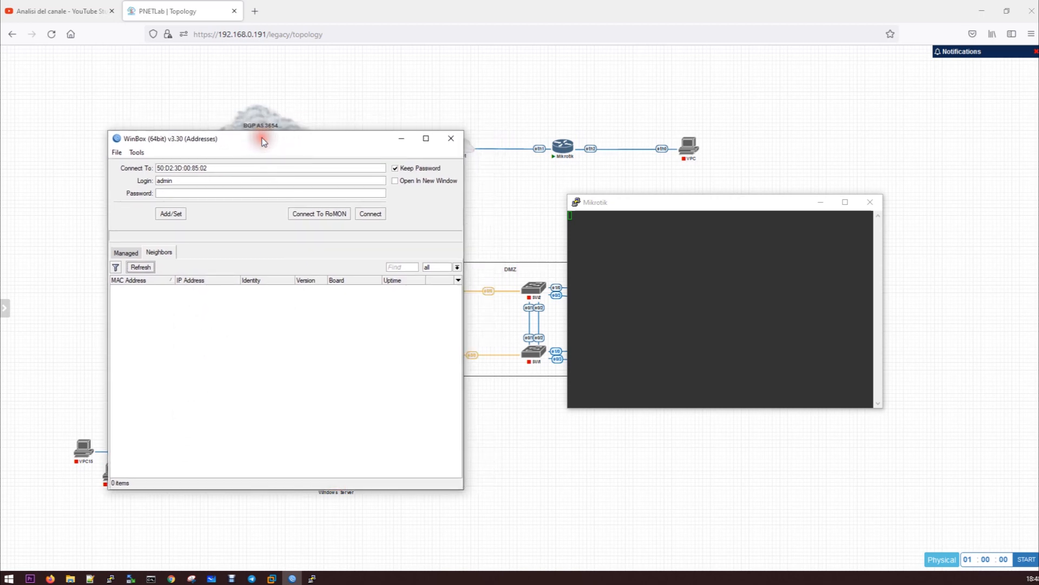
drag(212, 169, 121, 169)
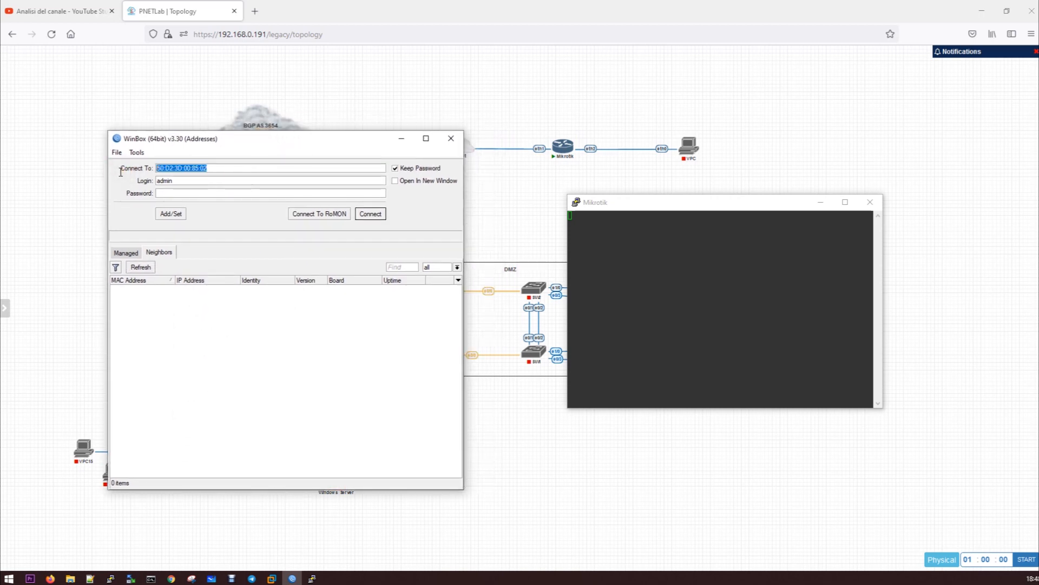
key(BackSpace)
click(141, 266)
drag(238, 144, 0, 151)
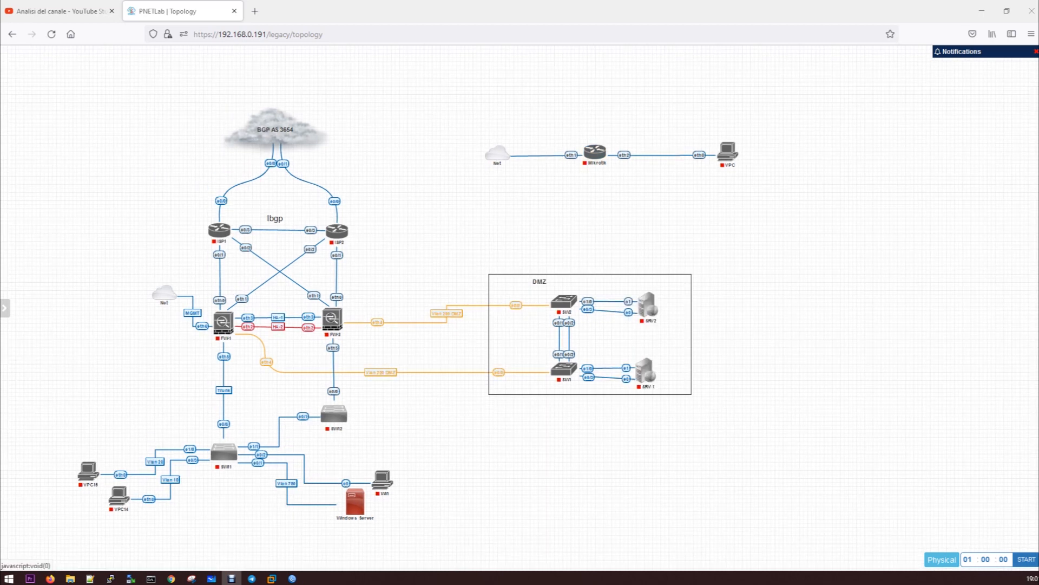
Switch to Chrome showing the 'mikrotik winbox' Google search results
mouse_move(597, 164)
key(super+shift+Right)
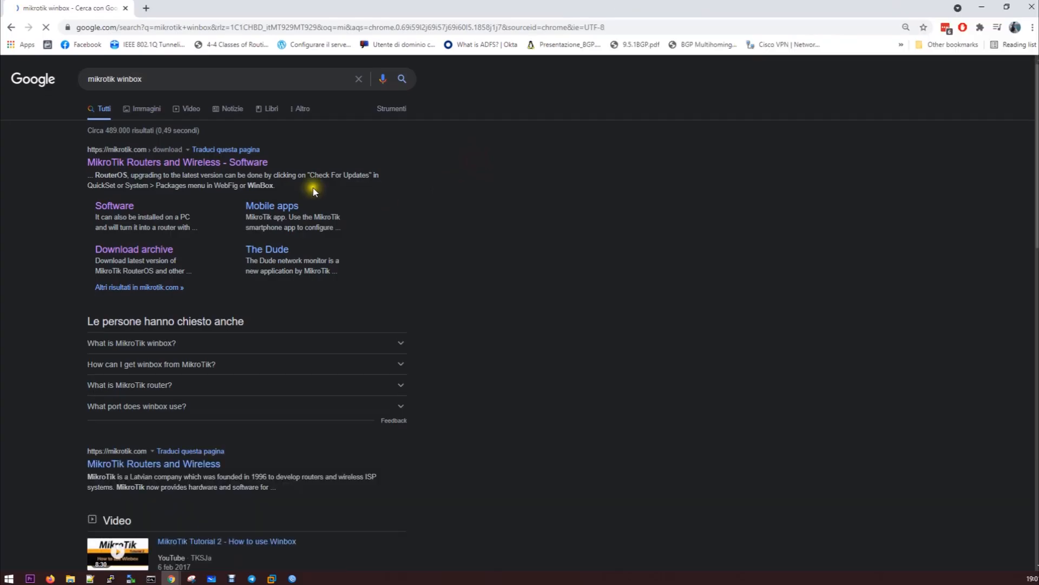
Open the MikroTik Software page and browse the RouterOS downloads table
click(130, 162)
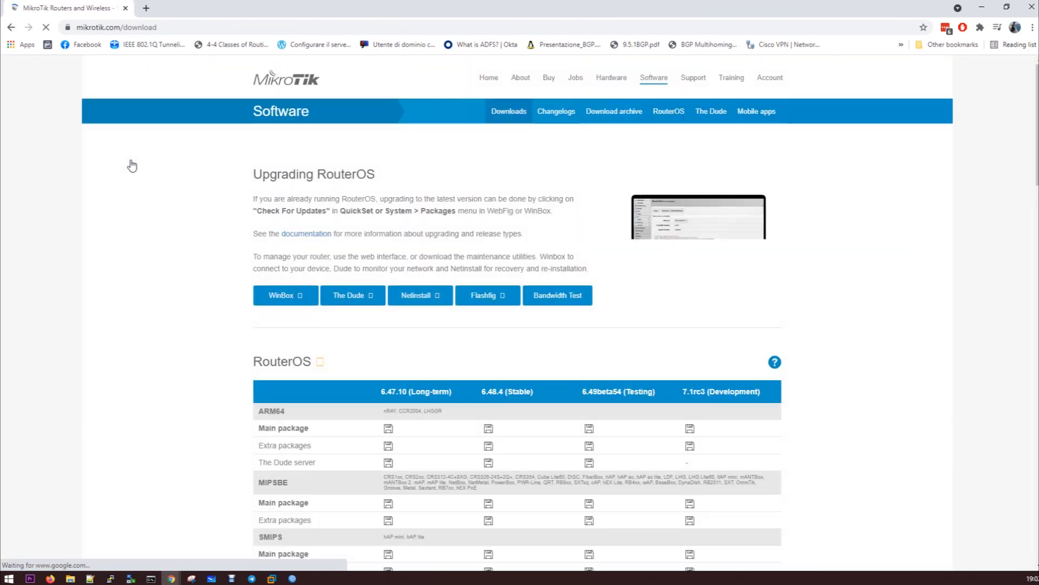
scroll(525, 325, down, 4)
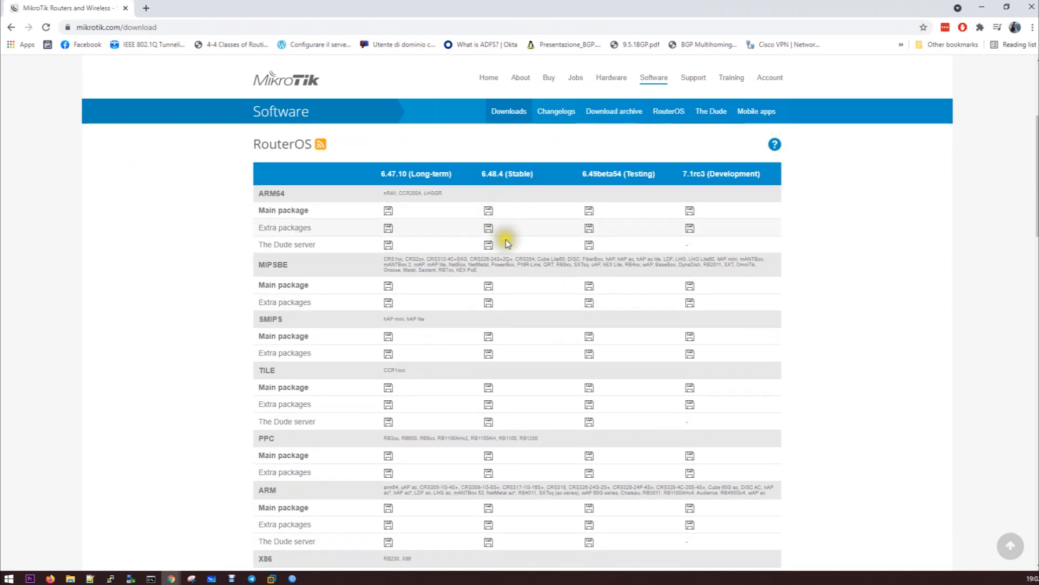
scroll(512, 246, down, 4)
scroll(516, 255, down, 2)
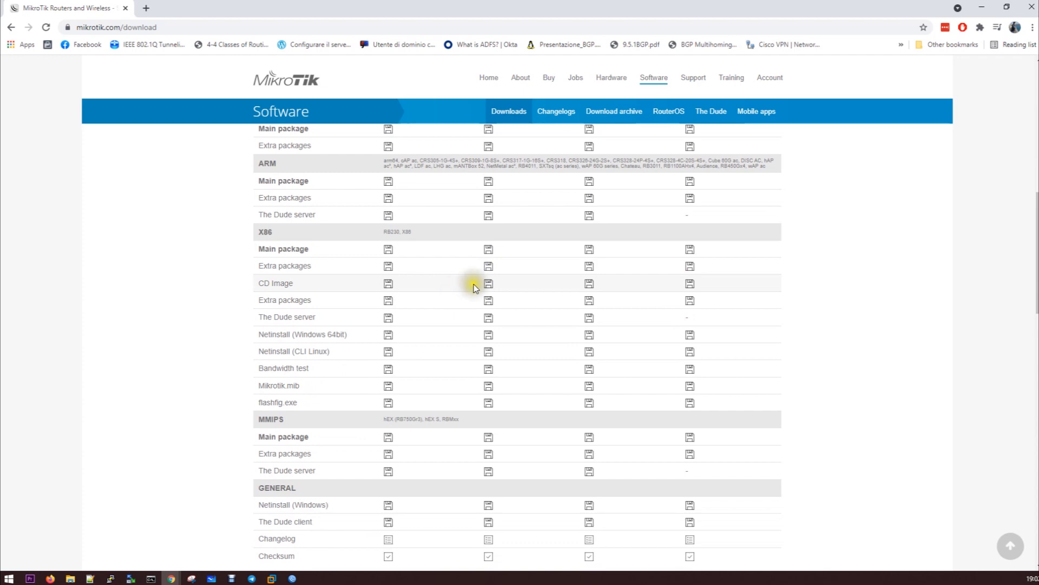
scroll(476, 284, up, 8)
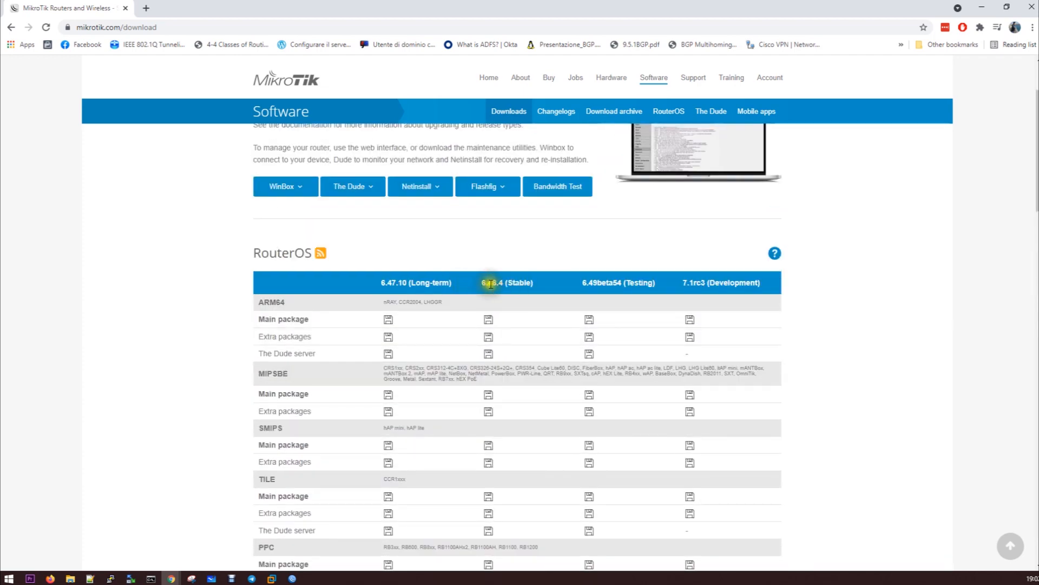
scroll(442, 290, down, 8)
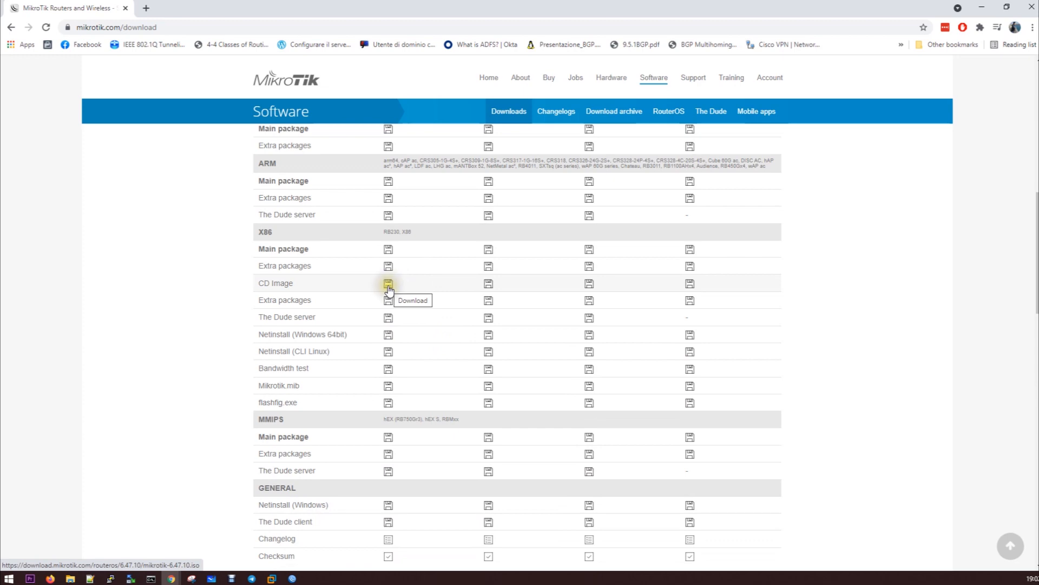
scroll(389, 288, down, 7)
scroll(388, 287, up, 3)
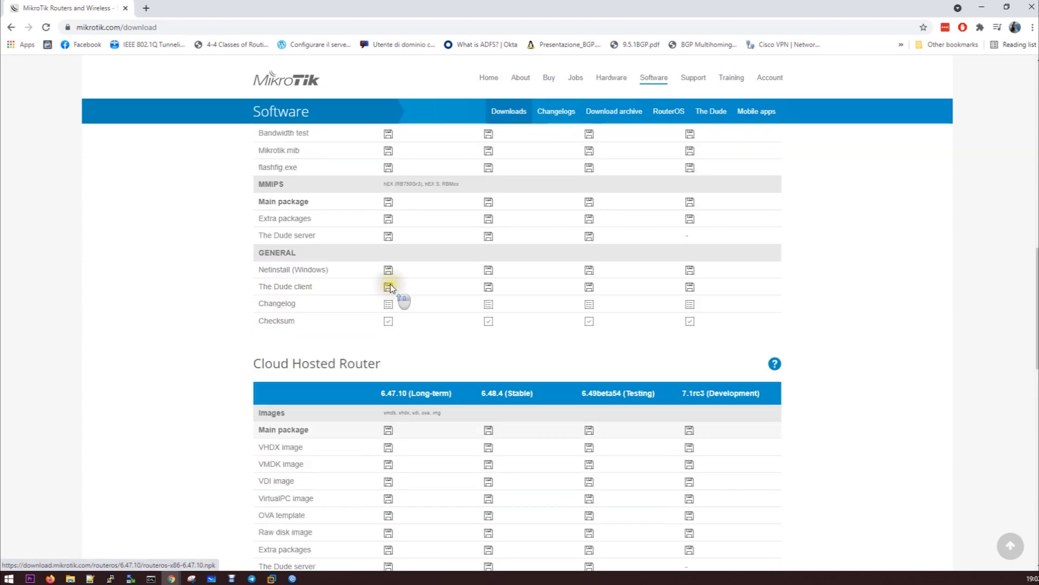
scroll(407, 301, up, 3)
scroll(407, 301, down, 10)
scroll(408, 300, down, 9)
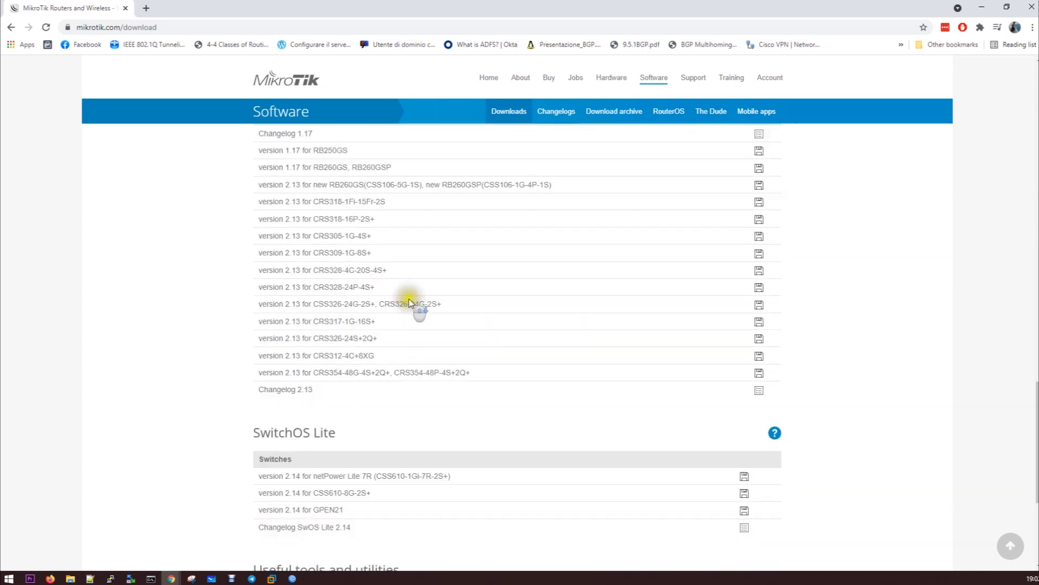
scroll(410, 301, up, 15)
scroll(412, 302, up, 10)
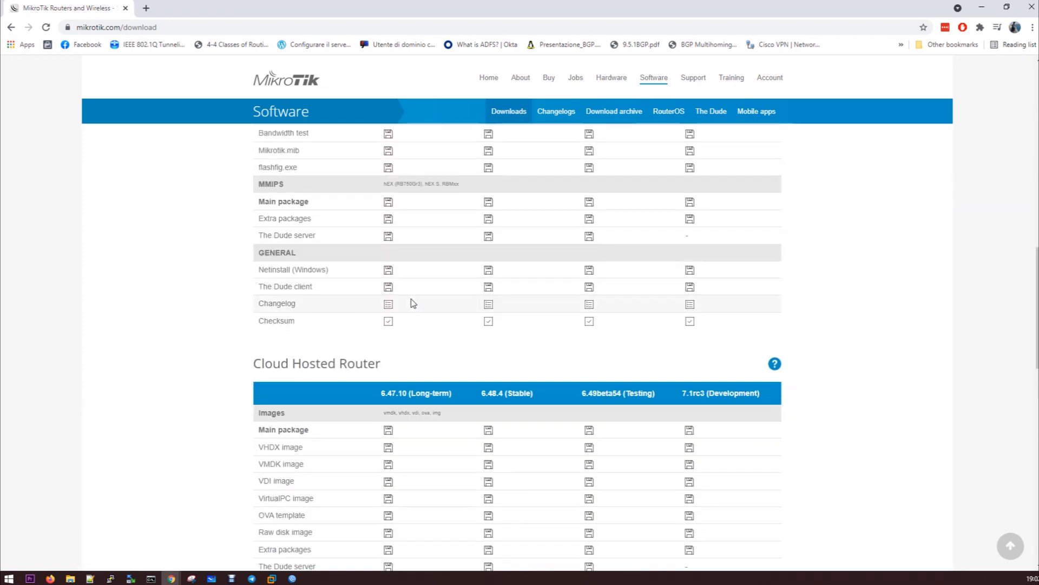
scroll(412, 301, up, 2)
scroll(414, 302, down, 5)
scroll(417, 306, up, 3)
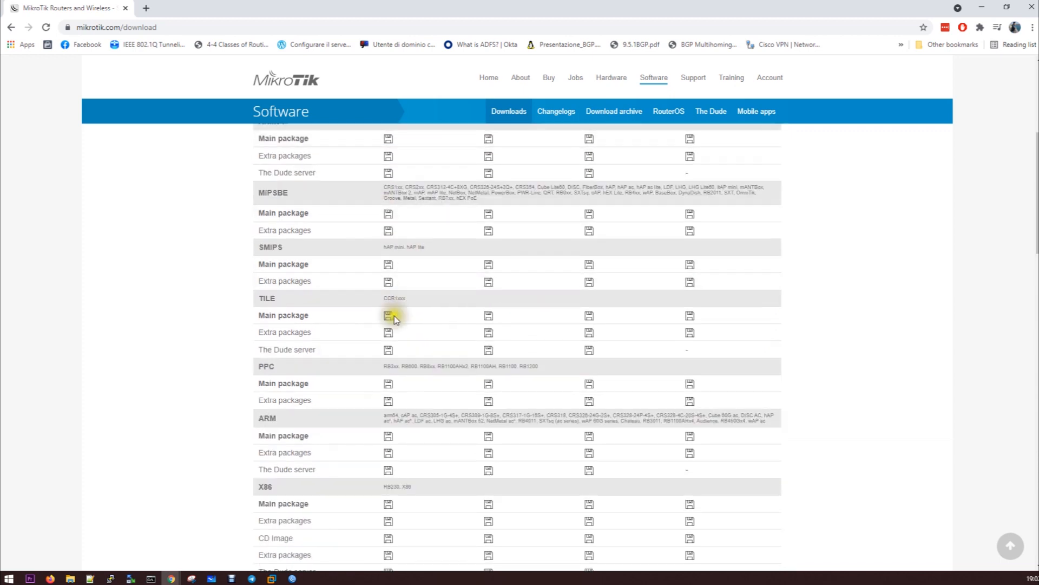
scroll(383, 369, up, 2)
Download the 6.47.10 x86 CD image mikrotik-6.47.10.iso and launch WinSCP
scroll(385, 369, down, 3)
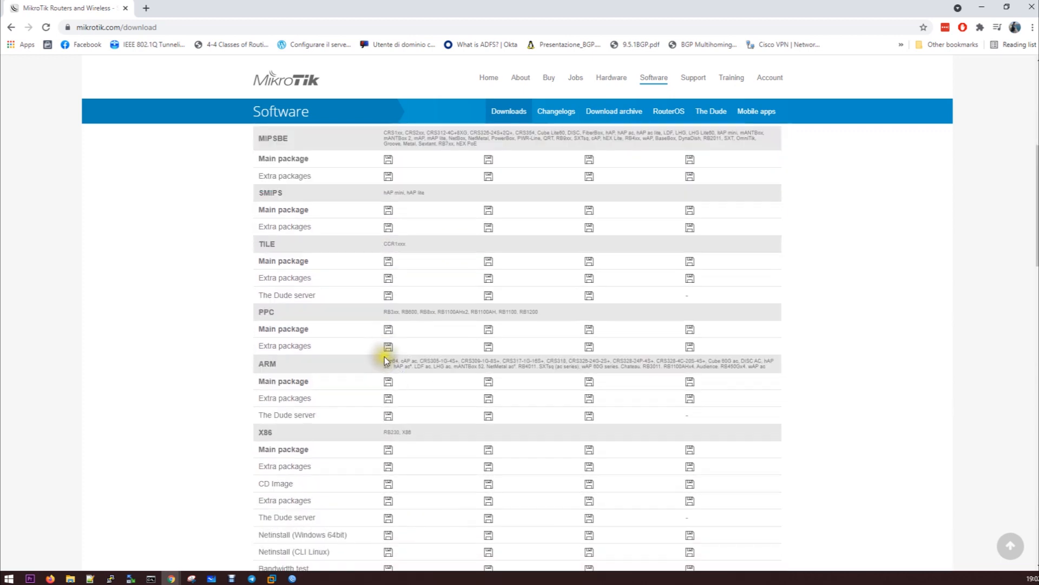
scroll(385, 356, down, 1)
scroll(390, 394, down, 1)
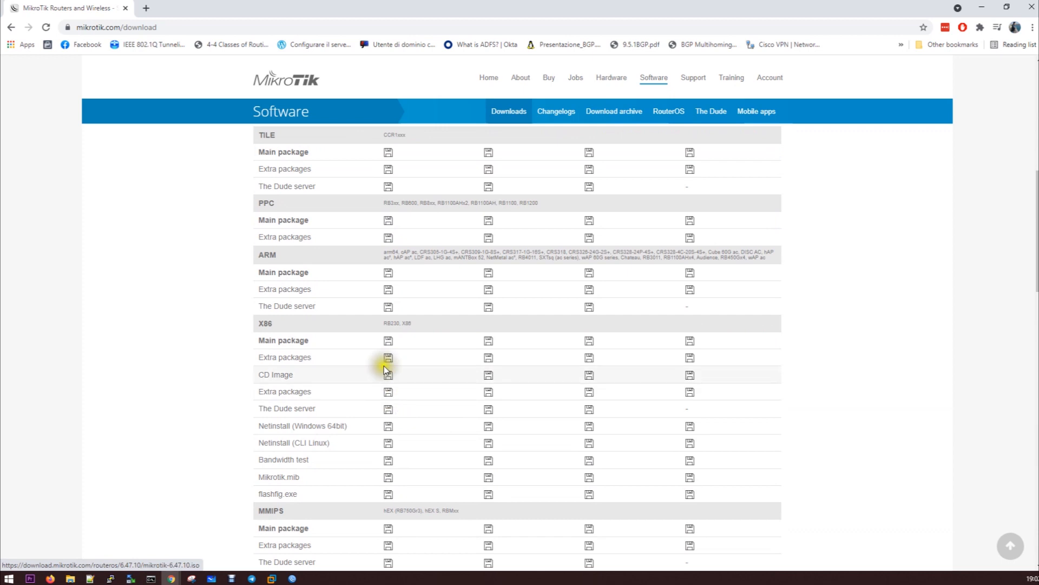
click(388, 376)
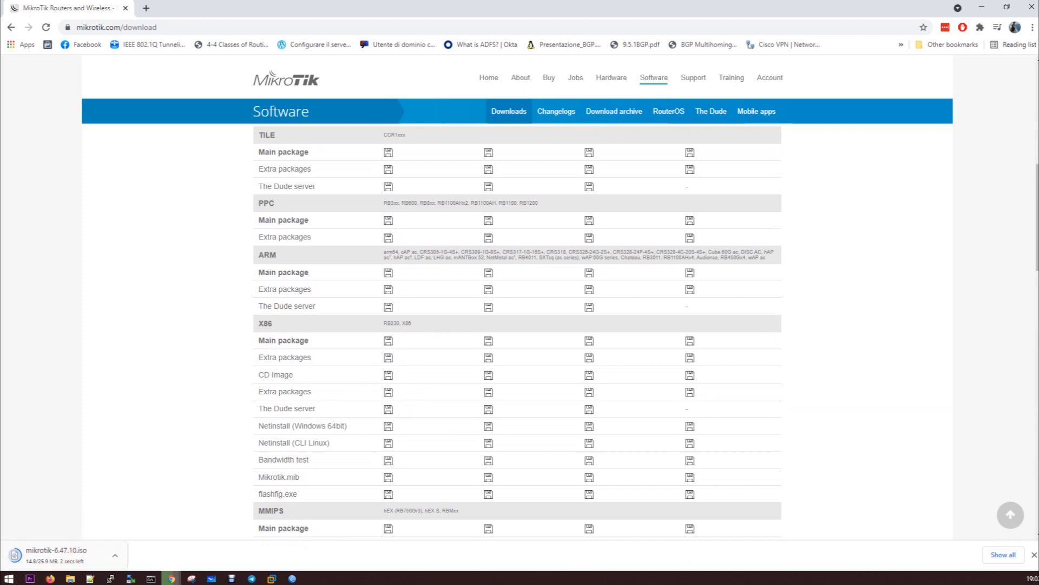
click(130, 579)
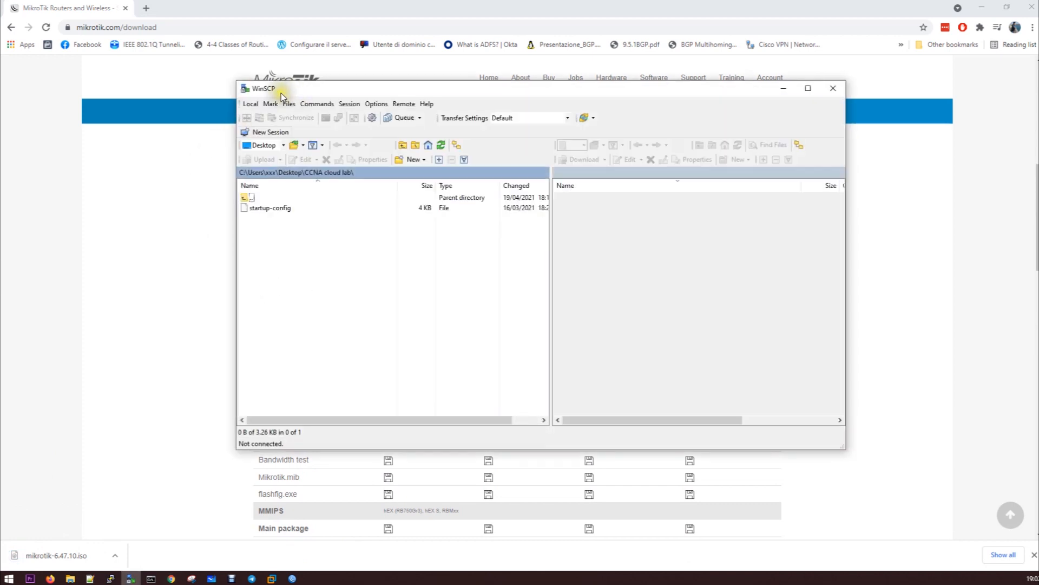
Open the saved New Site login, then restart WinSCP and bring its login window back
click(291, 134)
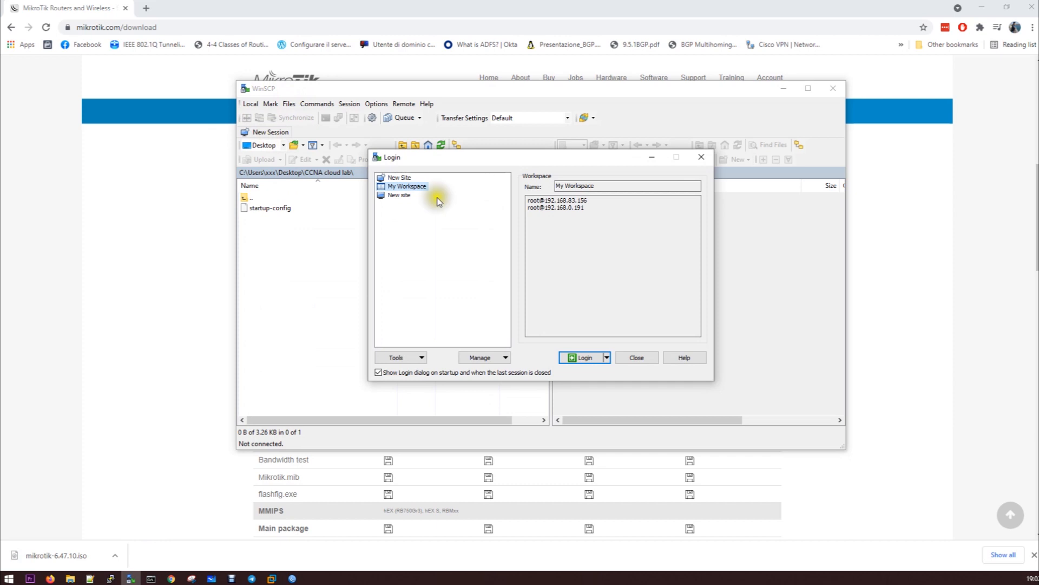
click(399, 195)
double_click(589, 225)
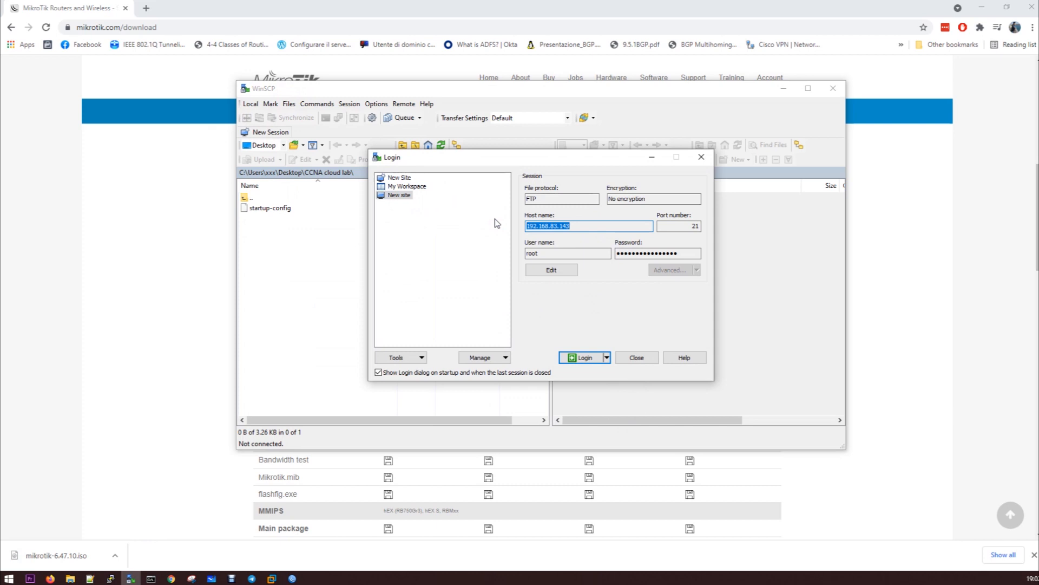
click(648, 357)
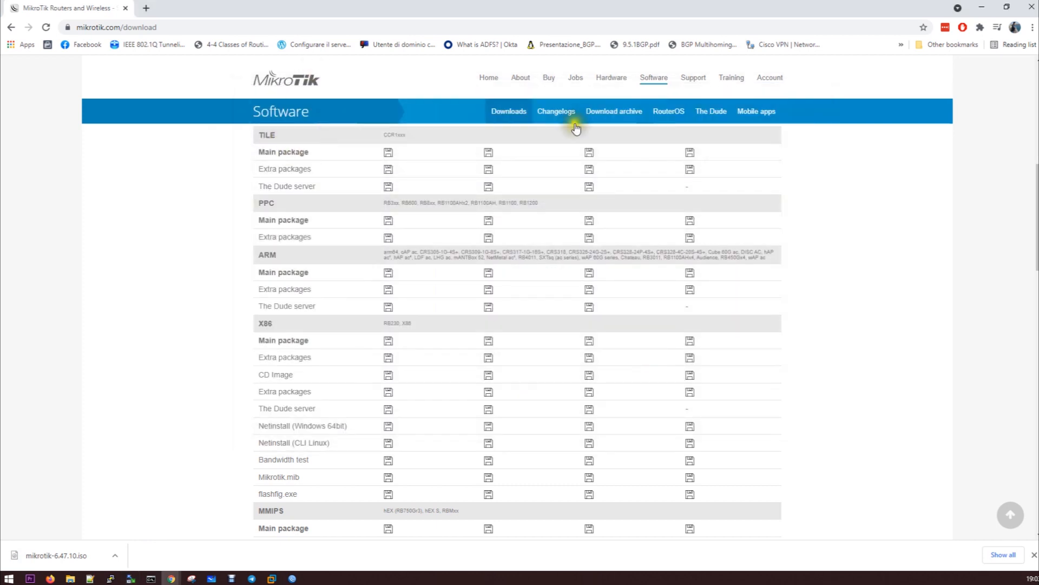
click(133, 576)
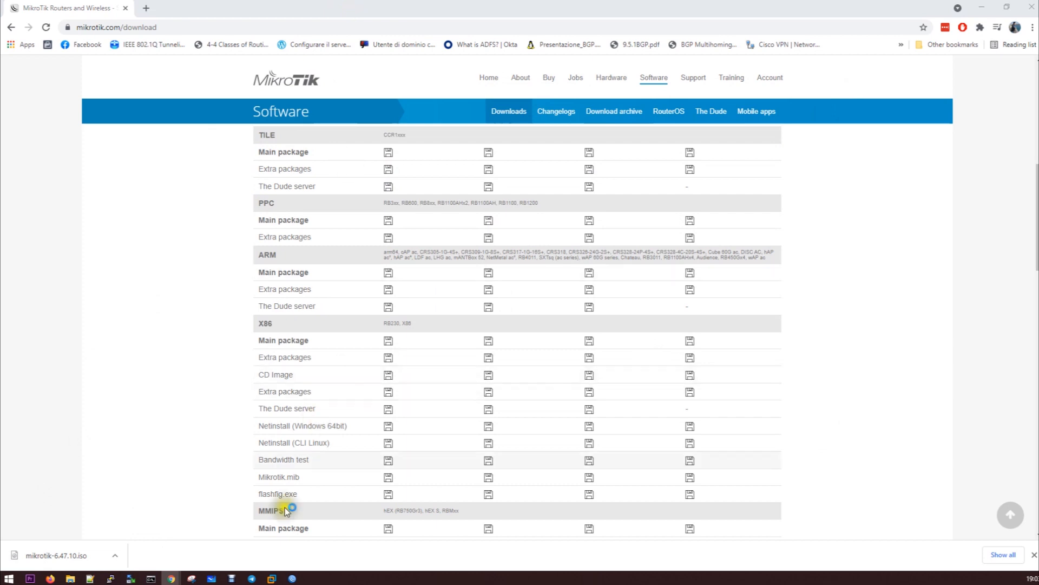
right_click(272, 577)
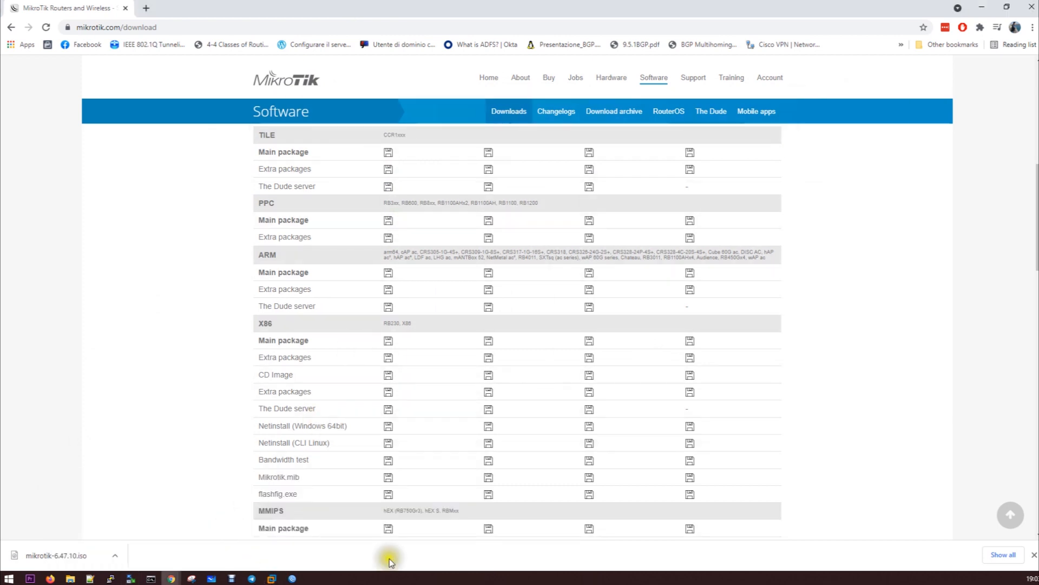
click(295, 577)
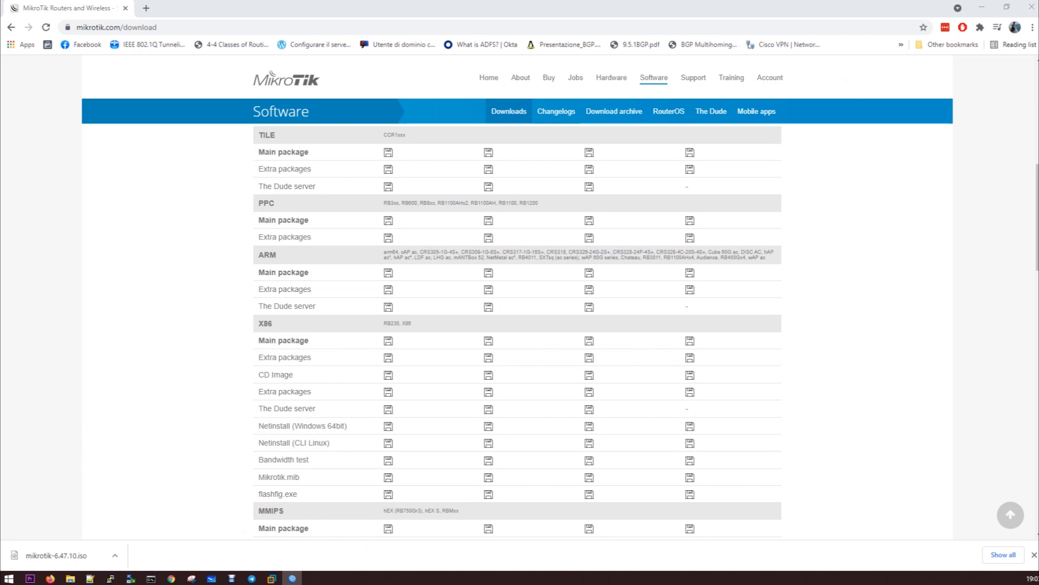
mouse_move(137, 580)
click(146, 539)
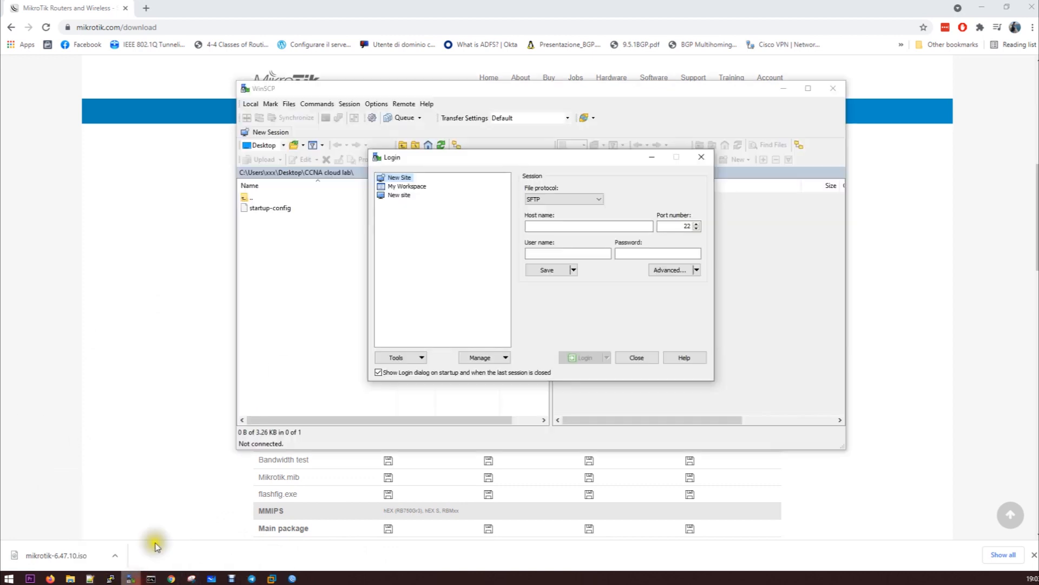
Log in over SCP to 192.168.0.191 as root with the account password
click(574, 225)
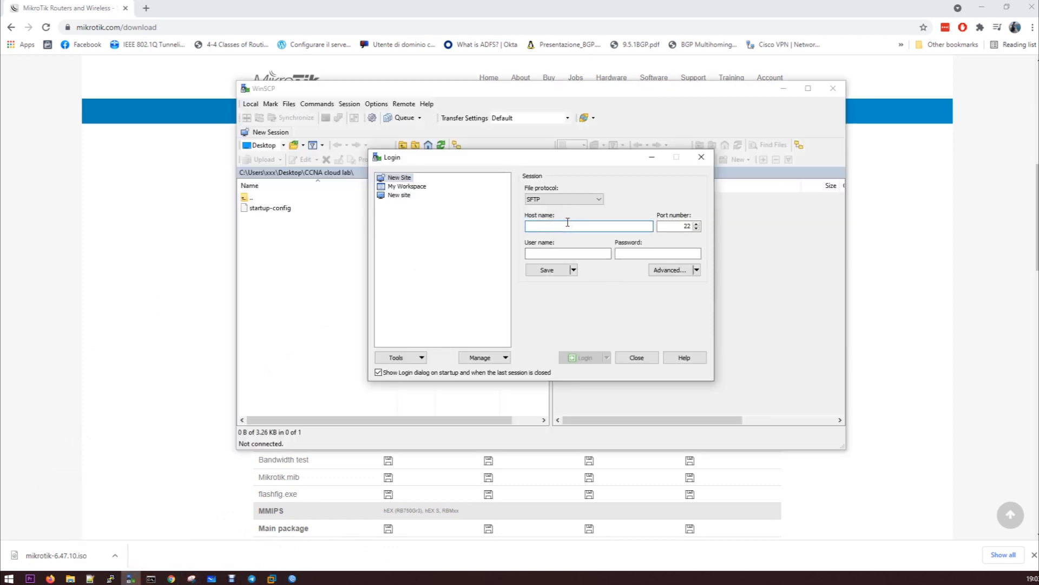
click(563, 200)
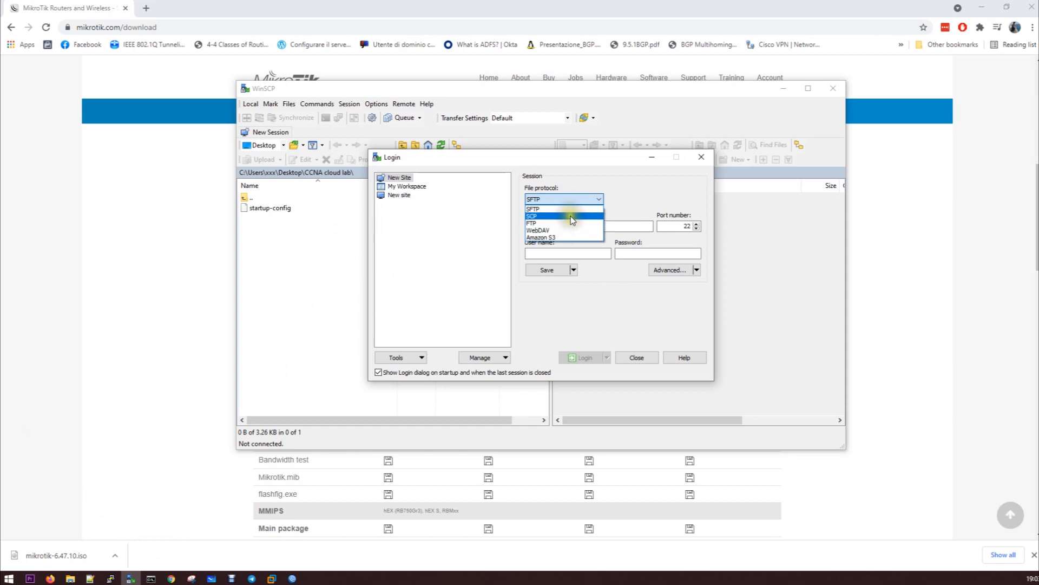
click(571, 217)
click(577, 228)
text(192.168.0.191)
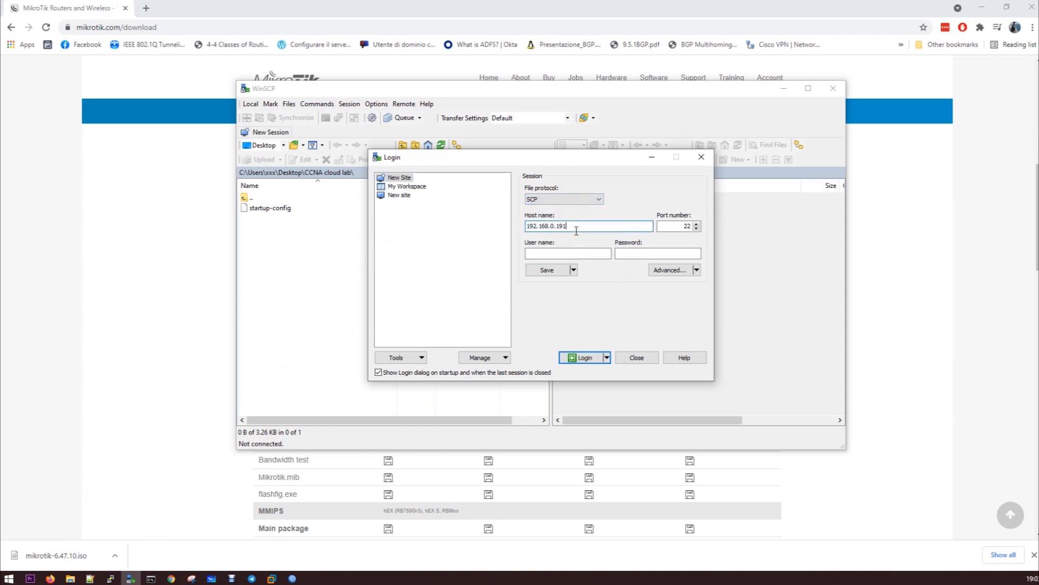
click(606, 254)
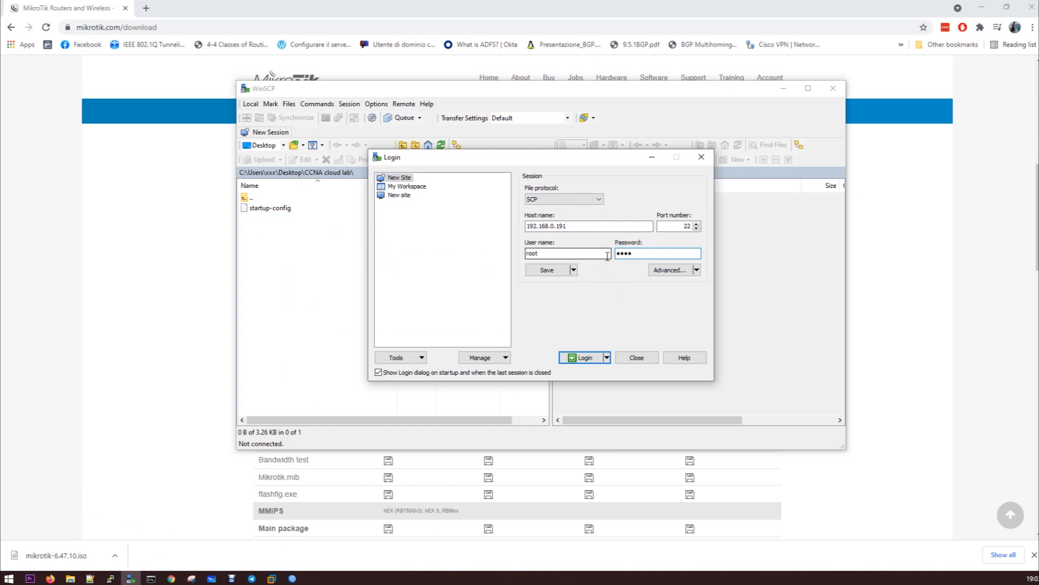
key(Return)
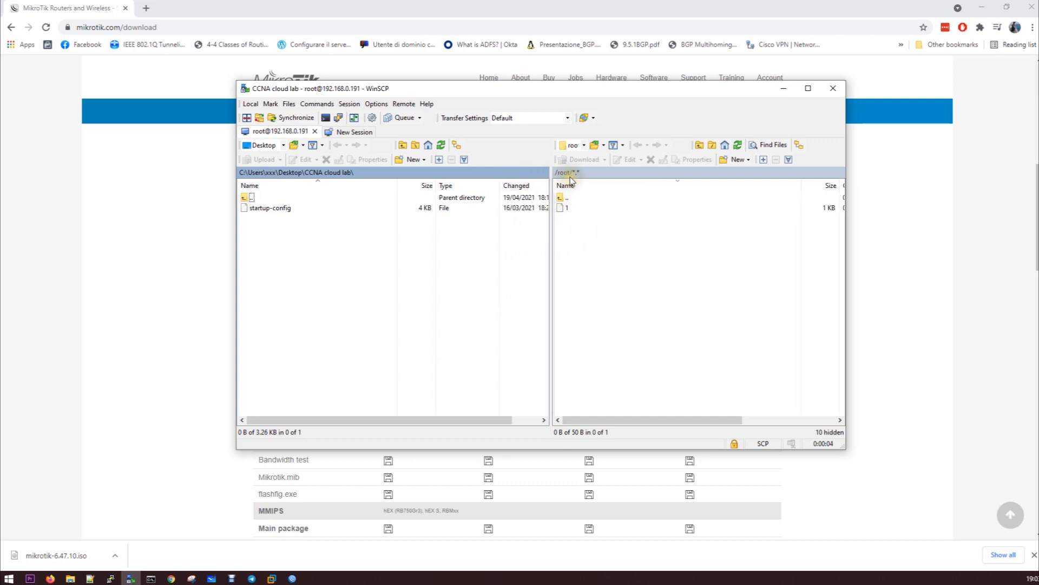
Browse the remote pane from / down to /opt/unetlab/addons/qemu/
double_click(568, 199)
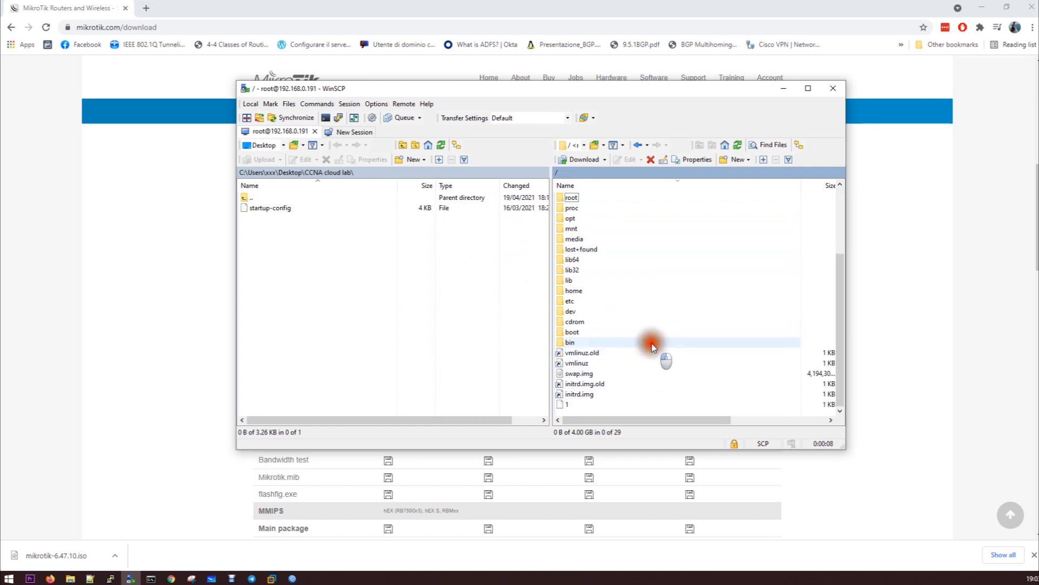
double_click(615, 219)
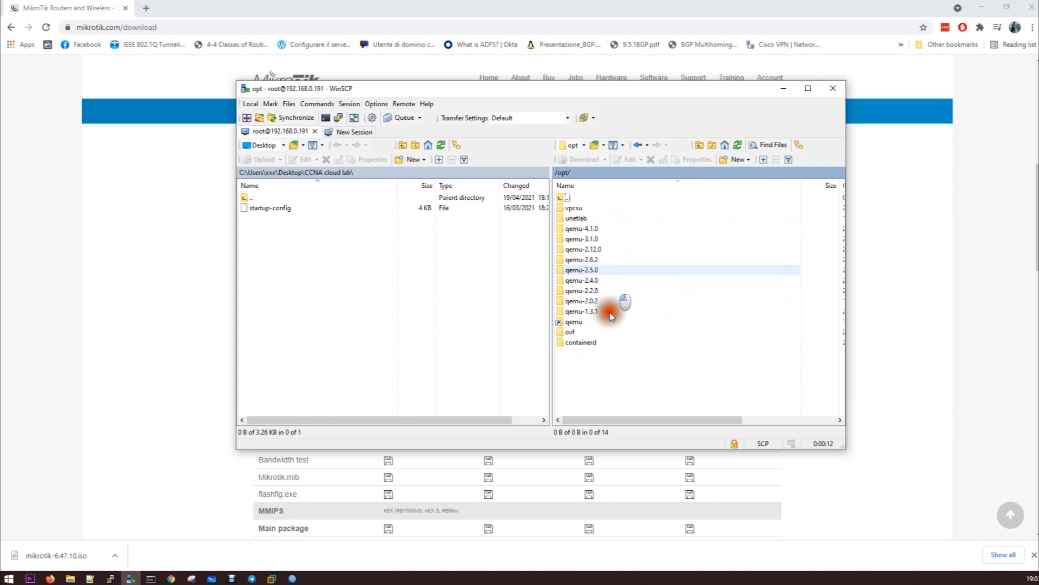
double_click(594, 220)
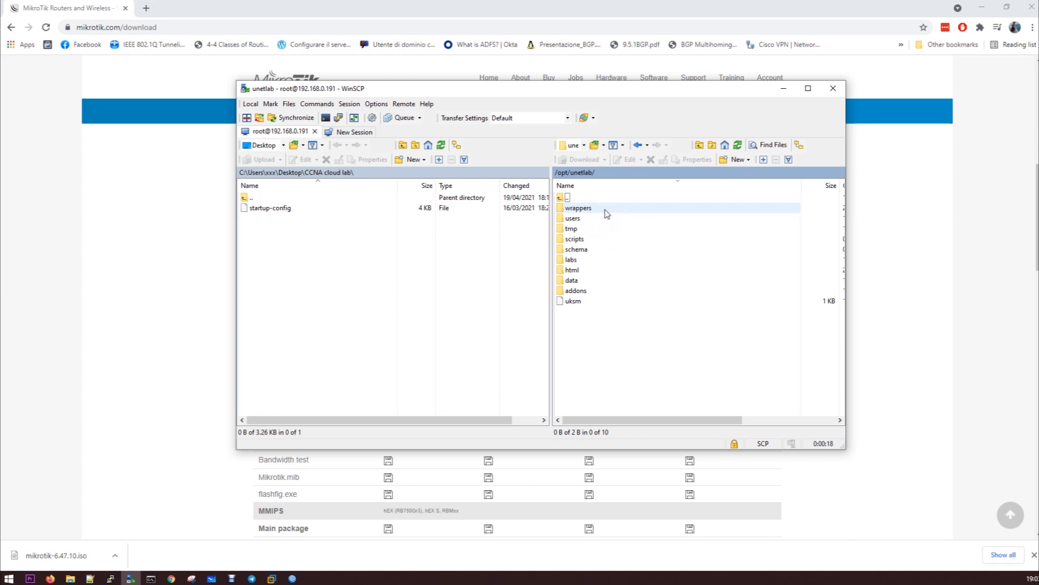
double_click(607, 293)
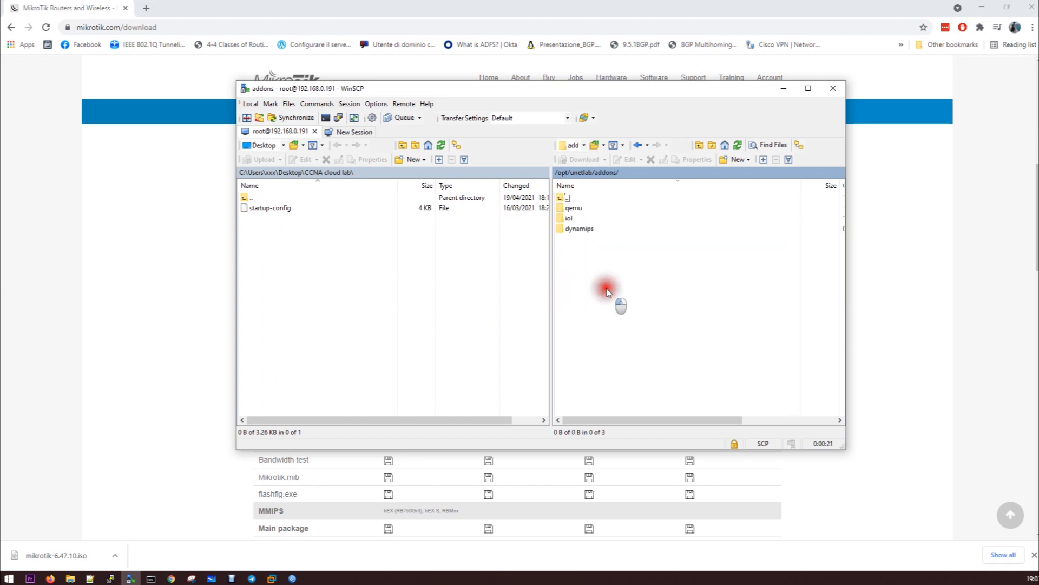
double_click(576, 208)
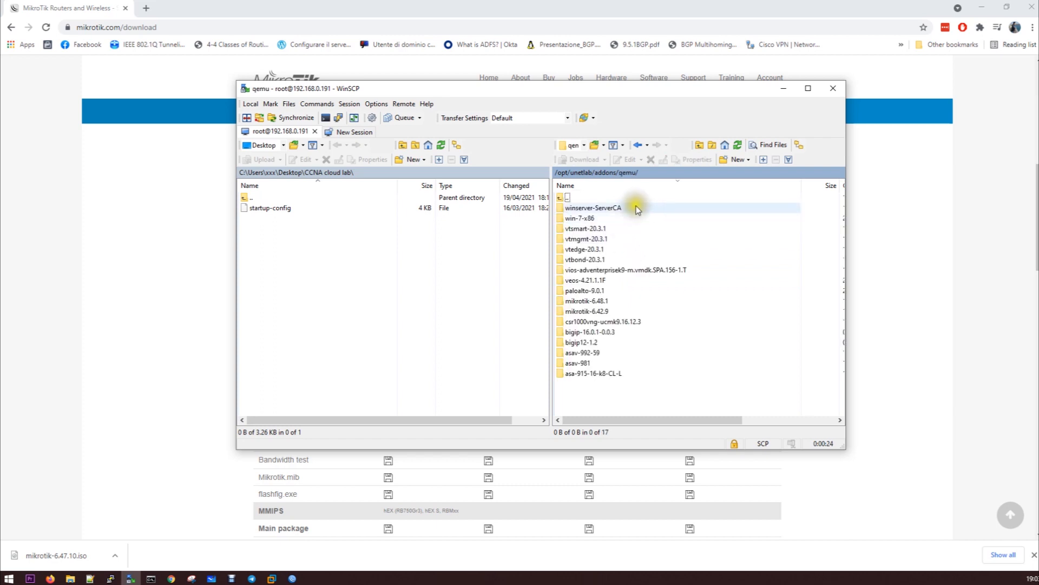
Select the mikrotik-6.48.1 image folder and move the WinSCP window aside and back
click(607, 310)
click(603, 301)
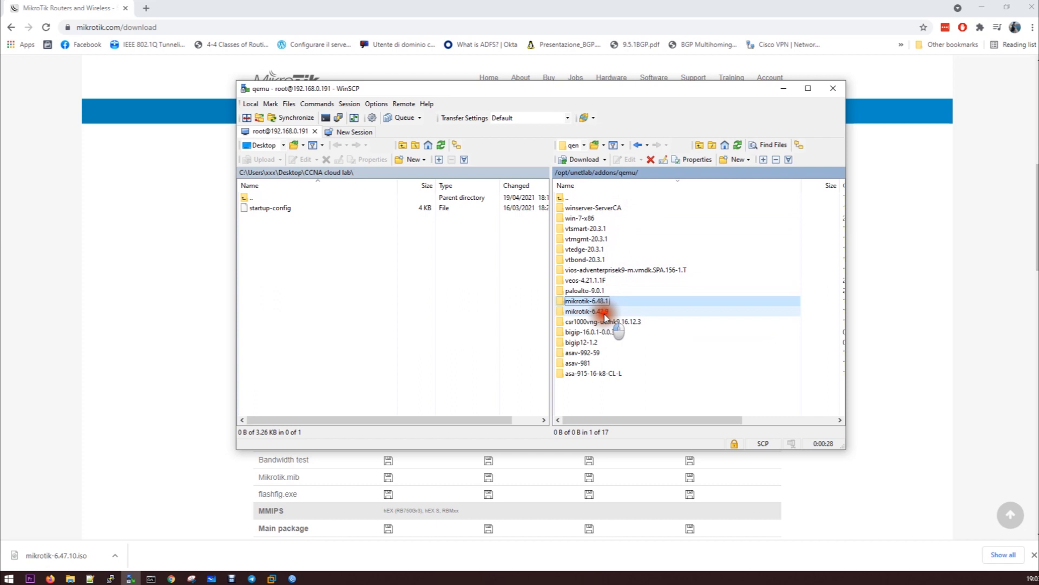
click(604, 311)
click(602, 301)
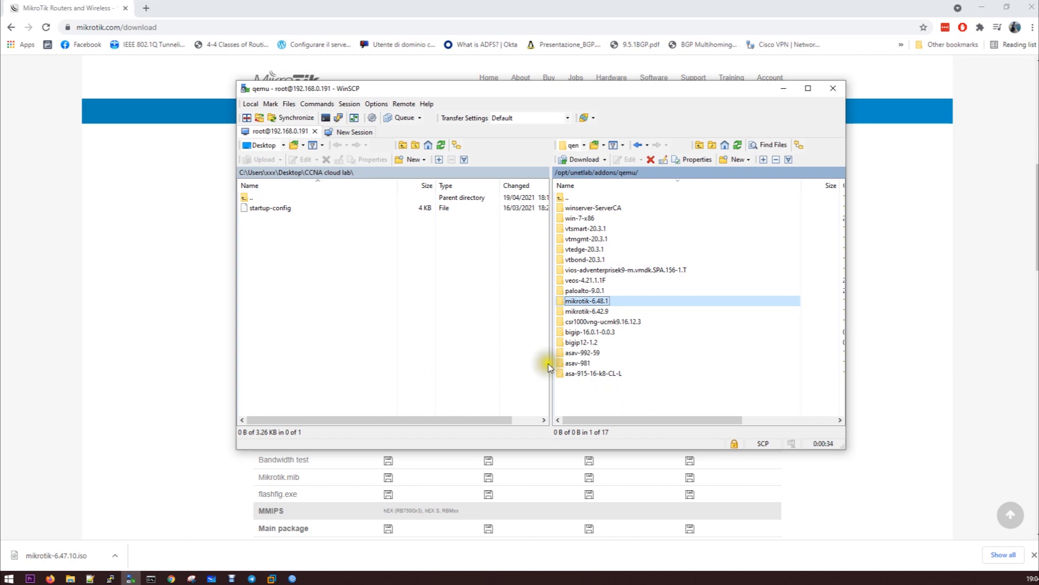
click(454, 89)
drag(455, 88, 0, 131)
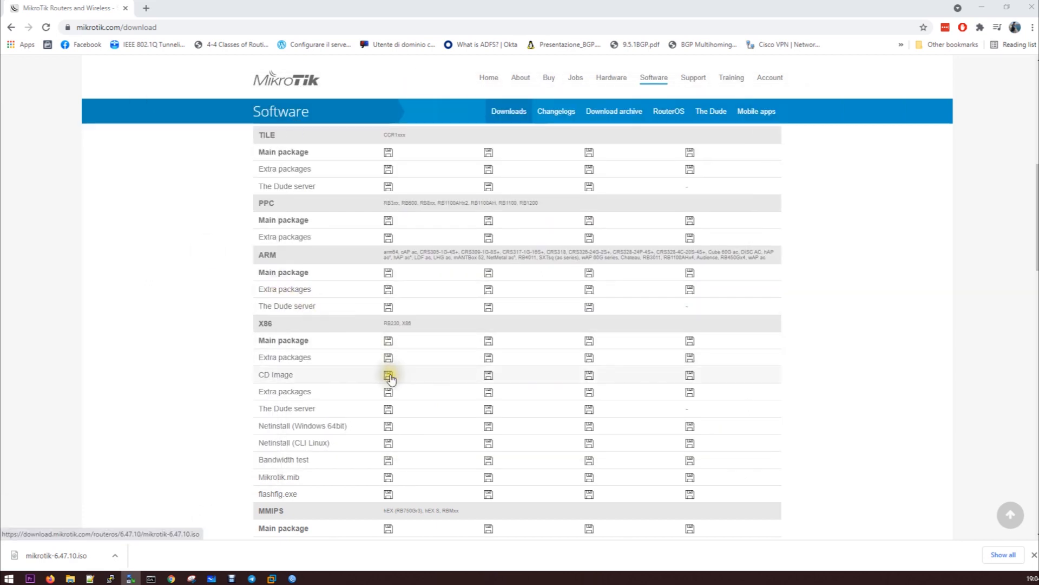
drag(0, 131, 570, 87)
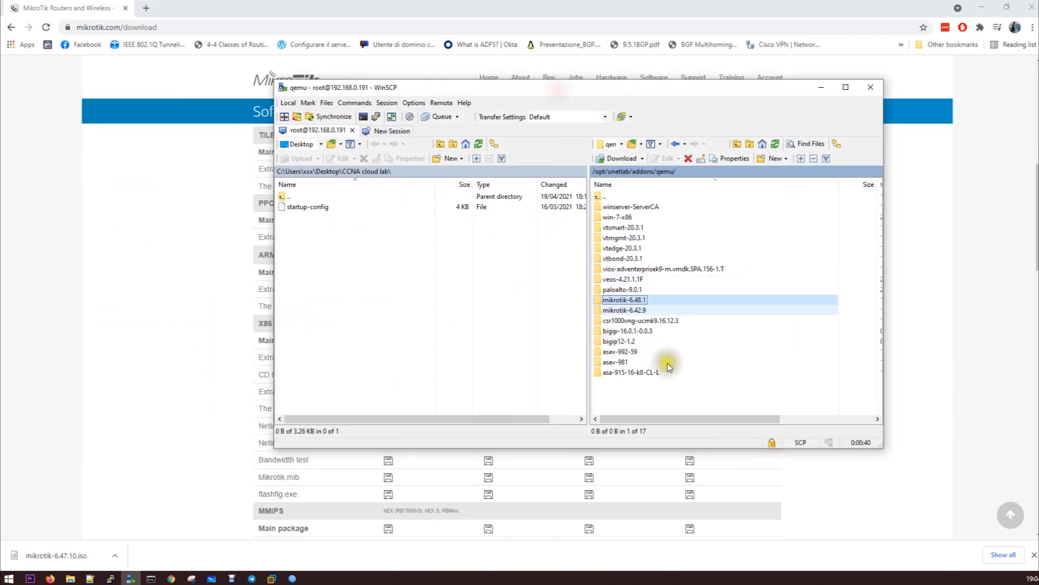
Add a remote directory named mikrotik-6.47.10 alongside the existing qemu image folders
right_click(612, 403)
mouse_move(685, 466)
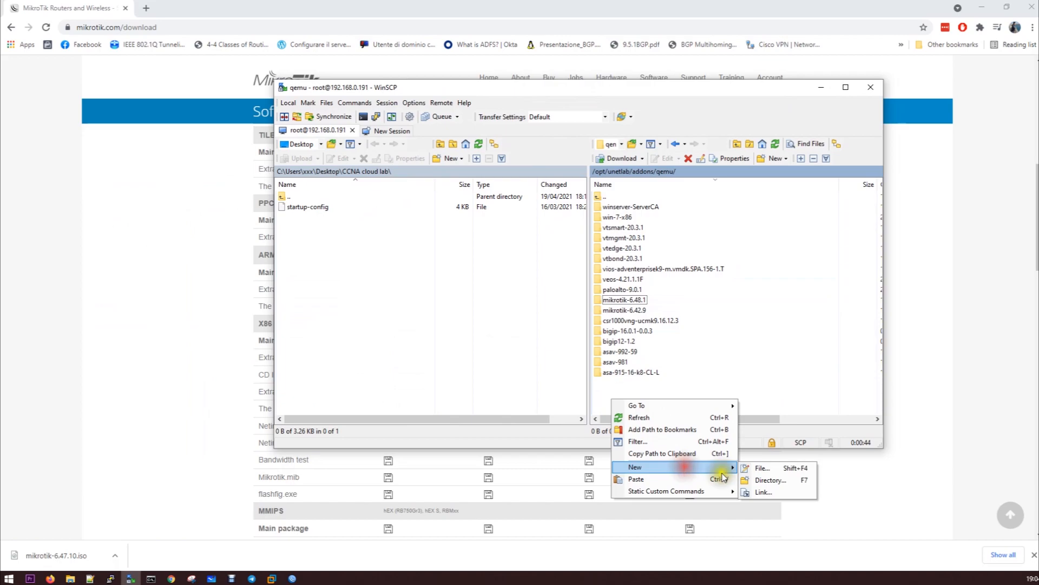
click(766, 480)
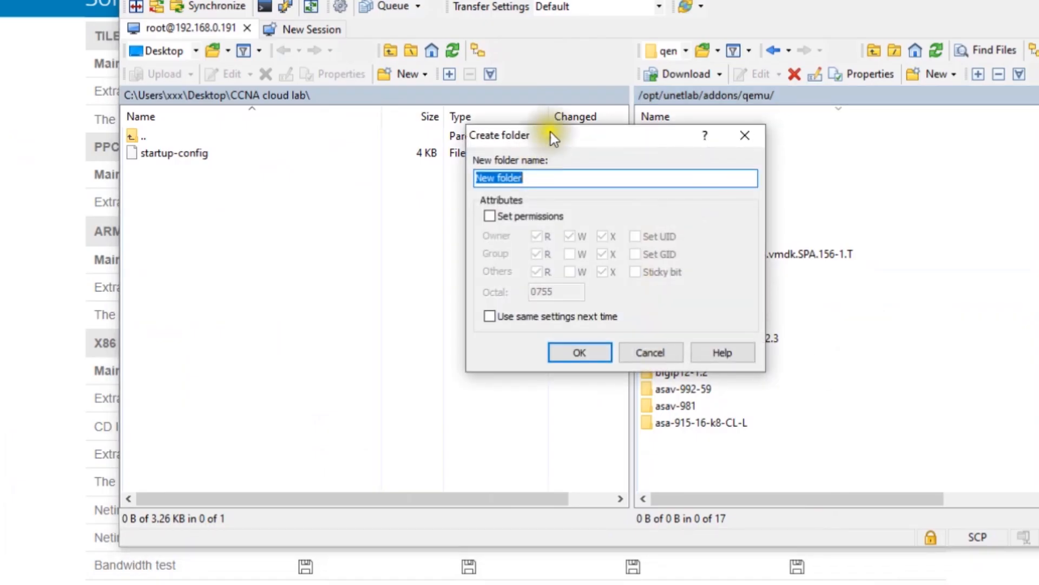
drag(550, 132, 383, 146)
text(mikrotik-)
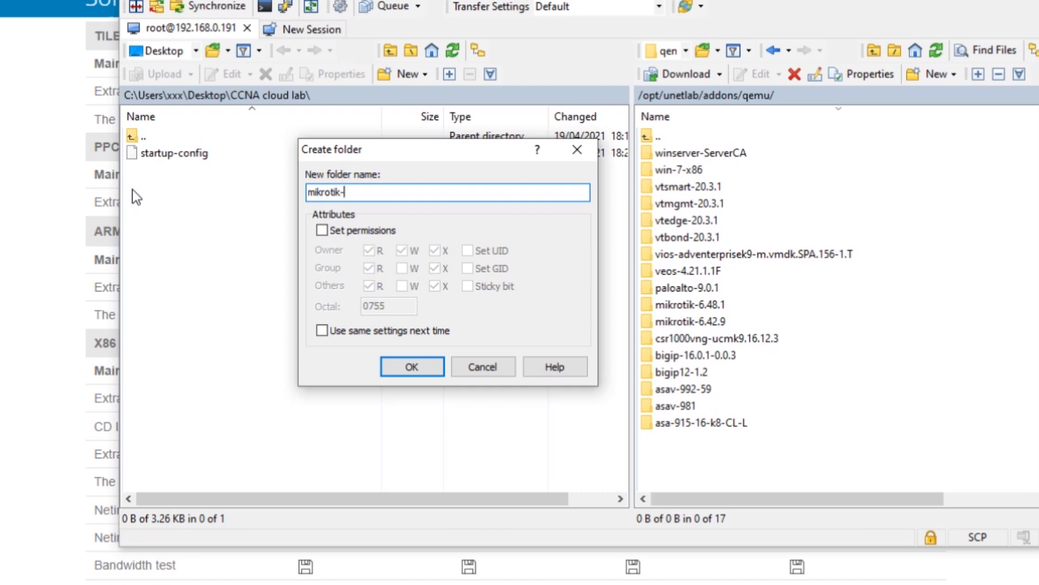
text(6.)
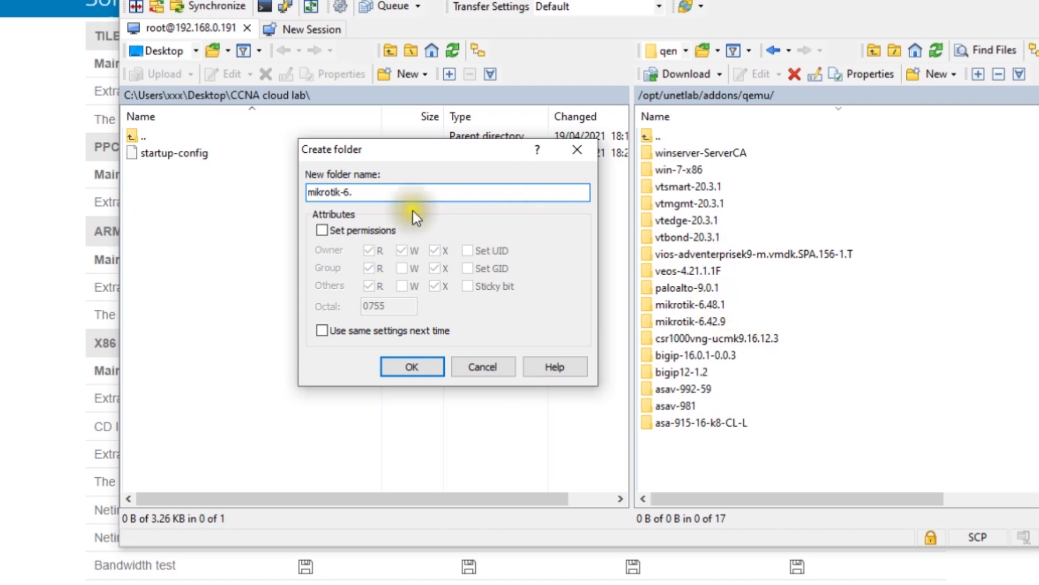
text(47.10)
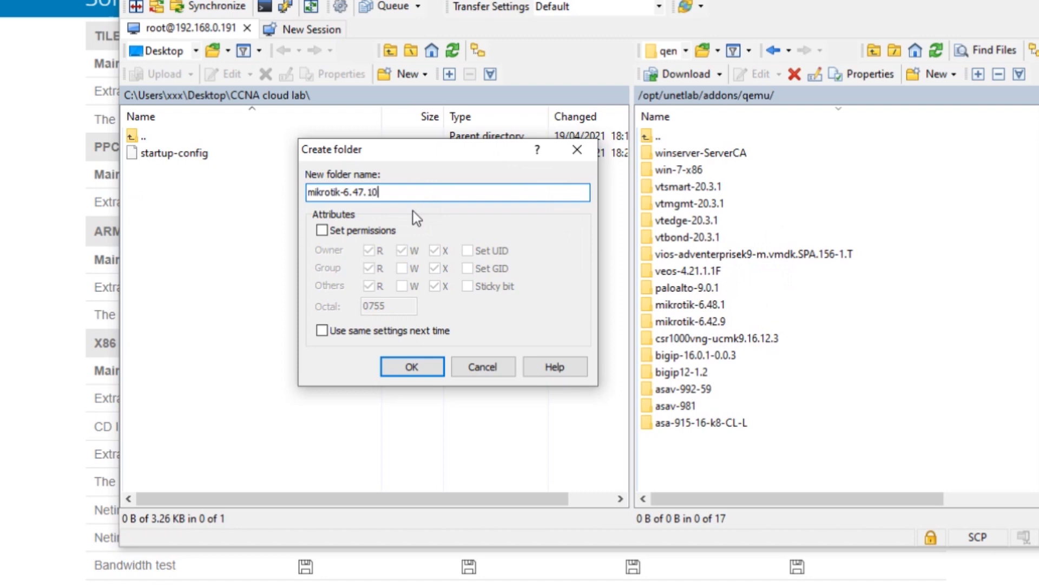
click(423, 368)
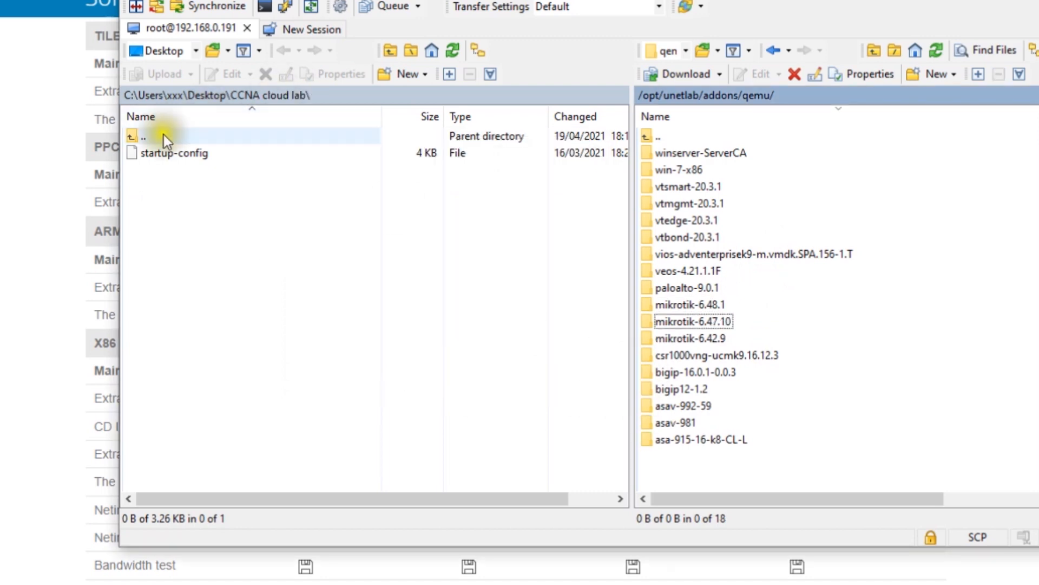
Upload mikrotik-6.47.10.iso from Desktop into the remote mikrotik-6.47.10 folder and verify it arrived
double_click(143, 135)
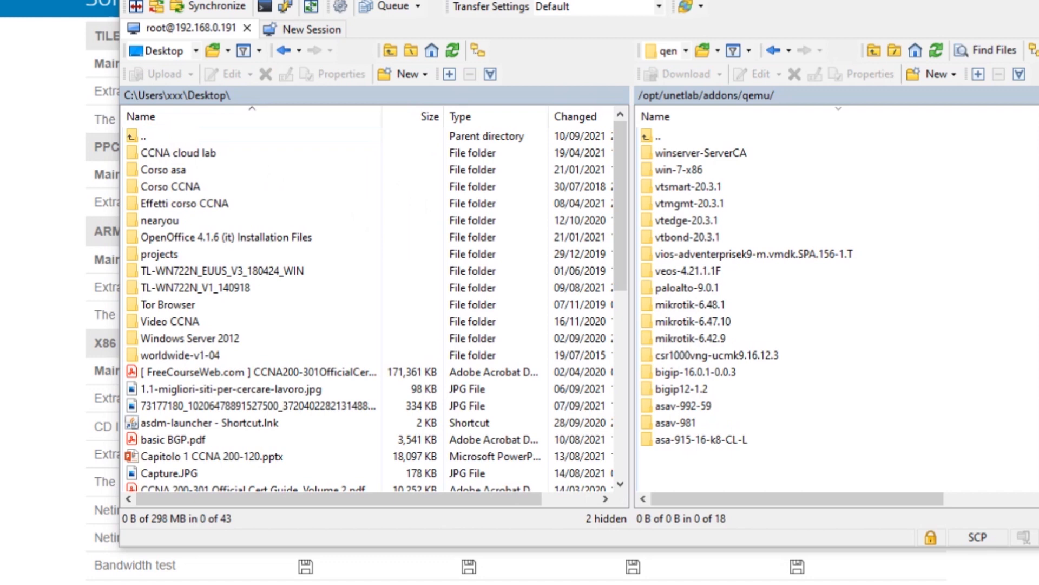
drag(642, 317, 766, 321)
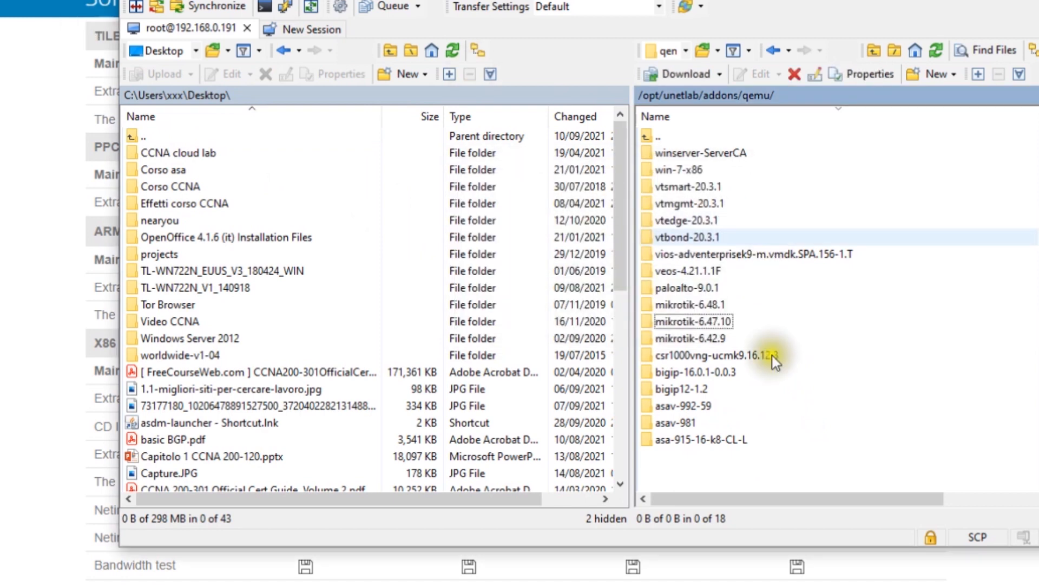
double_click(729, 322)
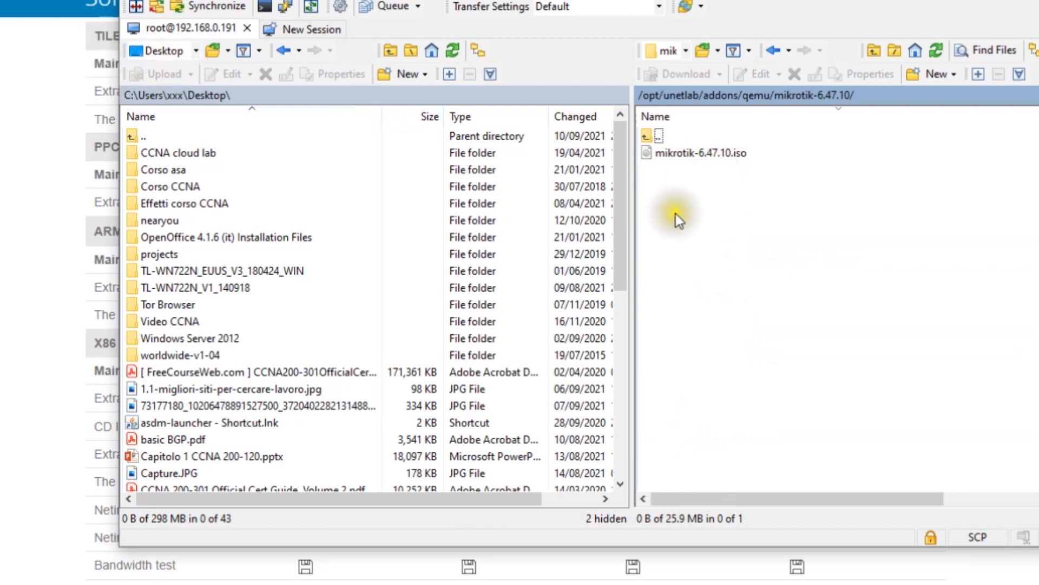
drag(412, 1, 604, 0)
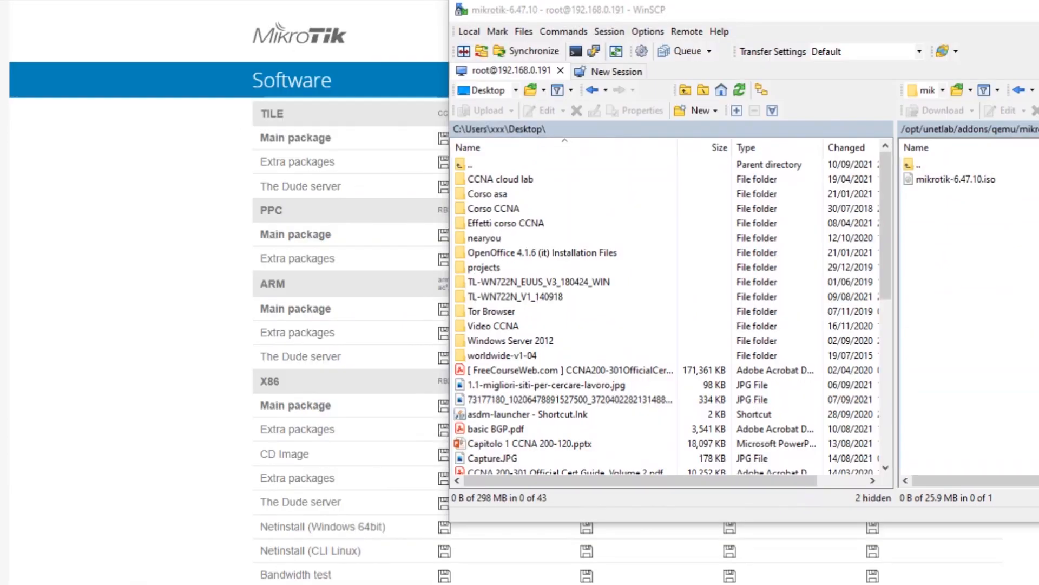
drag(414, 43, 444, 0)
In the VM console, change to /opt/unetlab/addons/qemu/mikrotik-6.47.10 and list its files
click(422, 218)
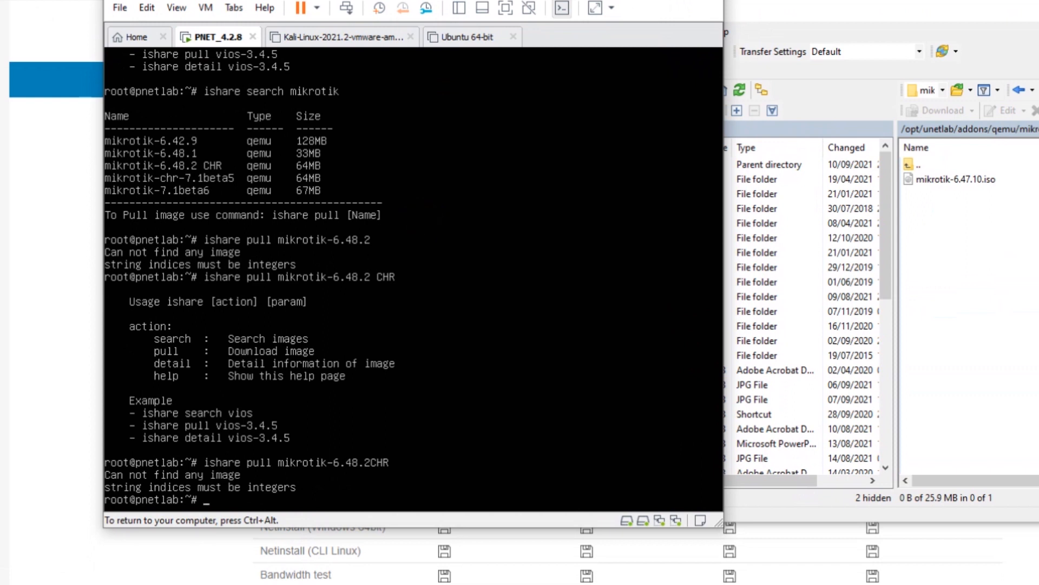
text(cd /opt/u)
key(Tab)
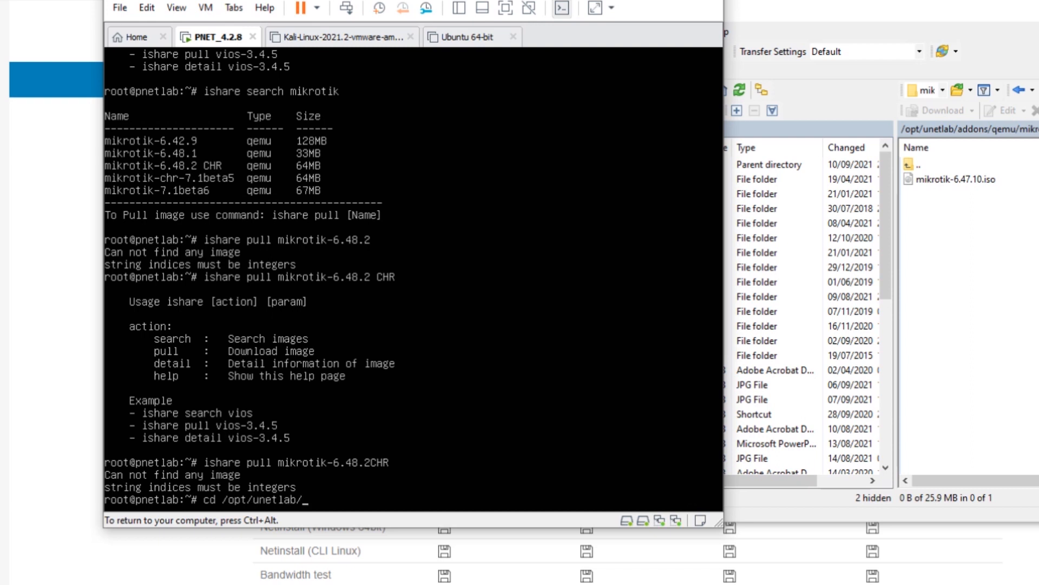
text(qm)
key(BackSpace)
key(BackSpace)
text(qe)
key(BackSpace)
key(BackSpace)
key(Return)
text(cd )
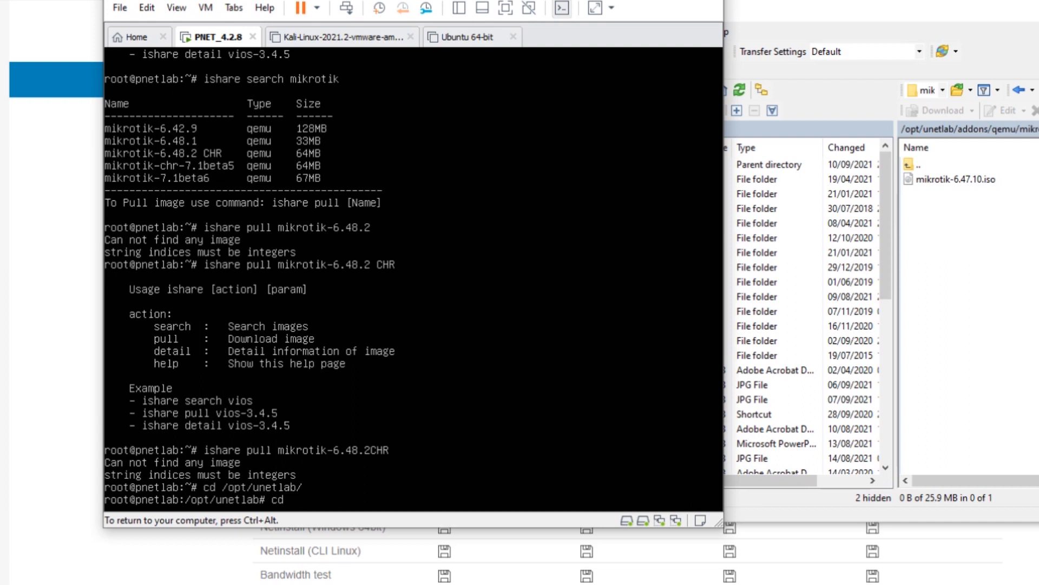
text(qm)
key(BackSpace)
key(BackSpace)
key(BackSpace)
key(BackSpace)
key(BackSpace)
text(ls)
key(Return)
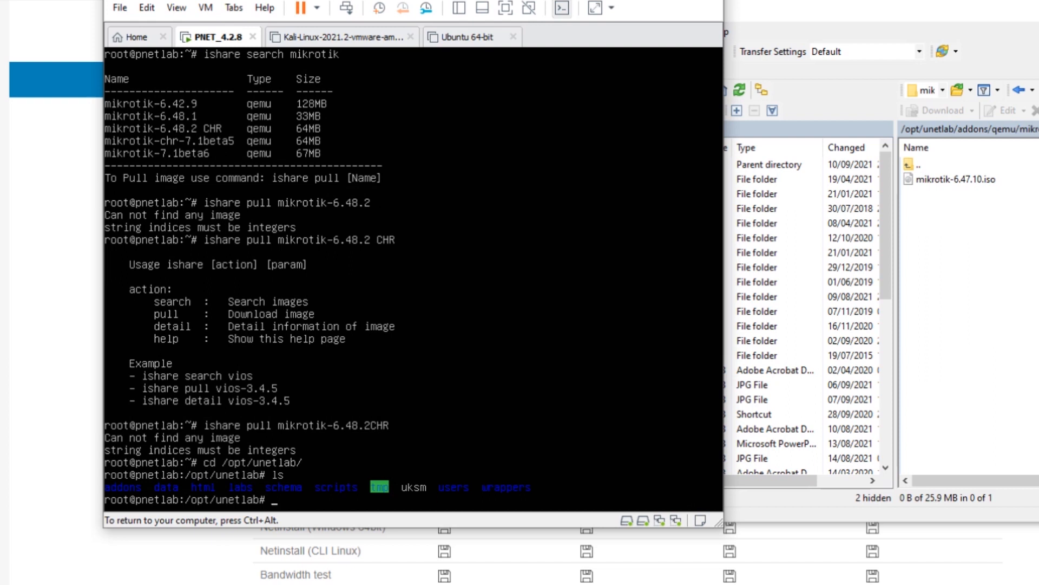
text(cd addons/qemu/mikrotik-6.4)
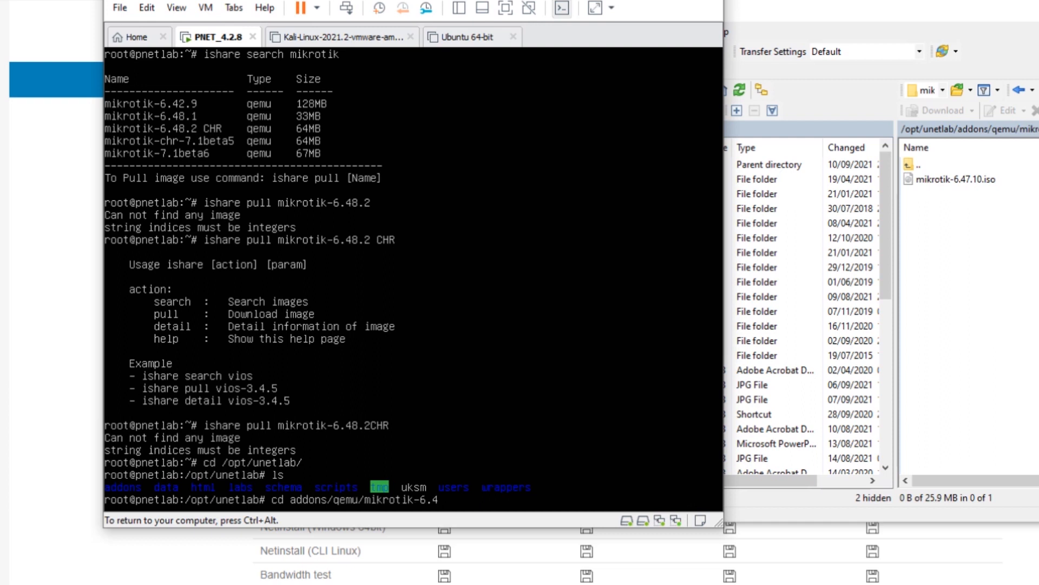
text(7.10)
key(Return)
text(ls)
key(Return)
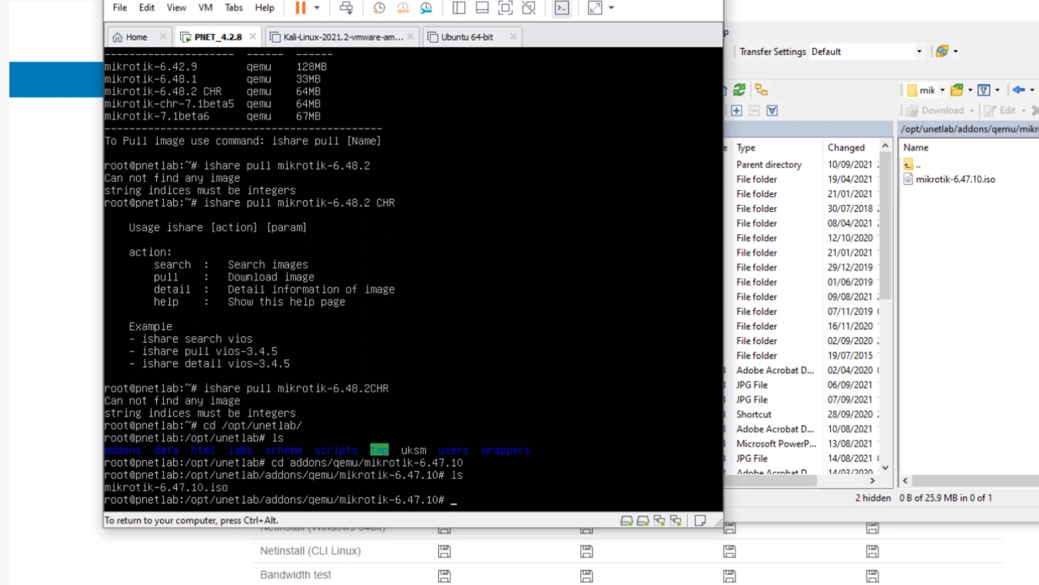
Rename mikrotik-6.47.10.iso to cdrom.iso with mv
key(ctrl+alt)
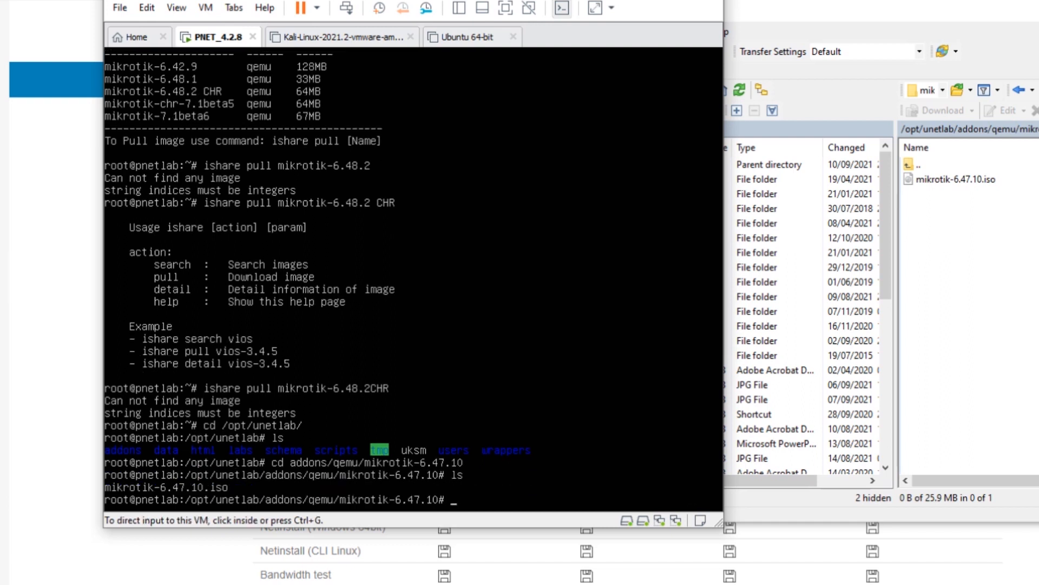
click(516, 418)
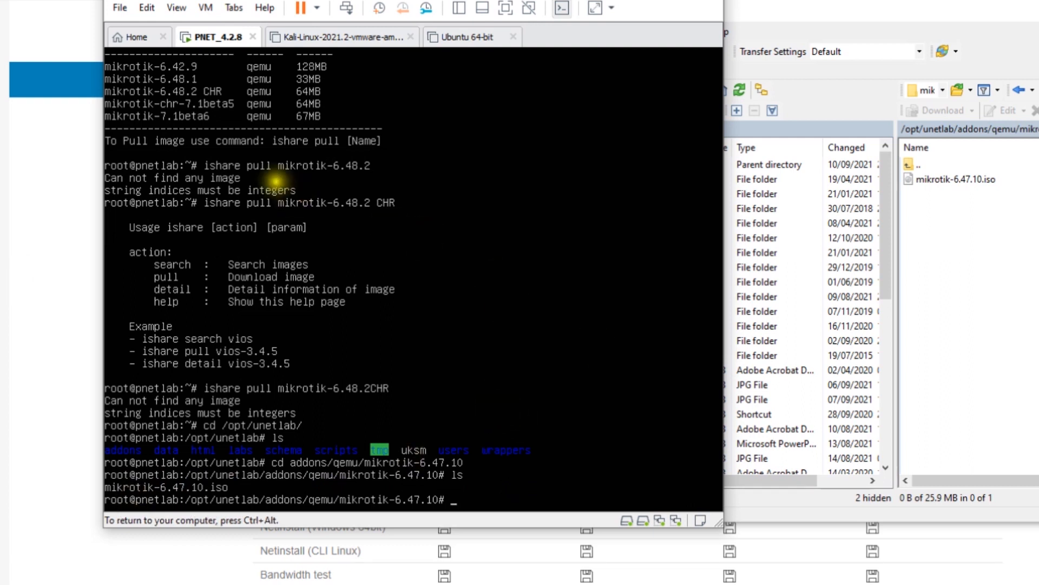
text(mv)
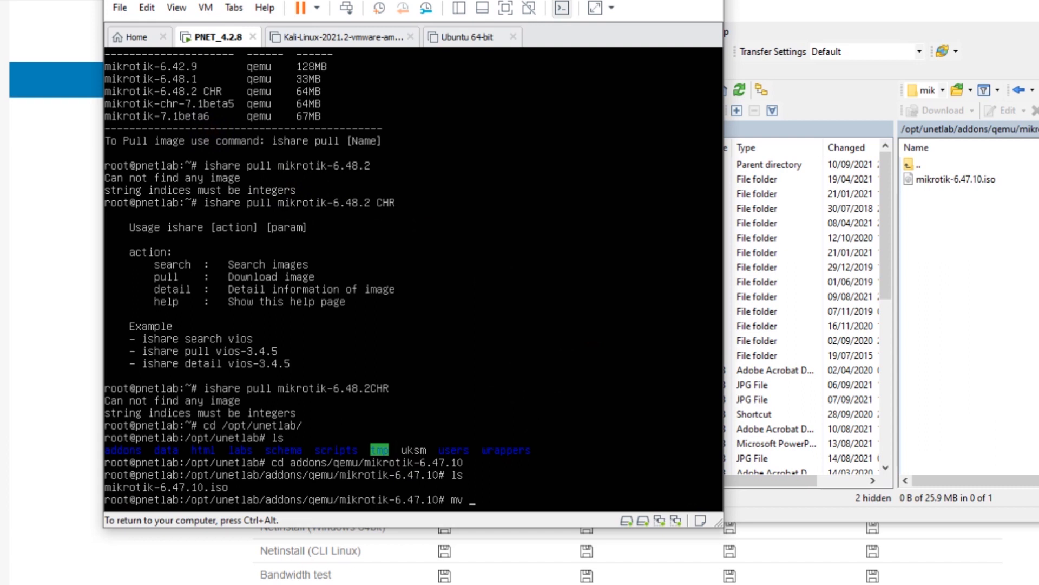
text( mi)
key(Tab)
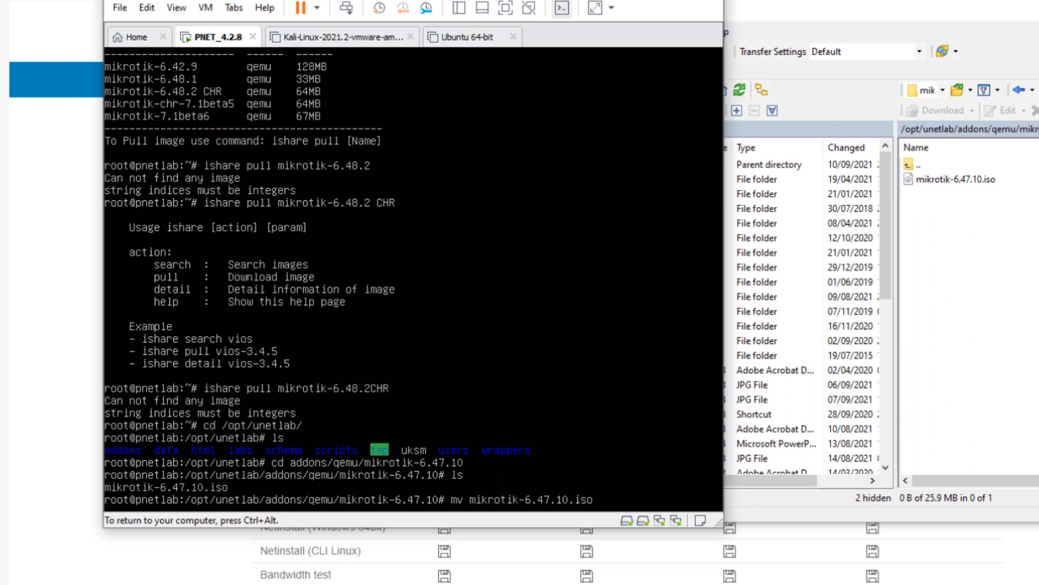
text(cdrom.iso)
key(Return)
Refresh the WinSCP remote listing so cdrom.iso appears
key(ctrl+alt)
click(962, 219)
right_click(961, 219)
click(992, 245)
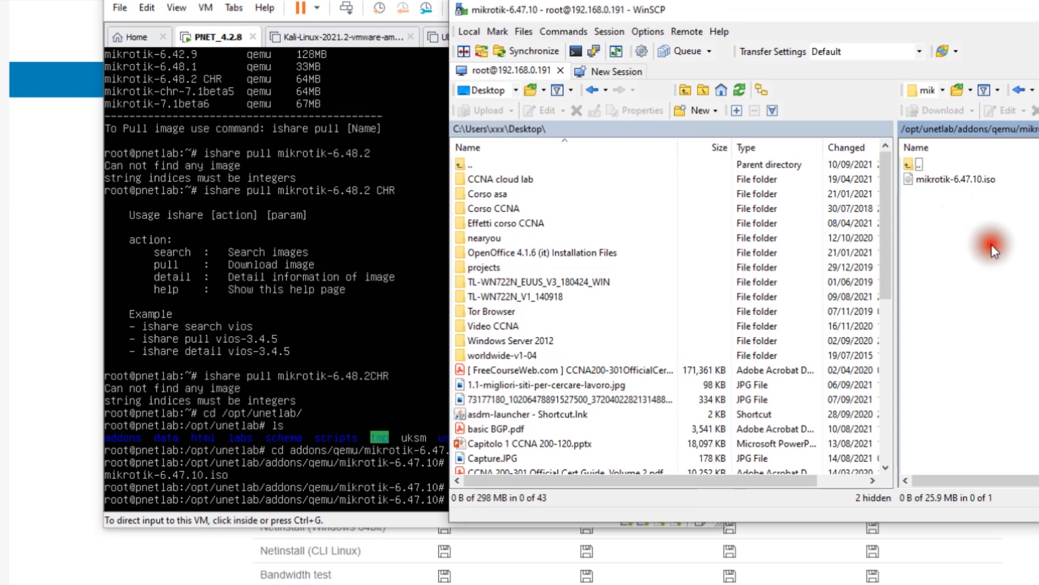
Begin typing 'qemu-img create -f qcow2 virt' in the VM console
drag(361, 6, 293, 6)
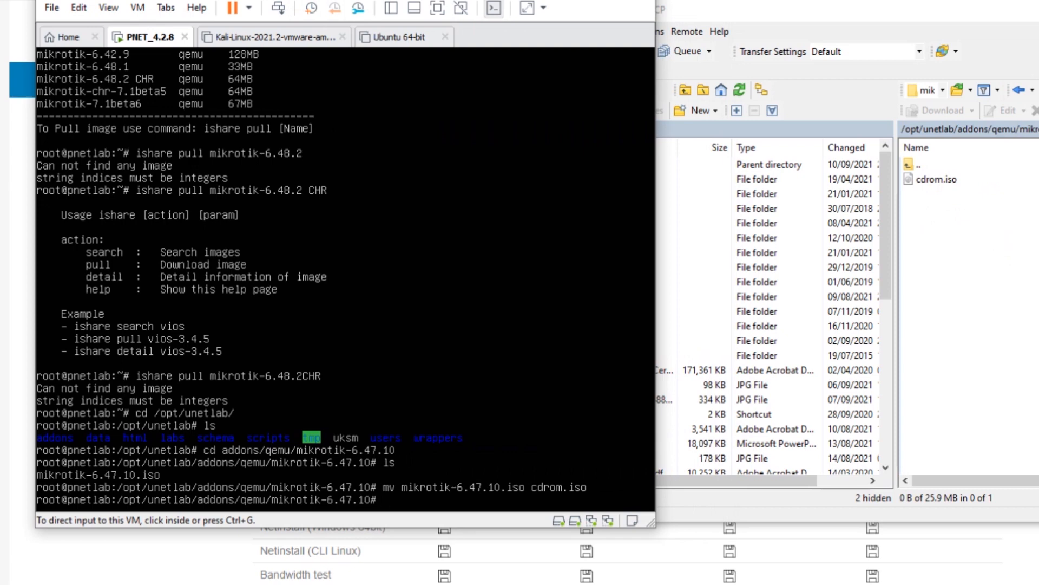
click(215, 440)
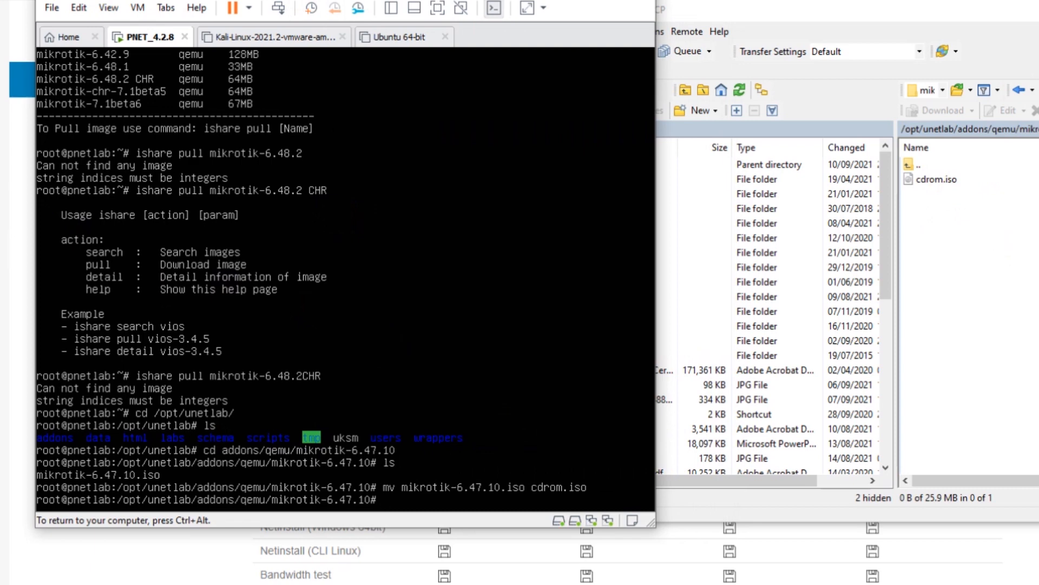
text(qemu-img create -f)
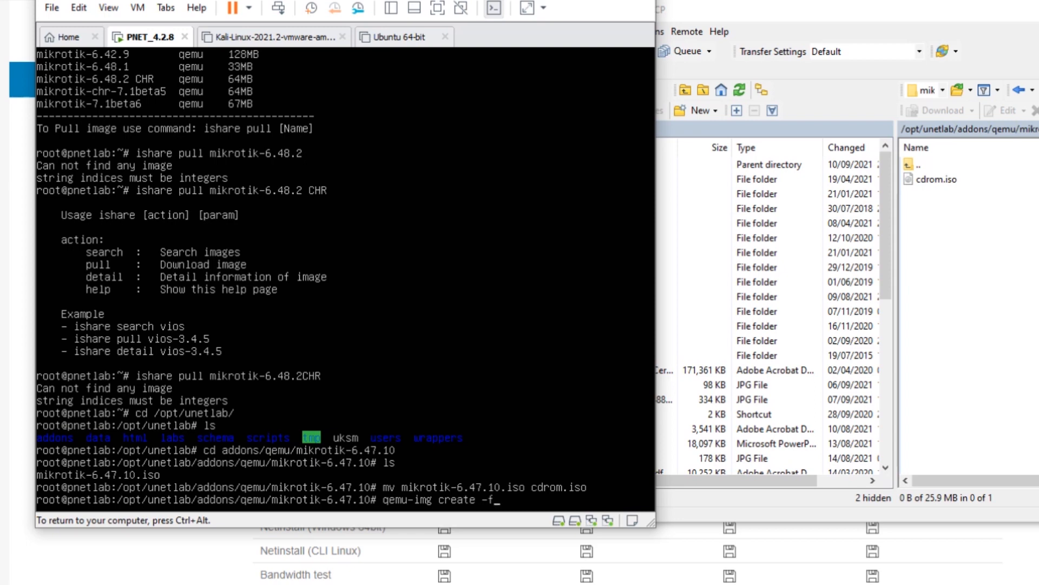
text( qc)
text(ow)
text(2 )
text(v)
text(i)
text(rt)
Check that mikrotik-6.48.1 holds hda.qcow2, then return to mikrotik-6.47.10 and the console
double_click(919, 165)
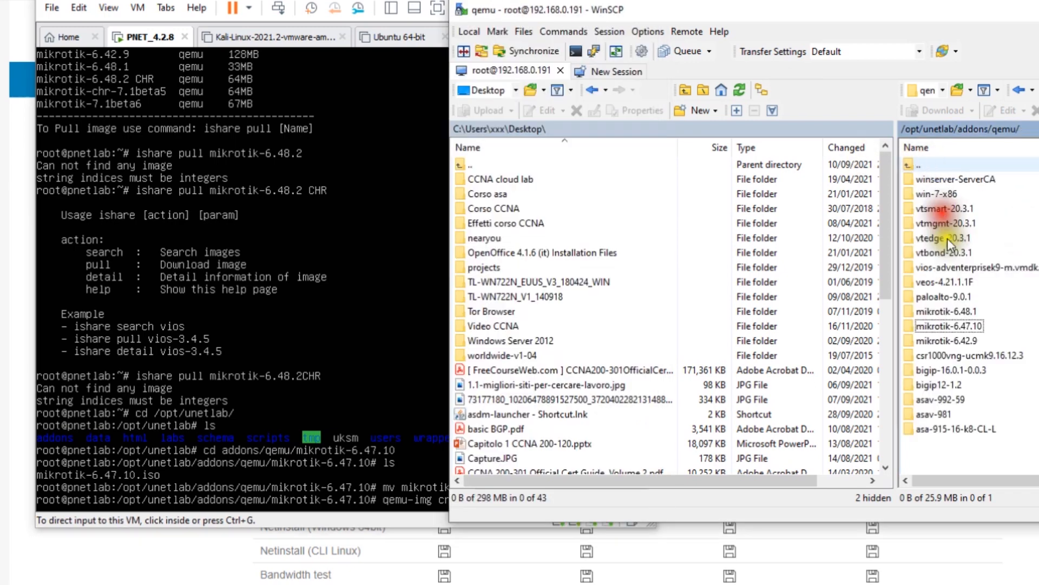
double_click(960, 313)
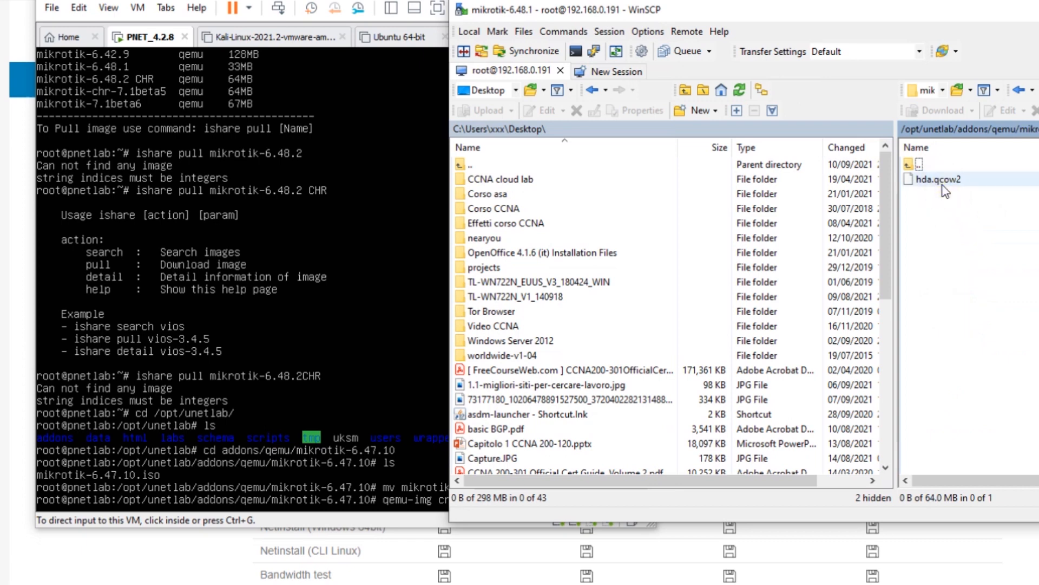
click(1019, 90)
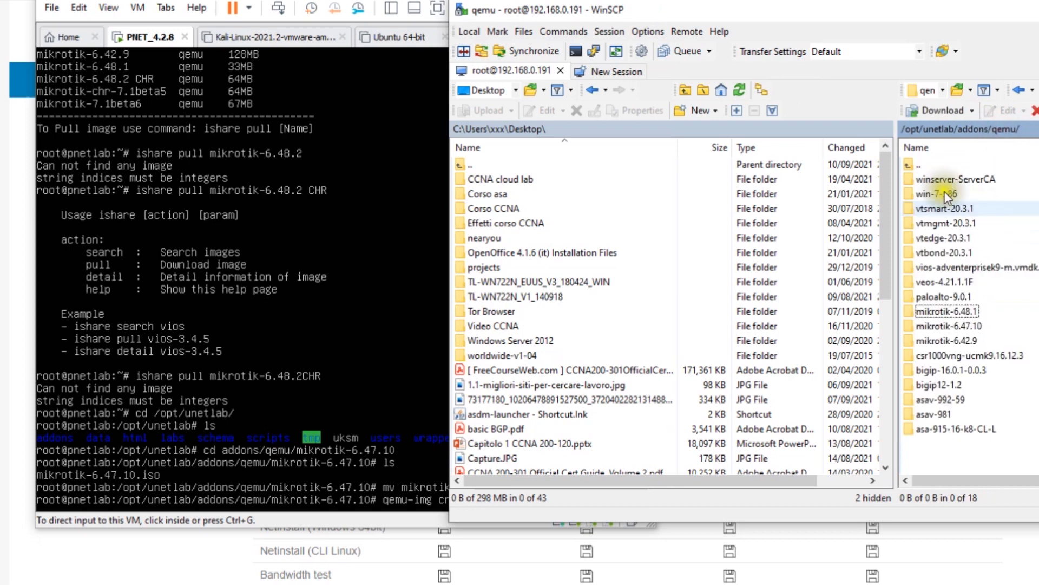
double_click(974, 327)
click(375, 3)
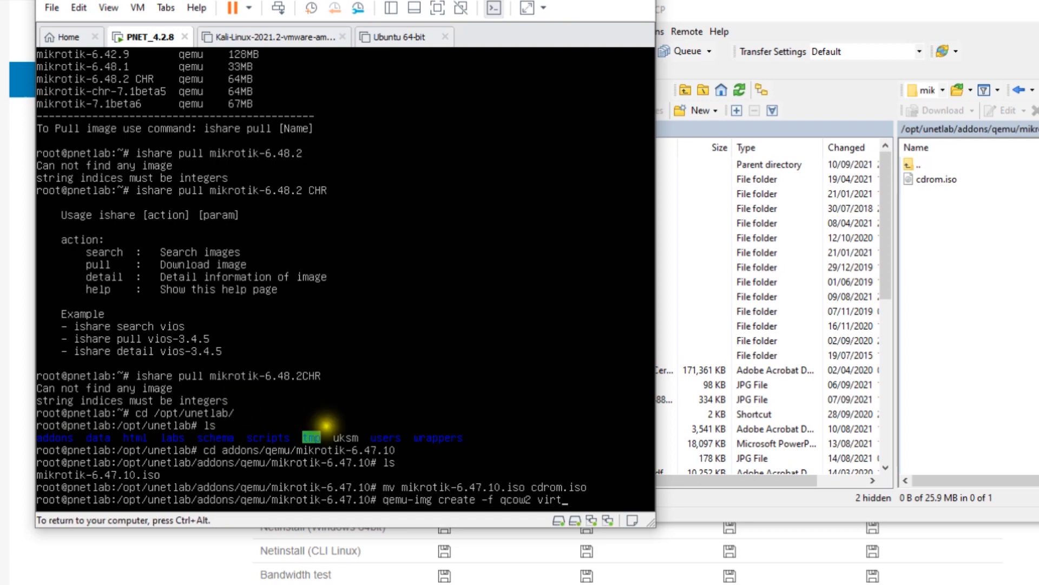
Complete and run 'qemu-img create -f qcow2 hdq.qcow2 2G', then release input
click(382, 233)
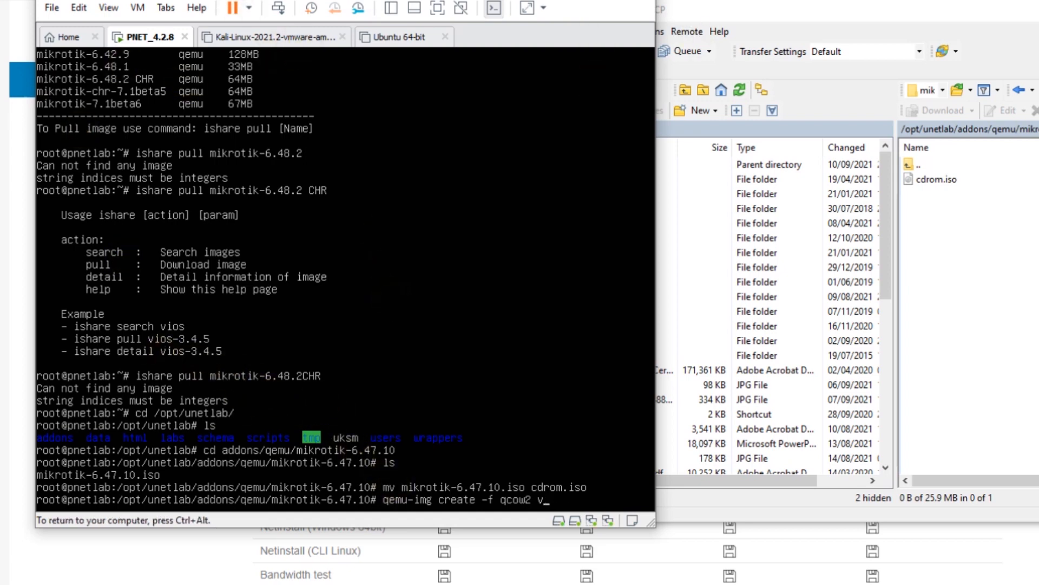
text(hdq.qcow2 2G)
key(Return)
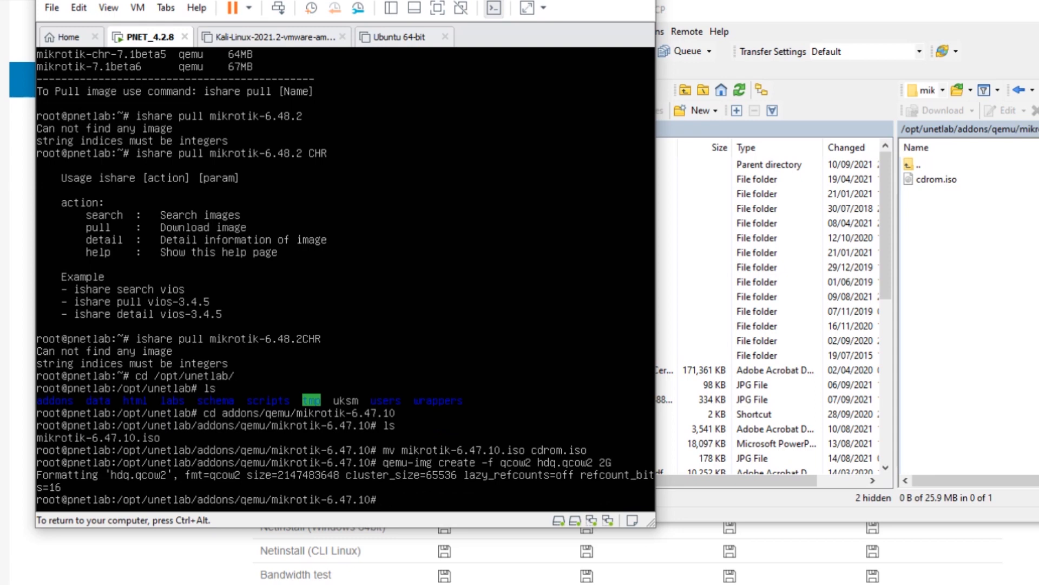
key(ctrl+alt)
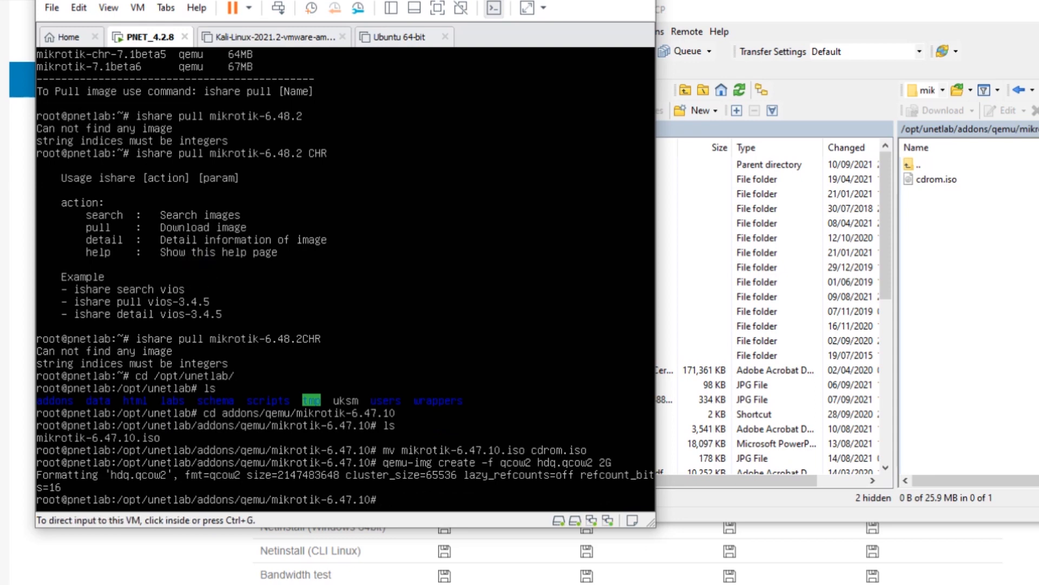
Delete cdrom.iso from the remote folder and minimize WinSCP to reveal the lab topology
drag(433, 2, 0, 10)
key(alt+Tab)
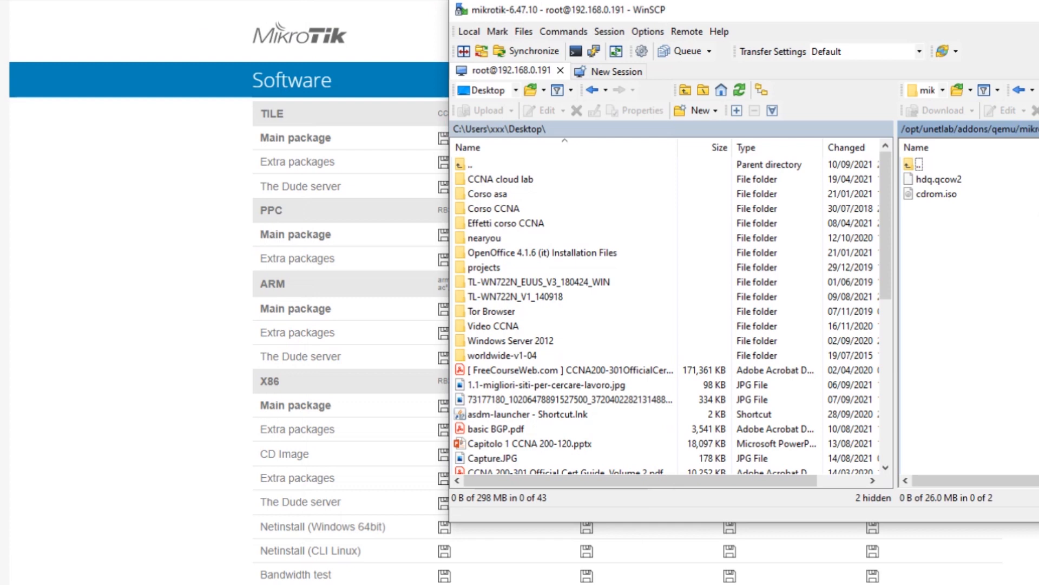
click(943, 193)
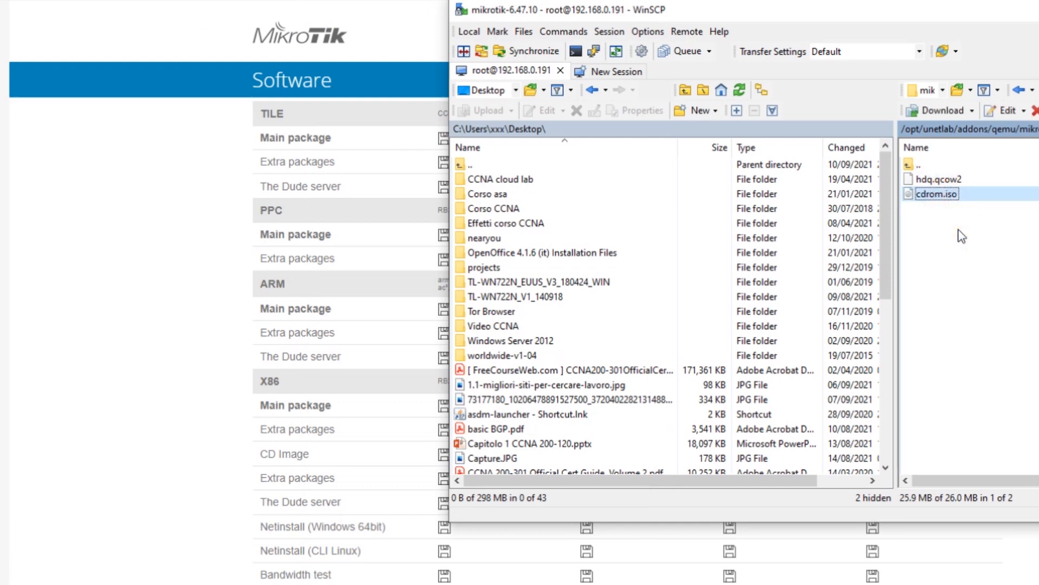
key(Delete)
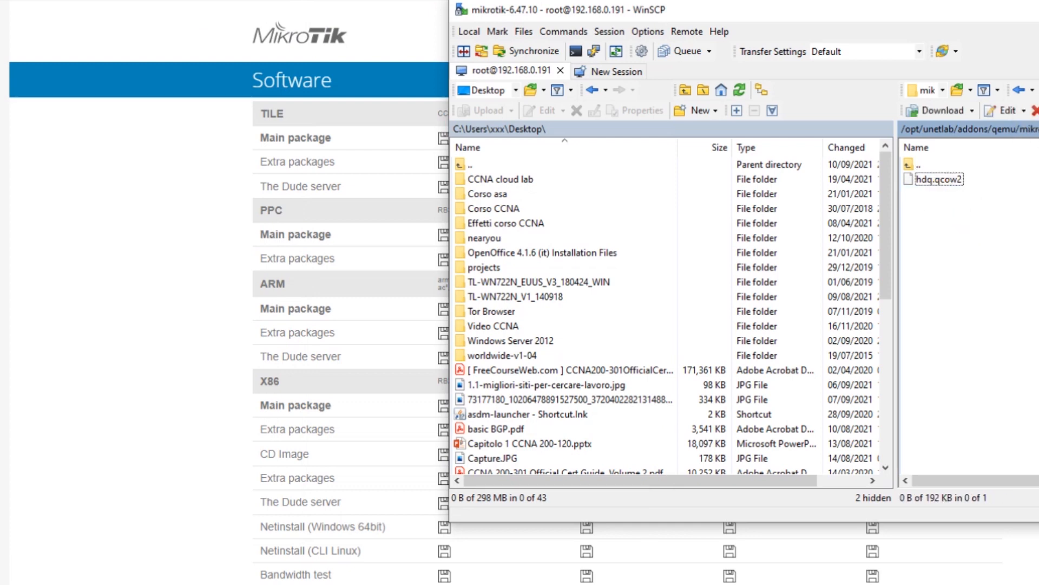
key(super+Down)
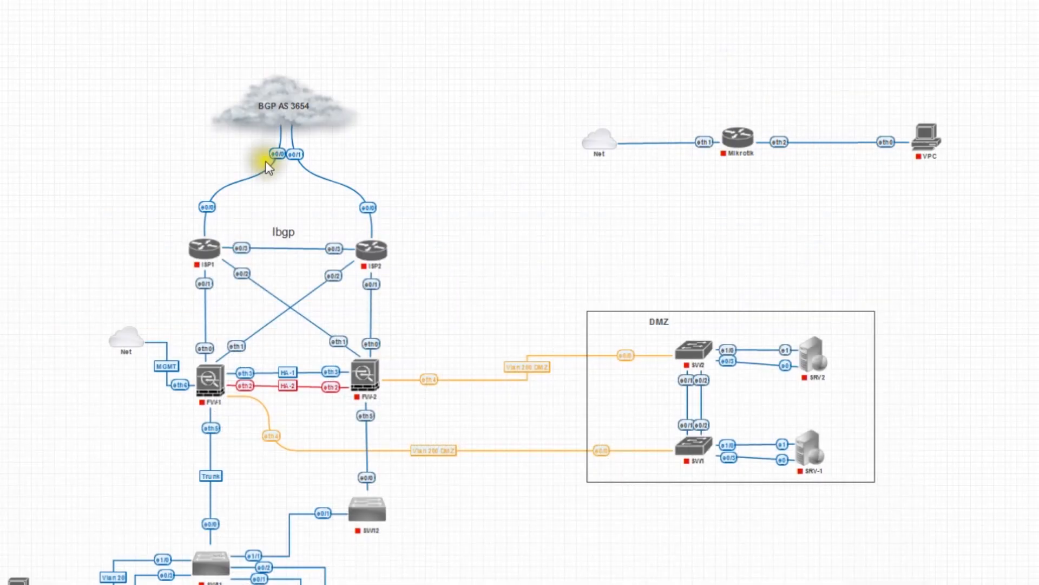
right_click(499, 106)
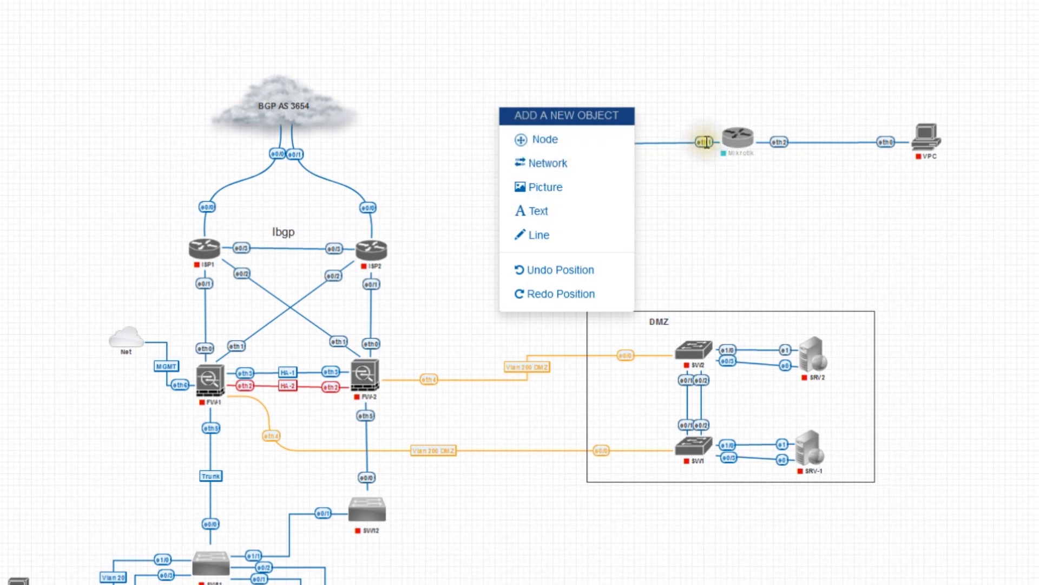
Switch the Mikrotik node's Image to mikrotik-6.47.10 and save the node
right_click(736, 136)
click(779, 410)
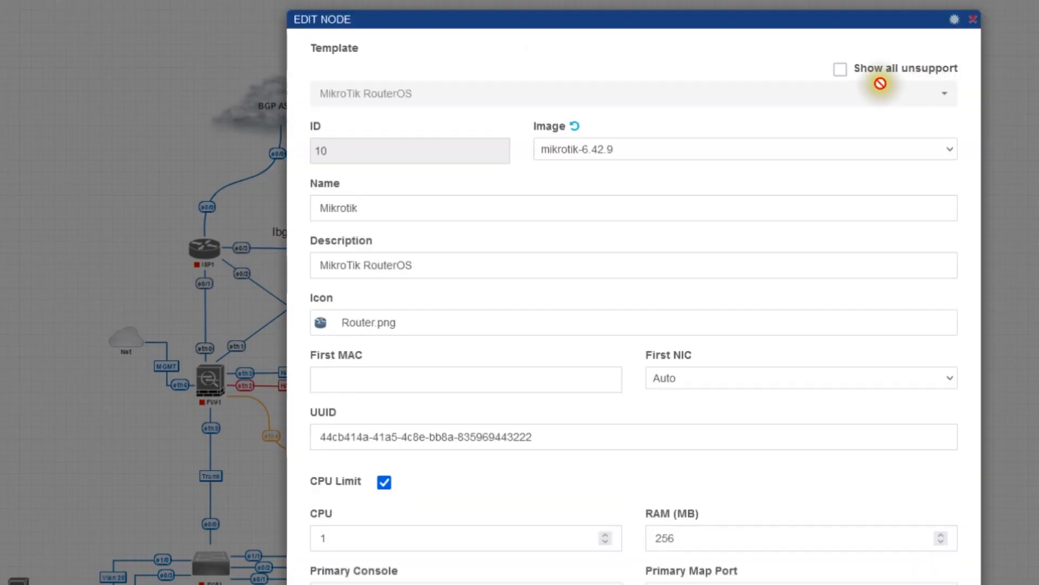
click(768, 150)
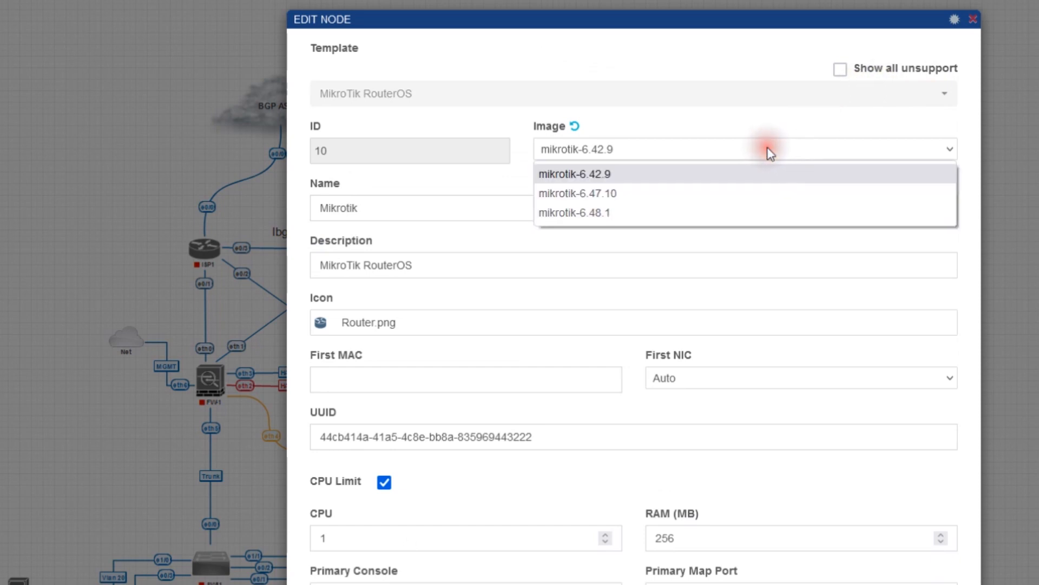
click(754, 194)
scroll(815, 223, down, 8)
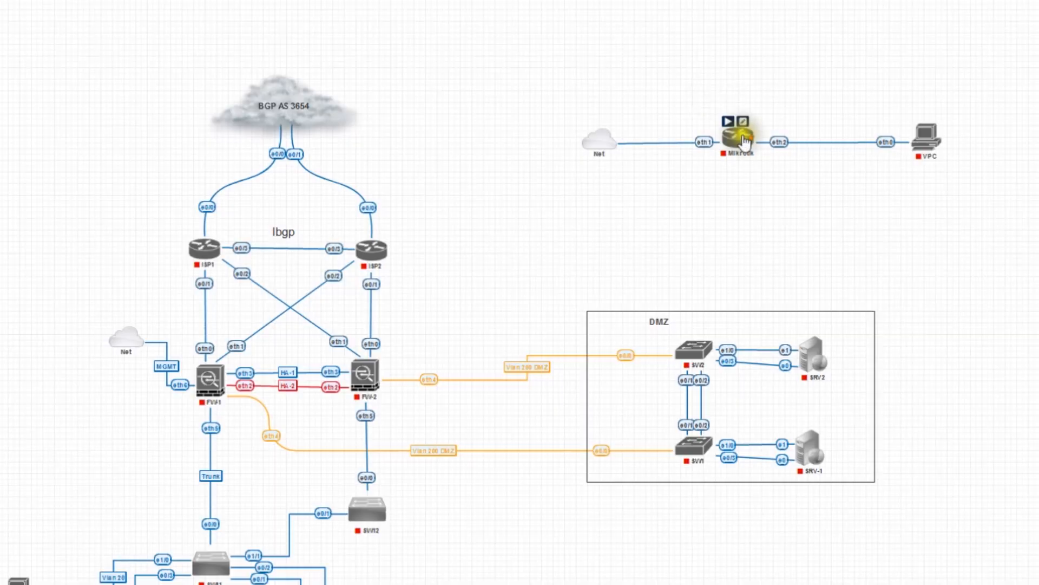
right_click(738, 137)
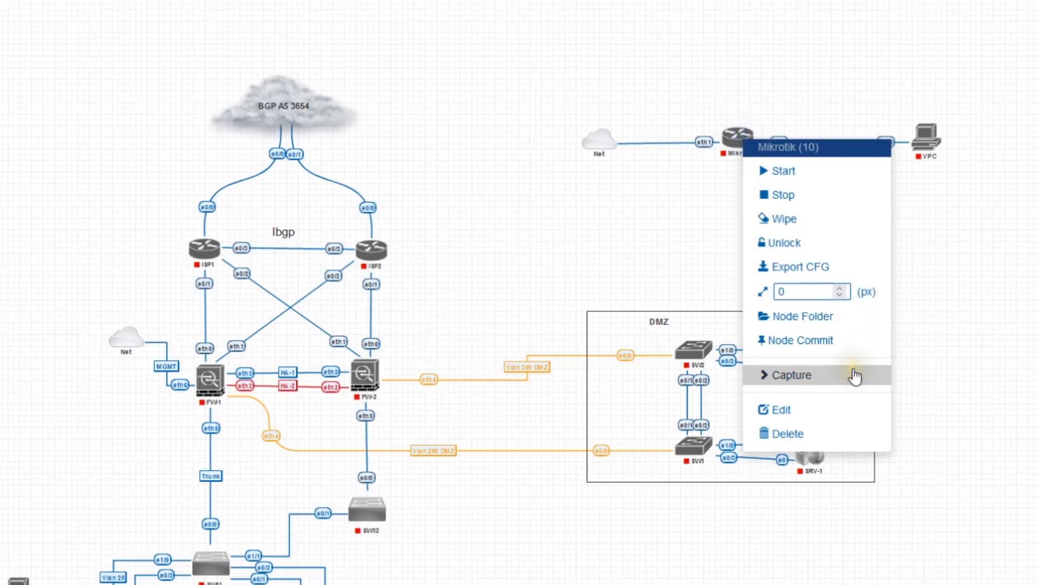
Wipe the Mikrotik node's stored state and start the node again
click(780, 220)
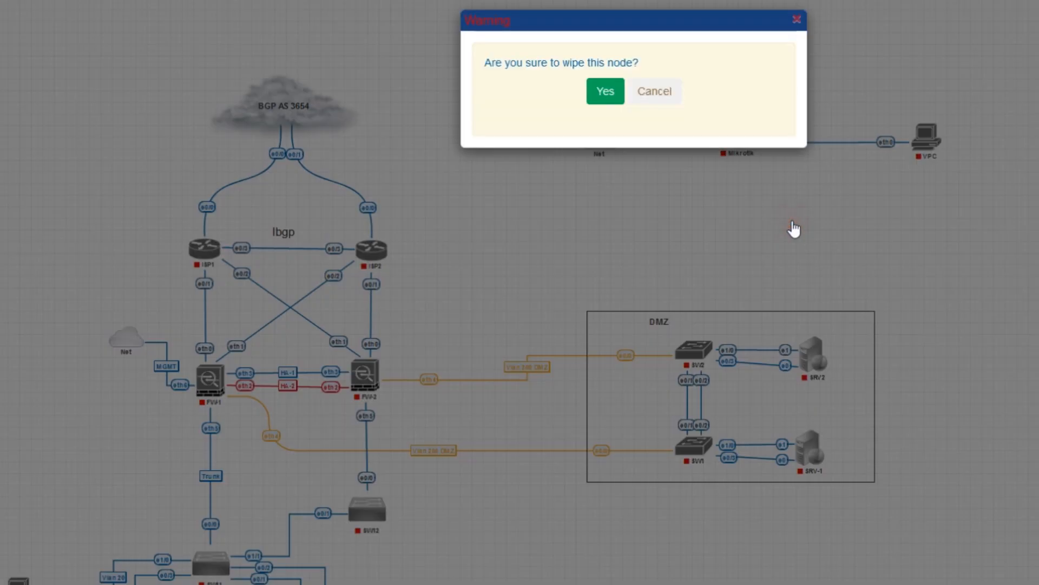
click(604, 81)
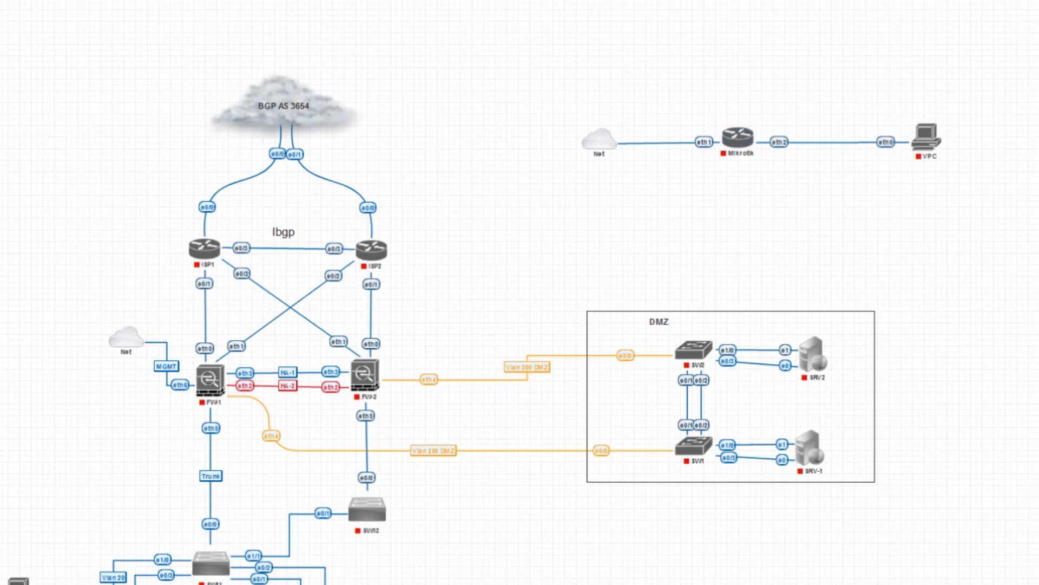
click(728, 124)
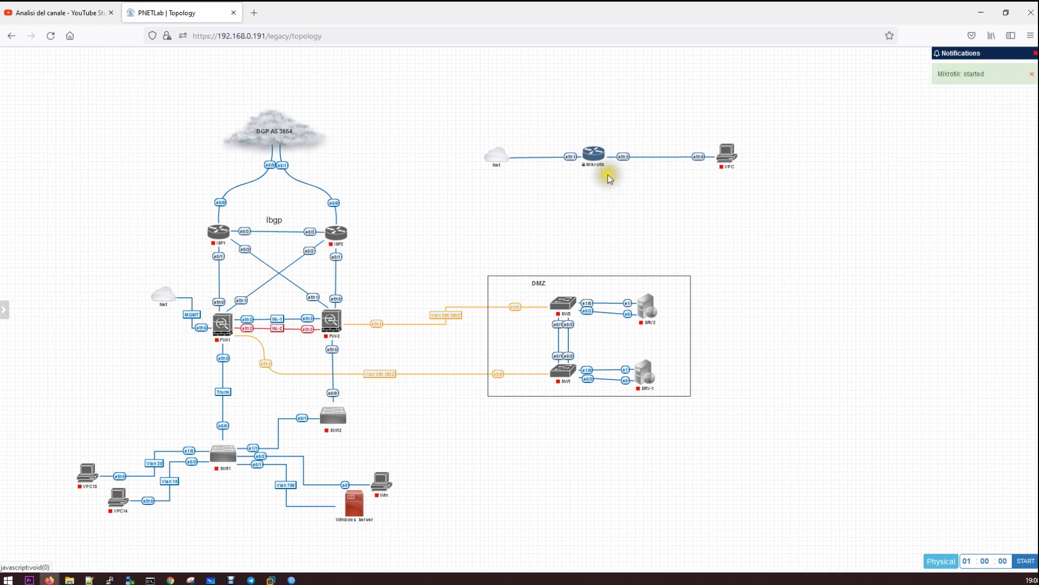
Open the Mikrotik console at its MikroTik 6.48.1 login prompt and move it aside
click(587, 142)
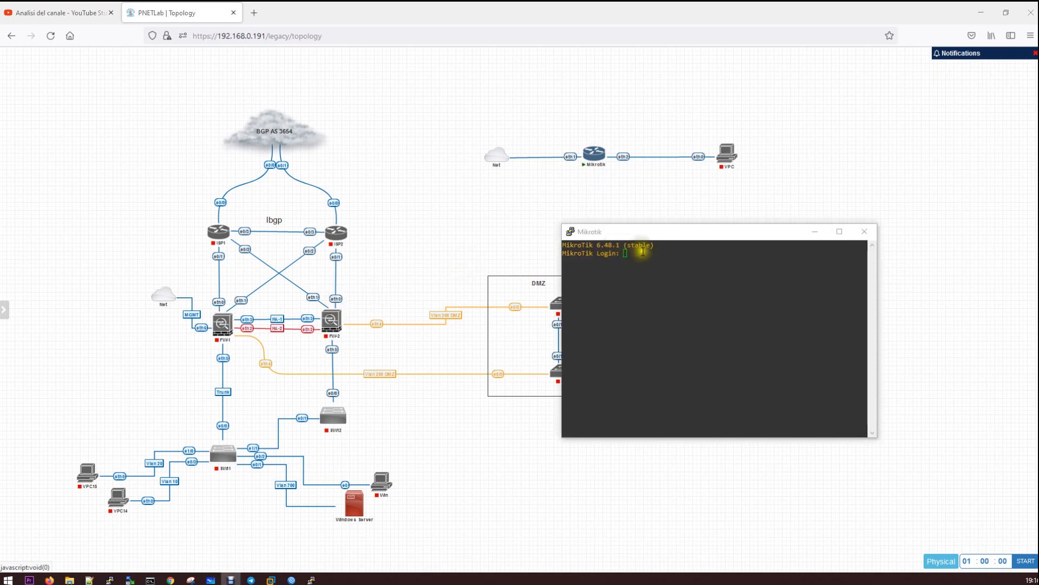
click(649, 233)
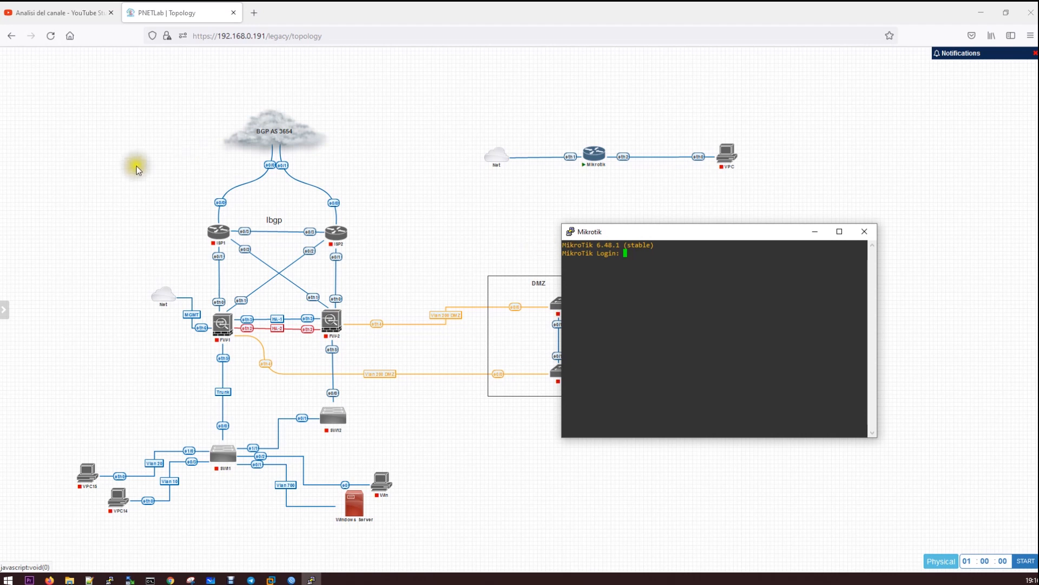
mouse_move(6, 316)
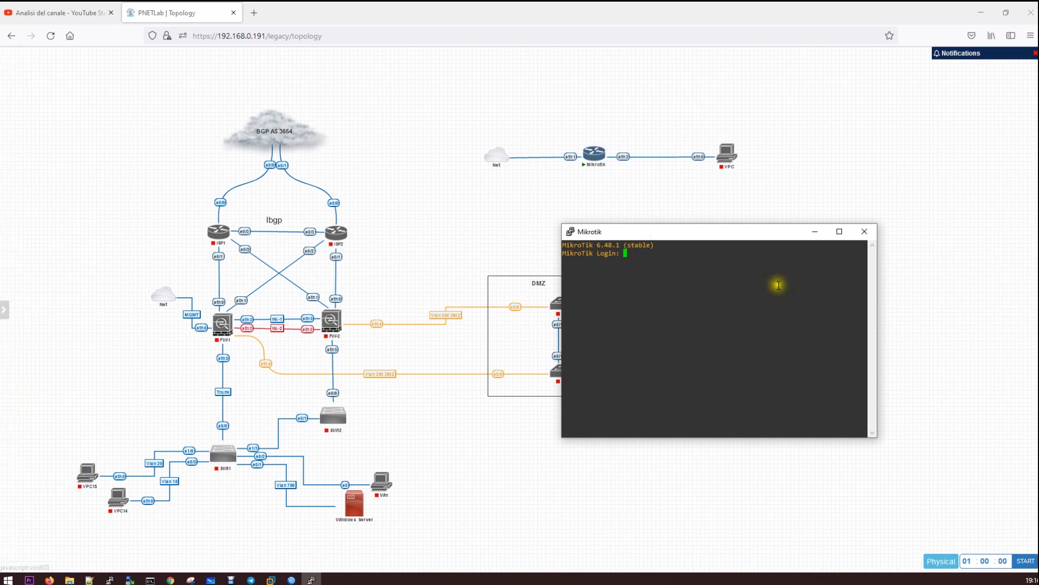
drag(708, 233, 597, 224)
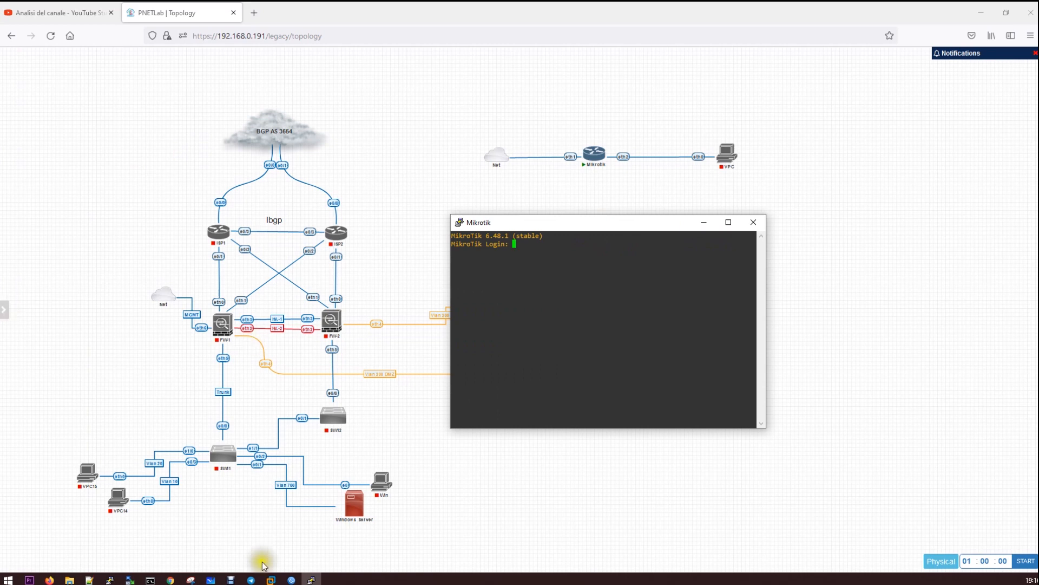
click(292, 580)
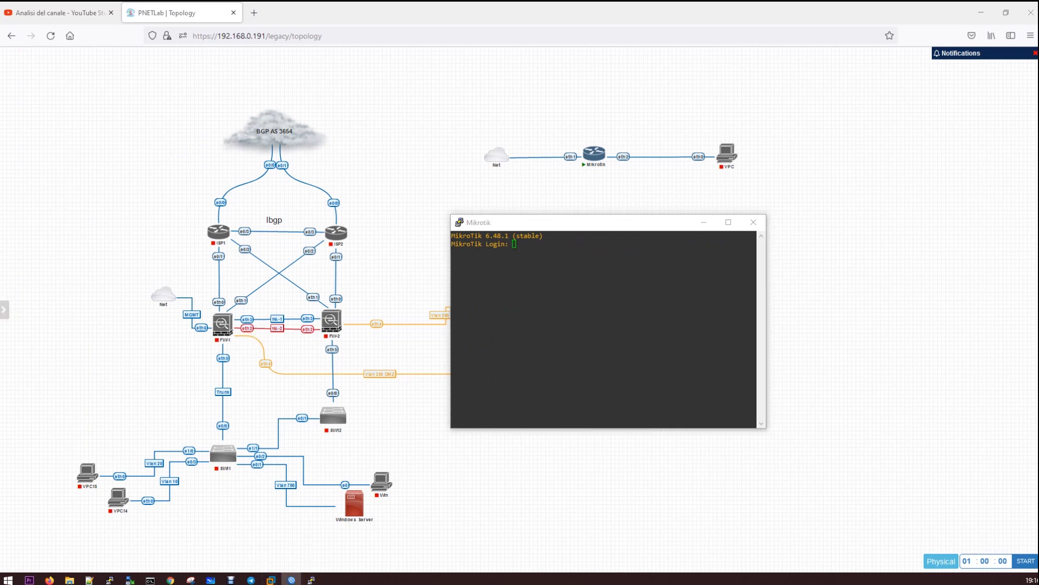
Connect WinBox to the discovered router at 192.168.0.138
drag(109, 121, 143, 116)
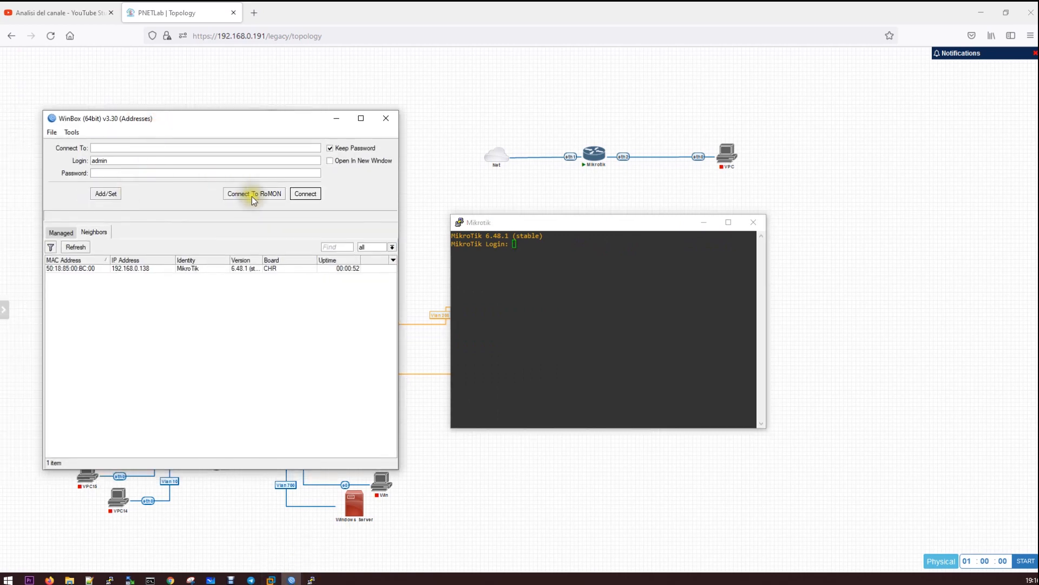
click(147, 269)
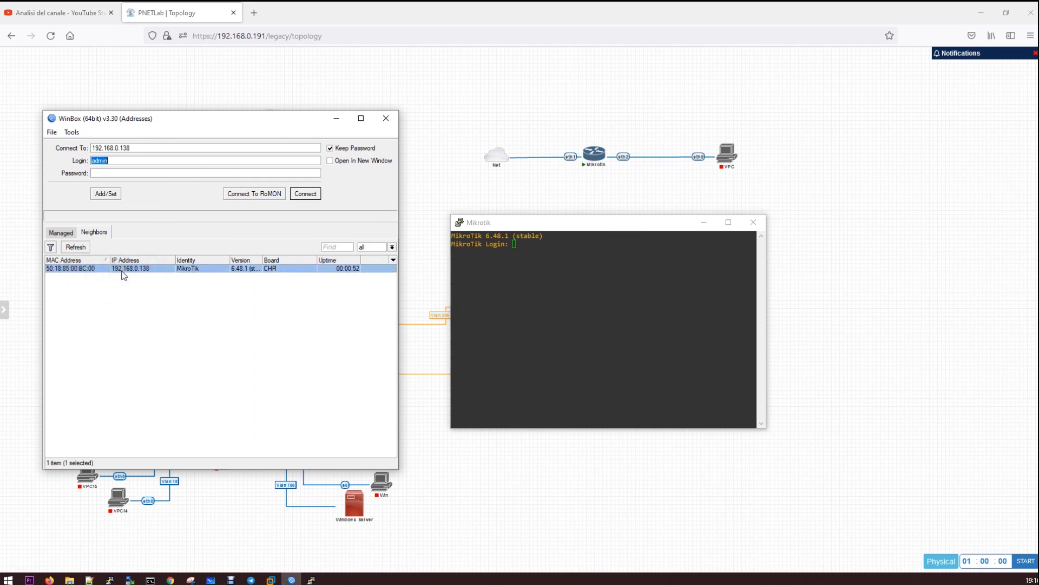
click(308, 194)
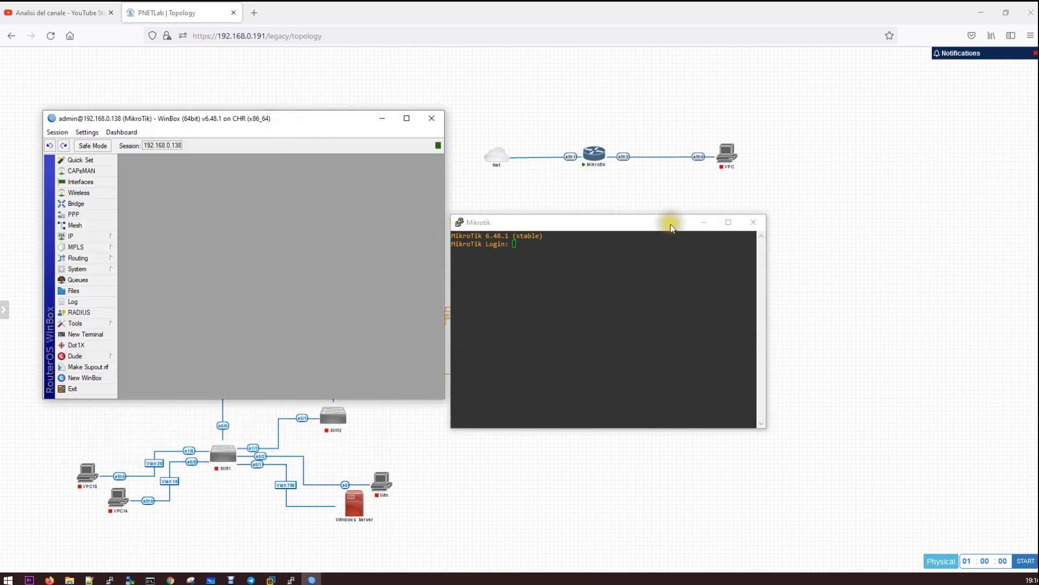
Enlarge the router session window and show the Interface List with ether1–ether4
click(703, 222)
drag(274, 125, 404, 76)
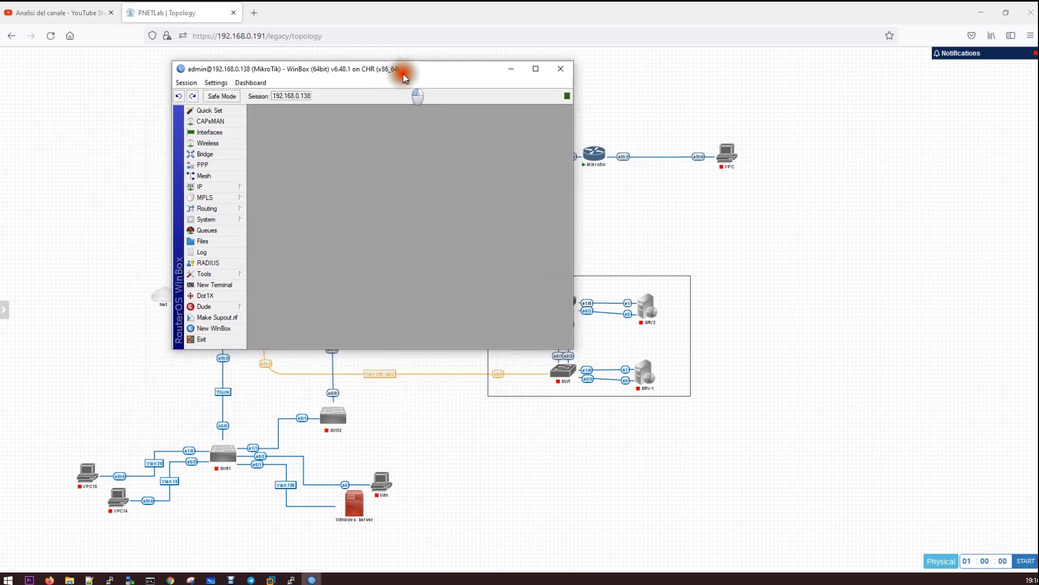
drag(573, 349, 898, 473)
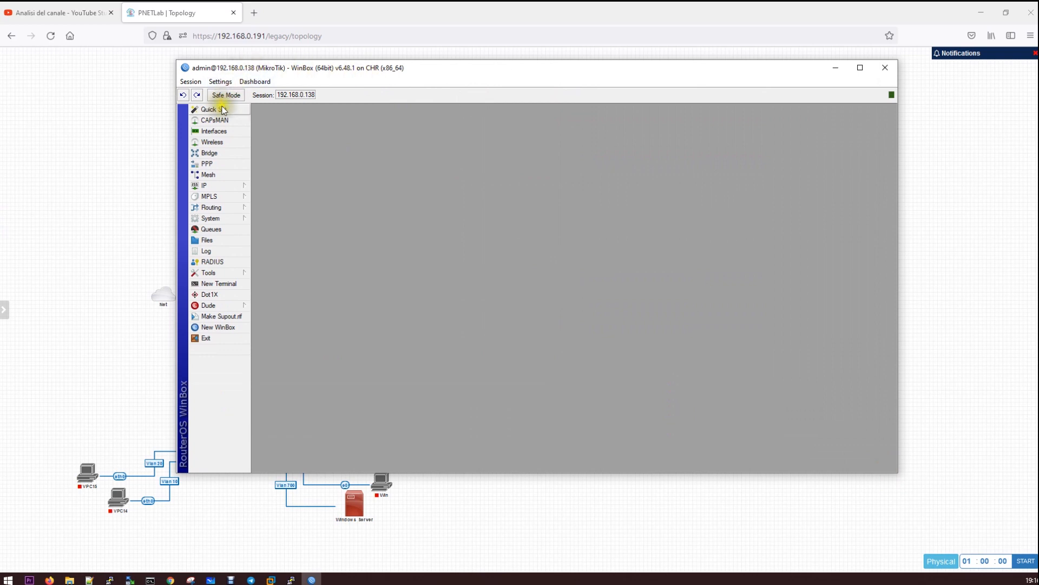
click(227, 136)
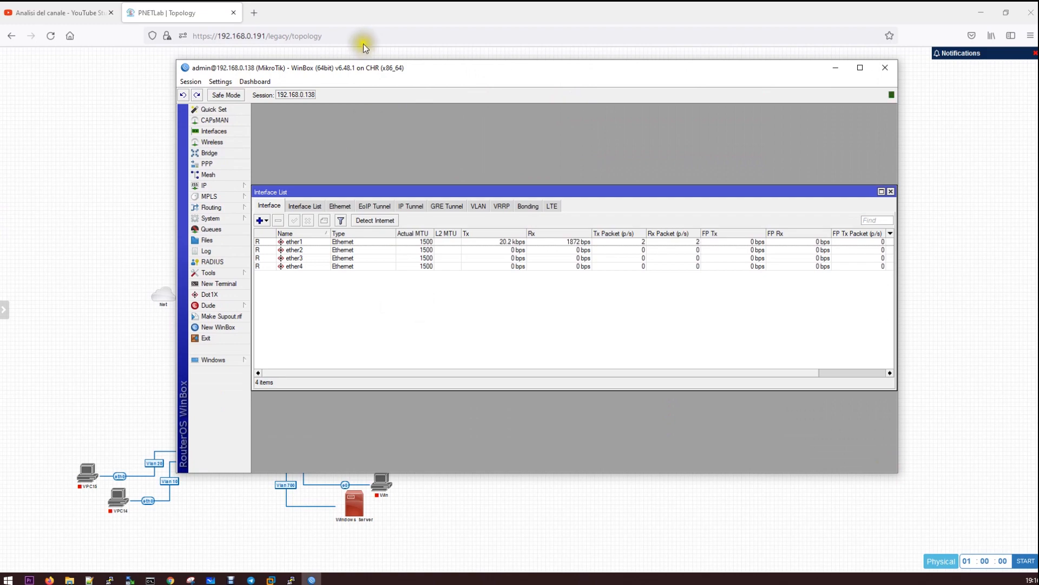
Review ether1's Ethernet settings, link status and live traffic, then show the IP menu
drag(392, 67, 410, 95)
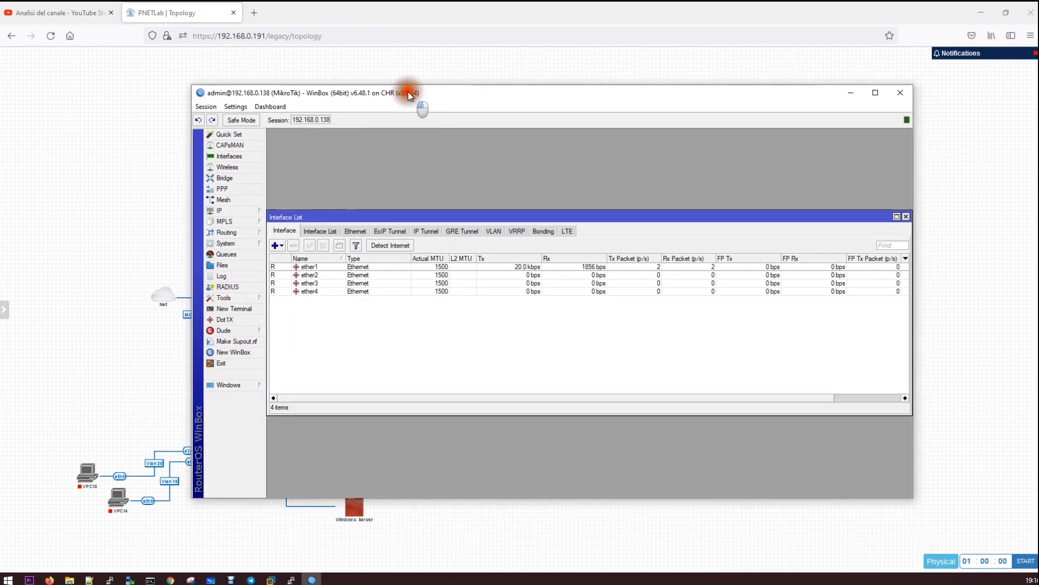
double_click(329, 267)
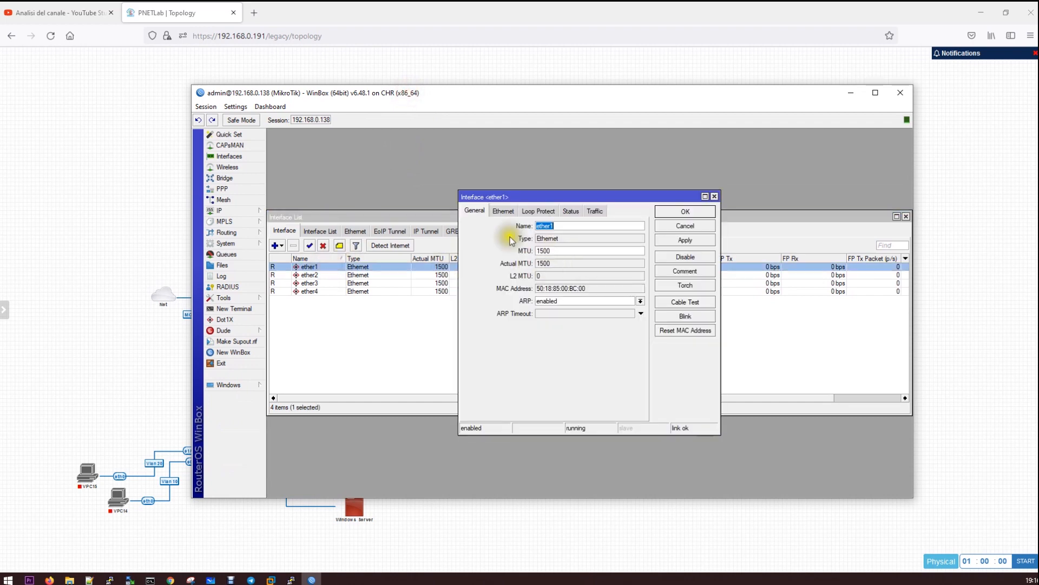
click(503, 211)
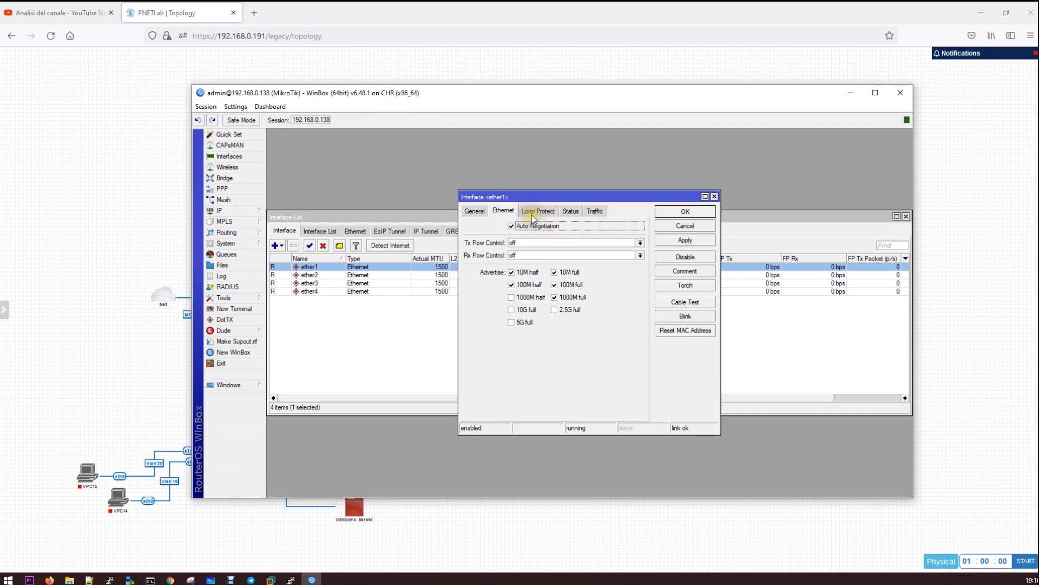
click(575, 211)
click(593, 211)
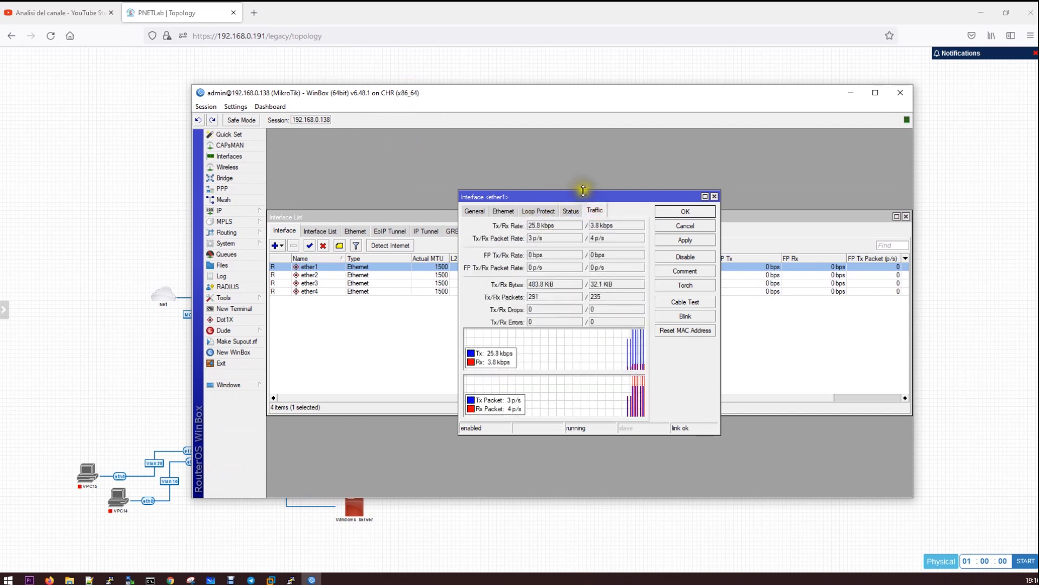
click(715, 196)
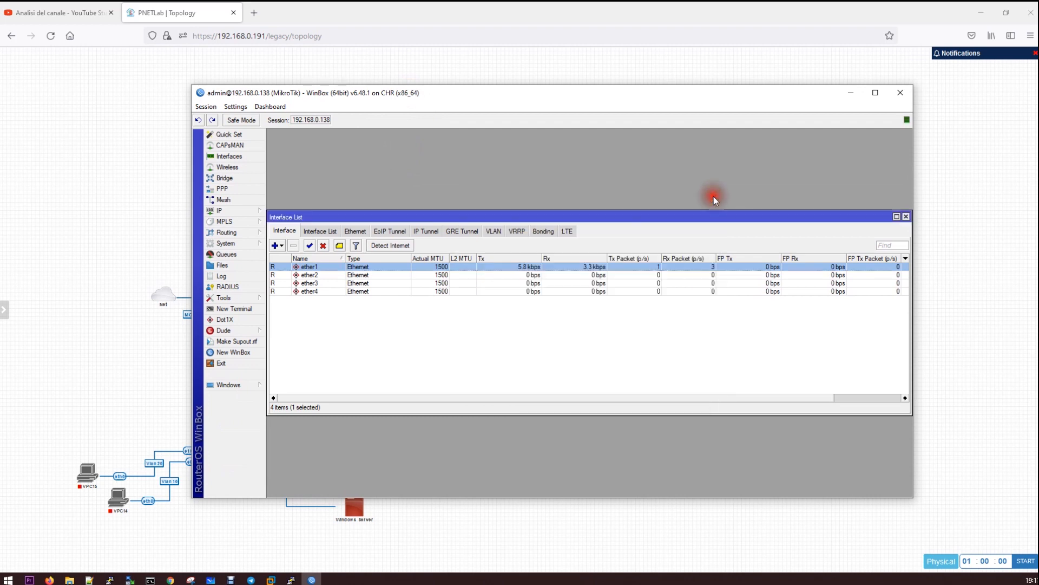
click(261, 211)
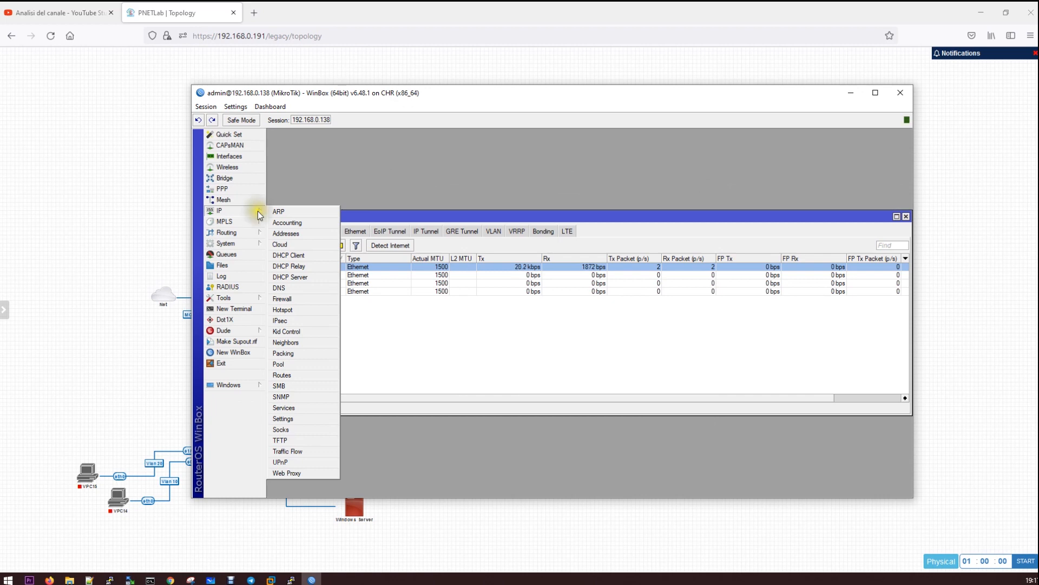
In Quick Set, enter gateway 192.168.0.1 and set address acquisition to Automatic, then close it
click(344, 186)
click(228, 134)
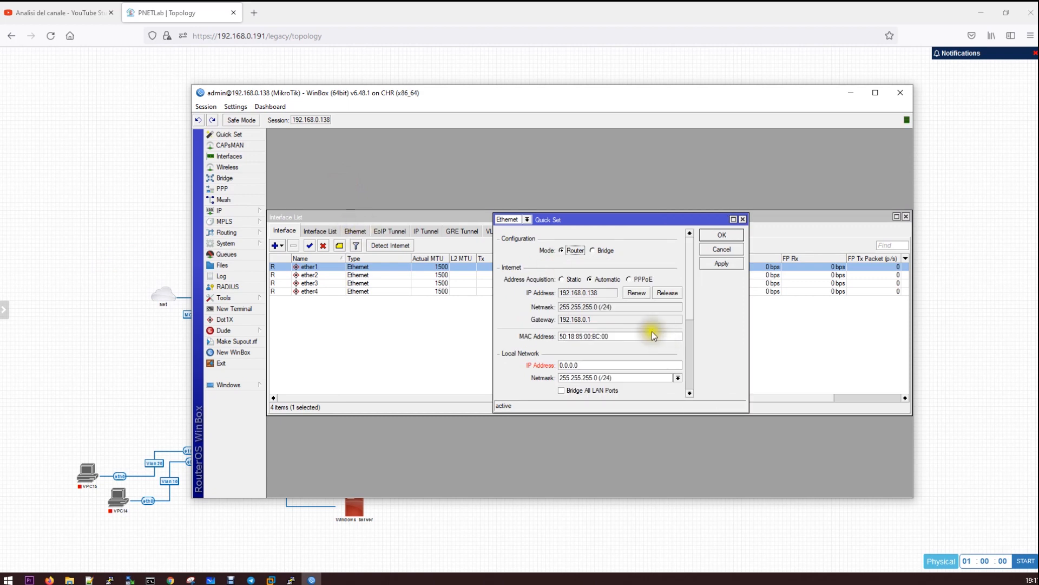
drag(575, 219, 527, 174)
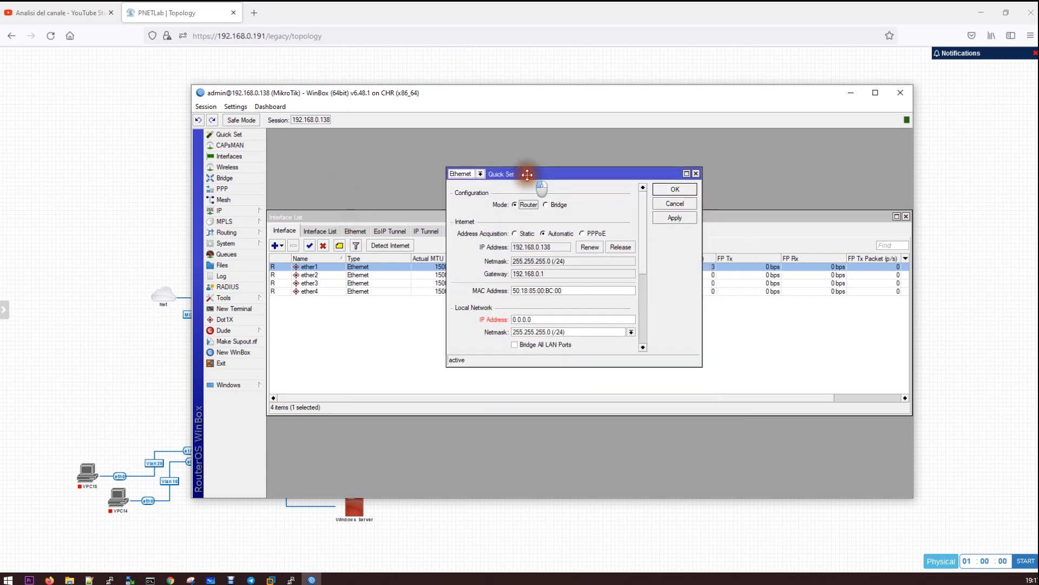
click(521, 234)
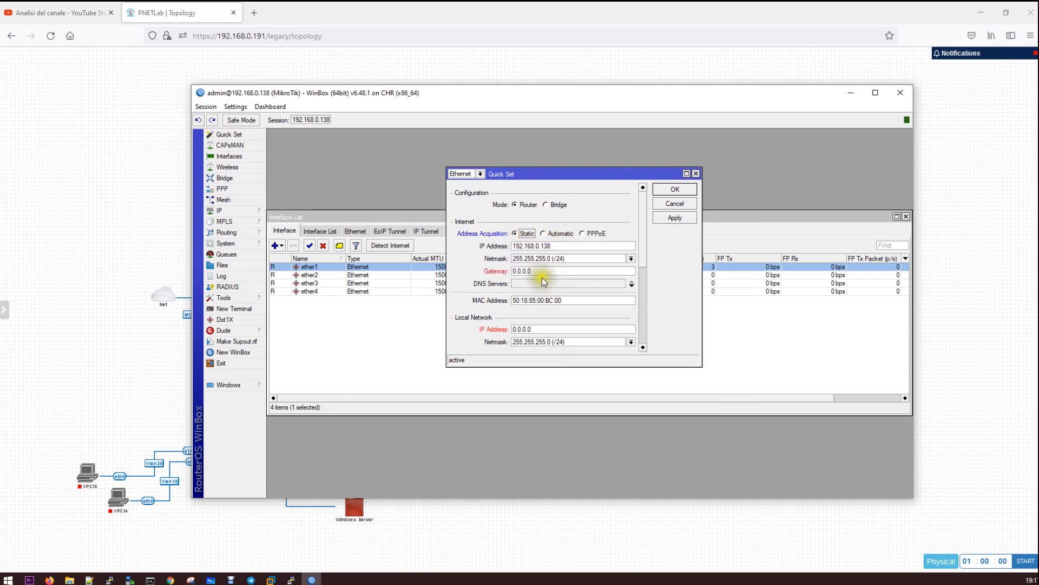
click(528, 271)
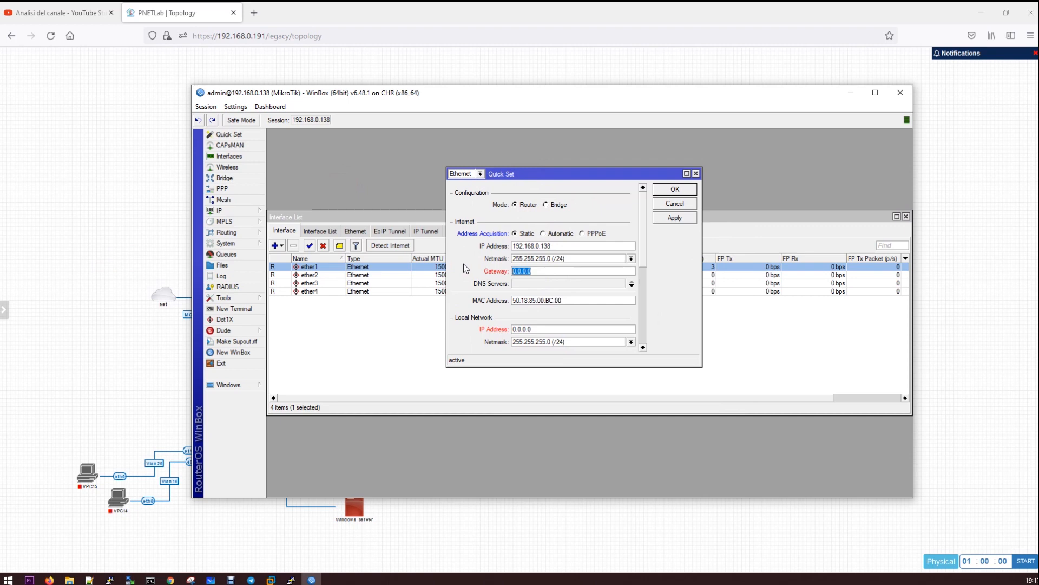
text(192.168.0.1)
scroll(585, 325, down, 1)
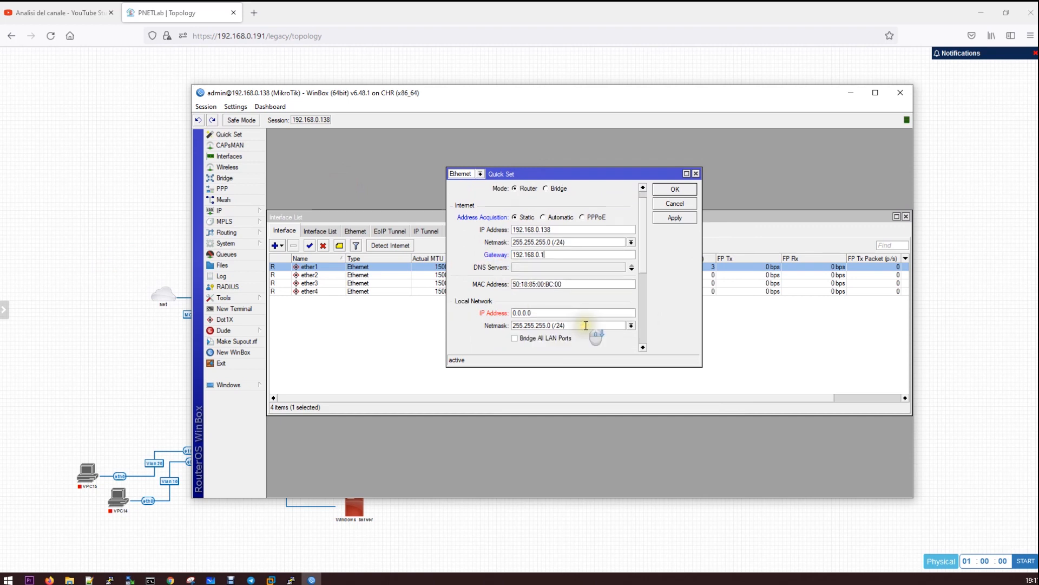
scroll(567, 313, up, 1)
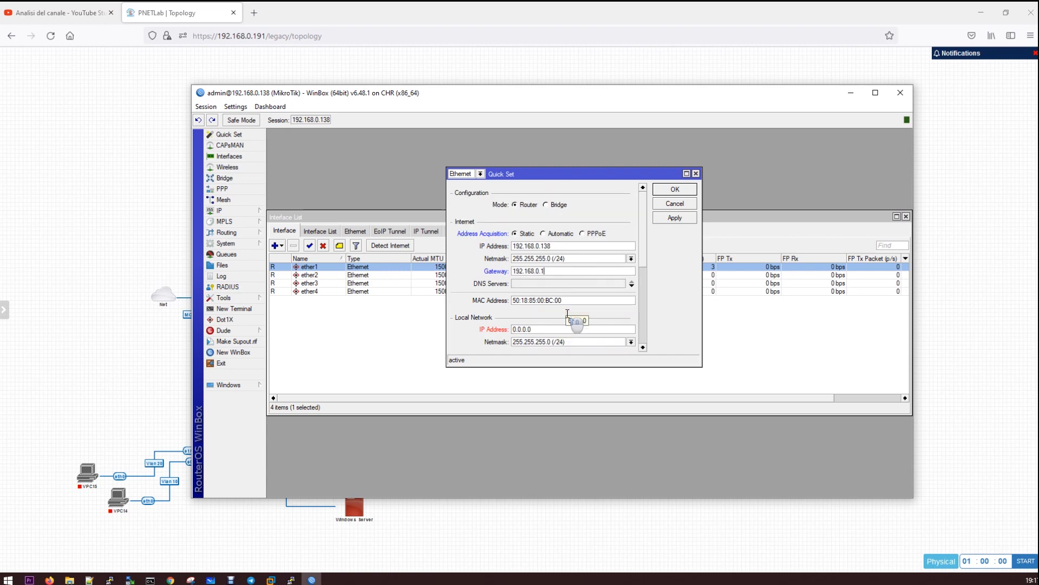
scroll(568, 313, down, 1)
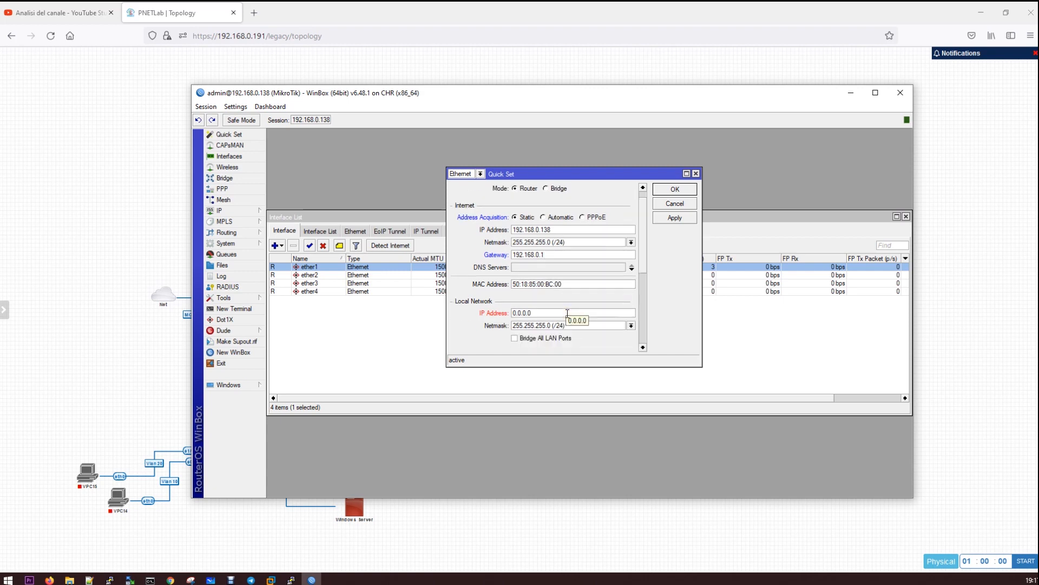
click(542, 218)
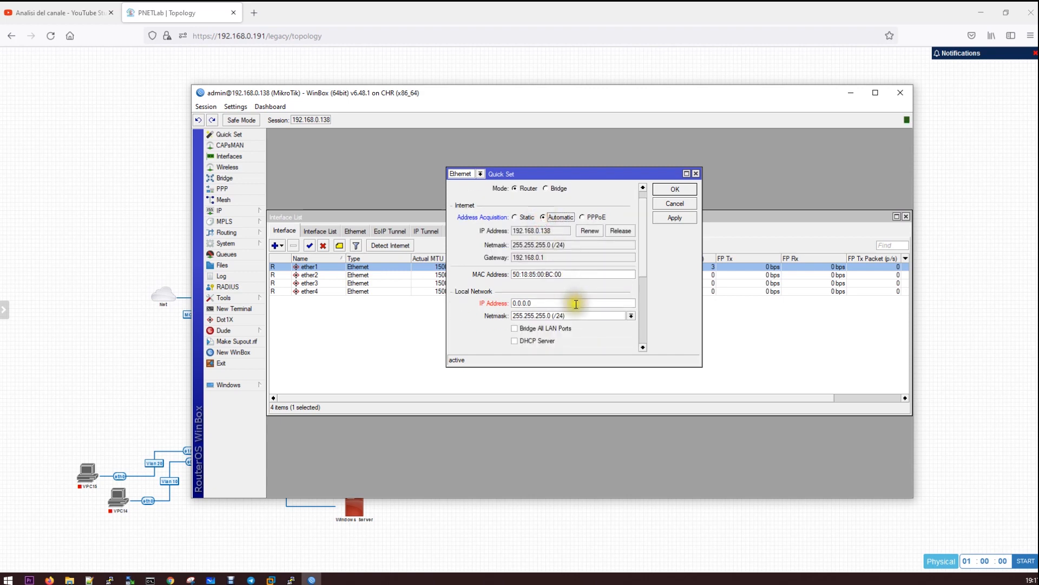
scroll(571, 300, down, 2)
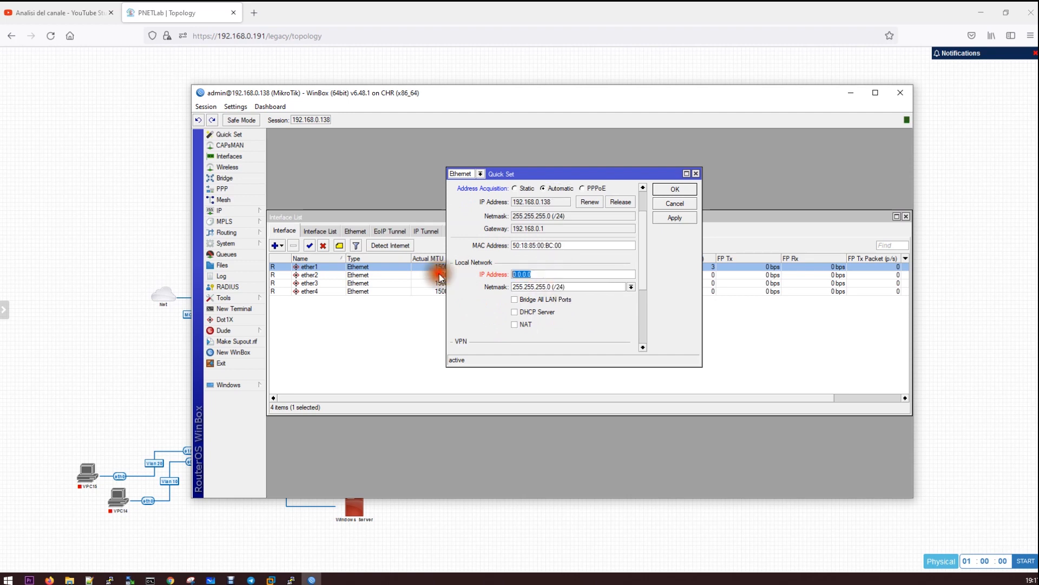
click(675, 203)
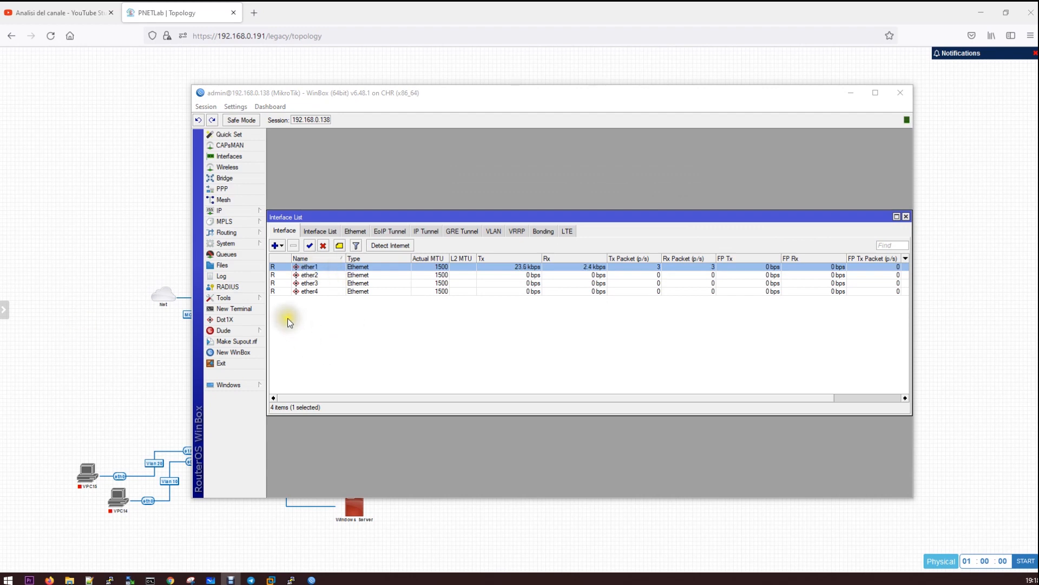
Browse the System, Tools, Dude and Windows menus, ending on the System submenu
click(235, 242)
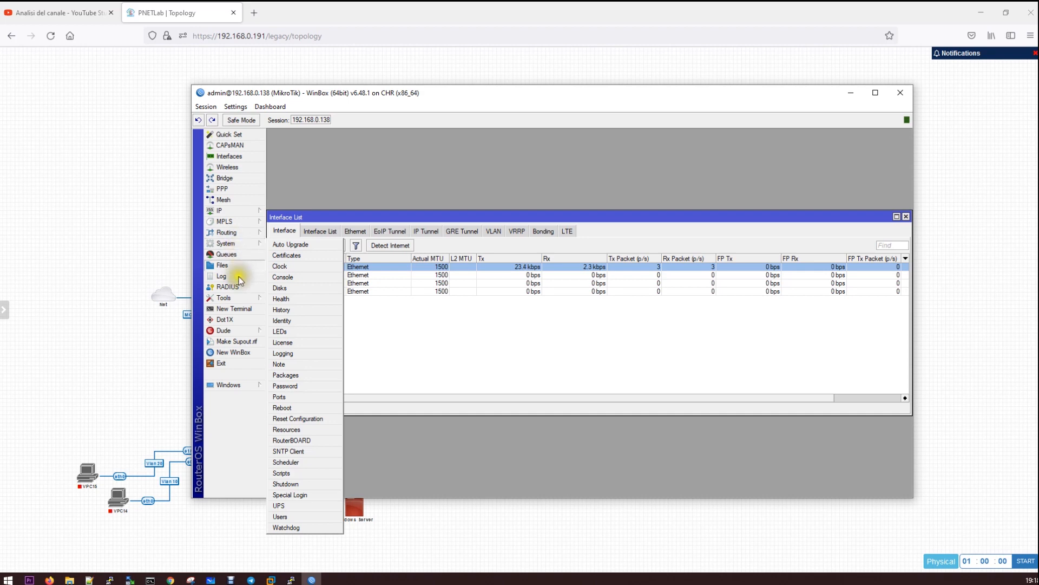
click(243, 298)
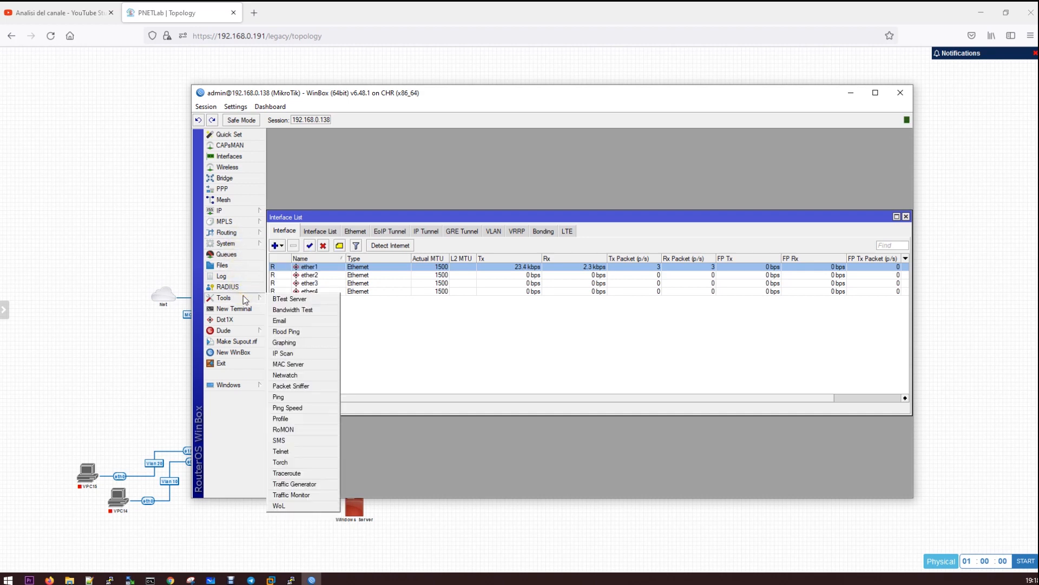
click(245, 331)
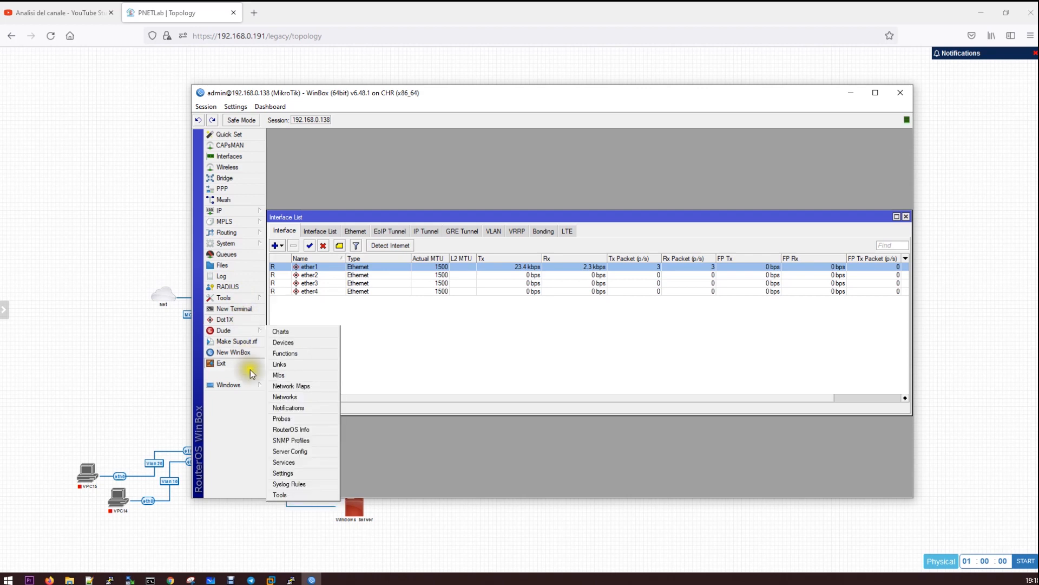
click(253, 387)
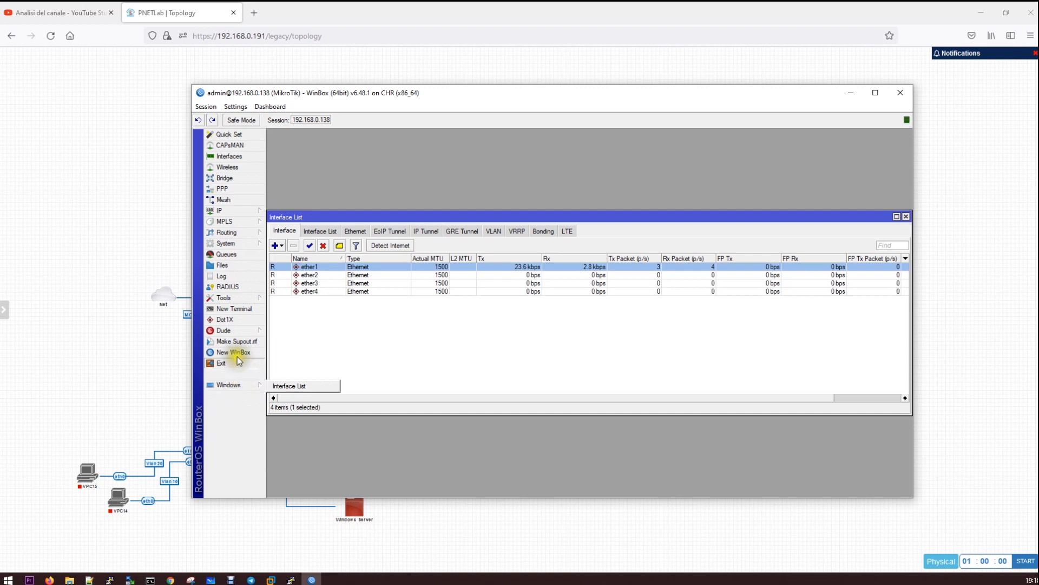
click(234, 331)
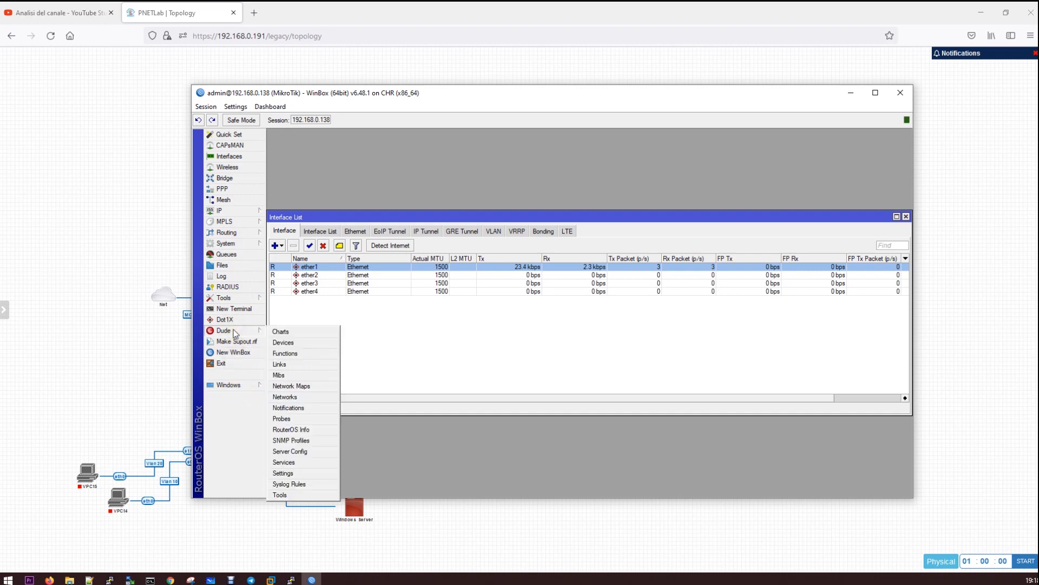
click(233, 301)
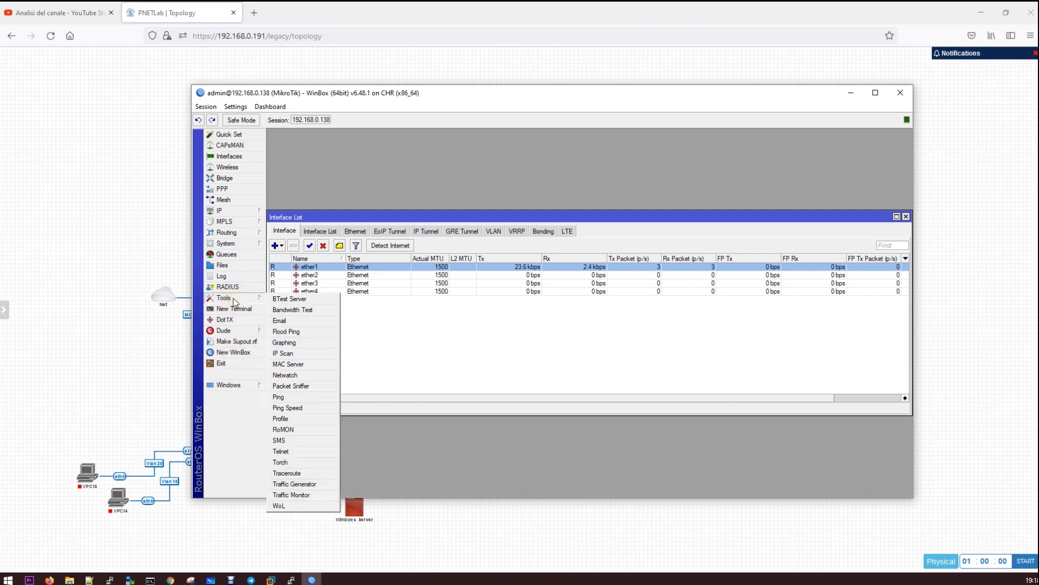
click(236, 243)
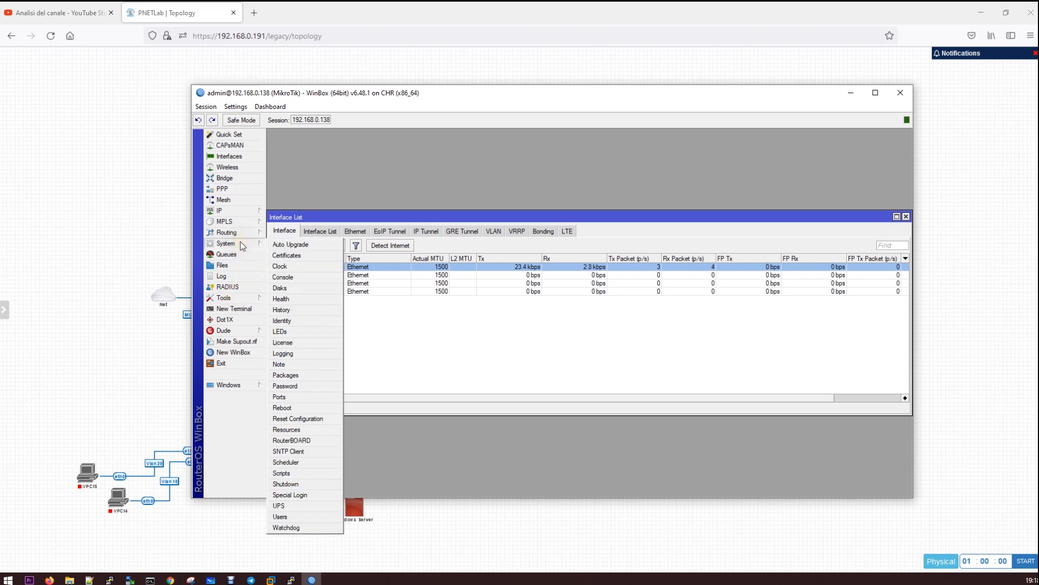
click(315, 246)
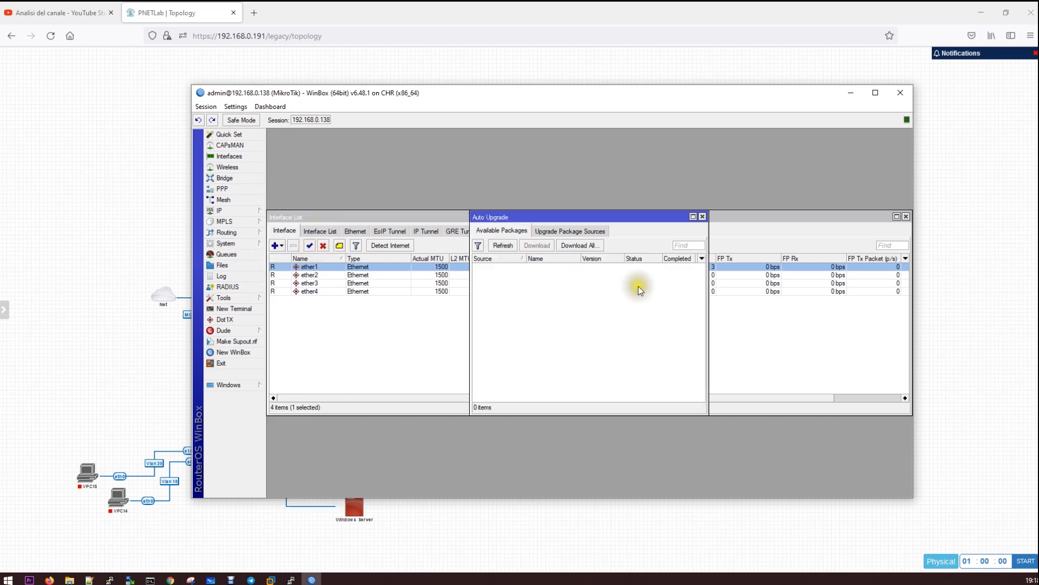
click(503, 245)
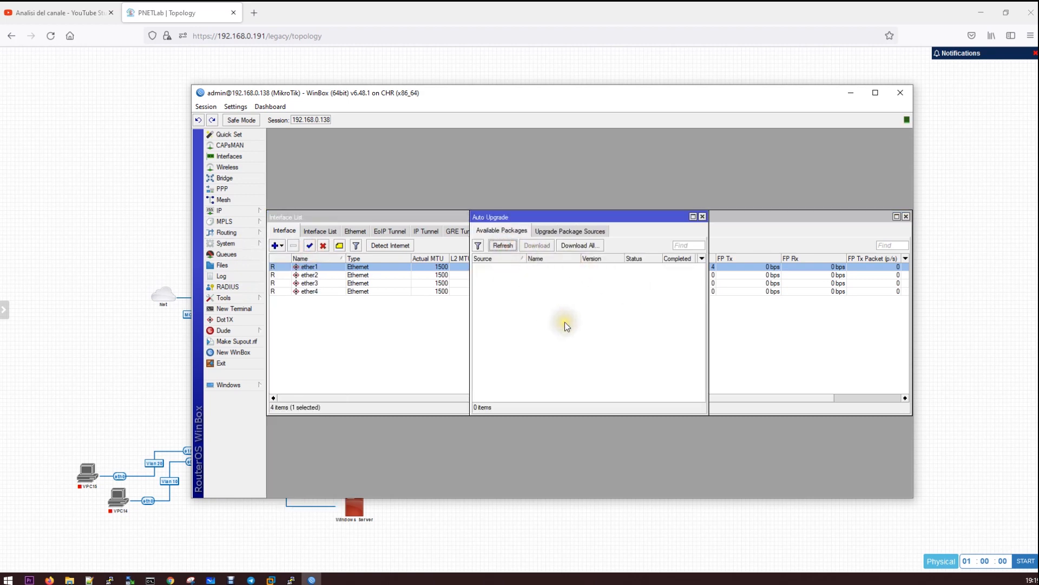
drag(605, 211, 432, 204)
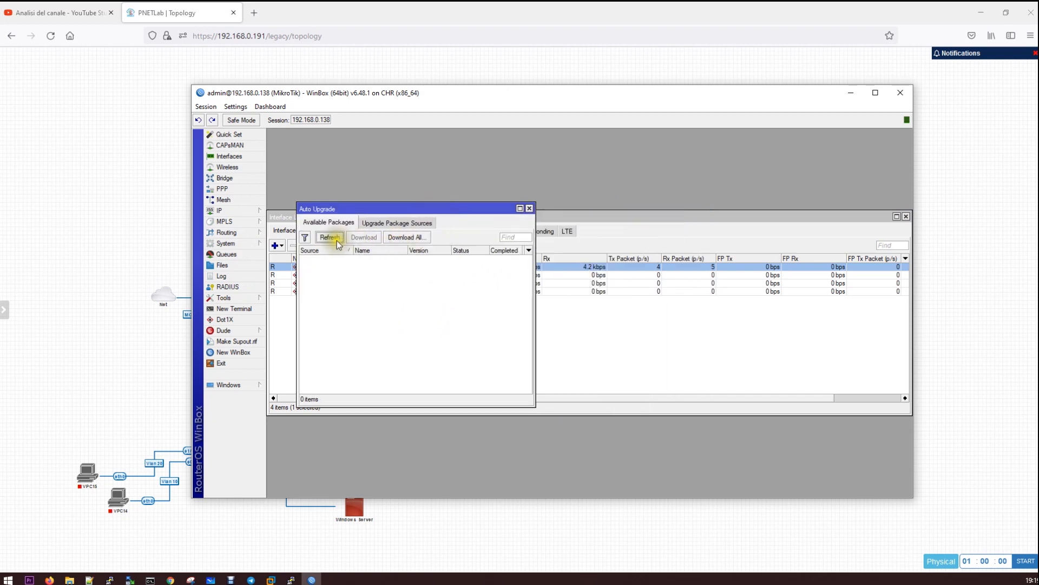
click(390, 223)
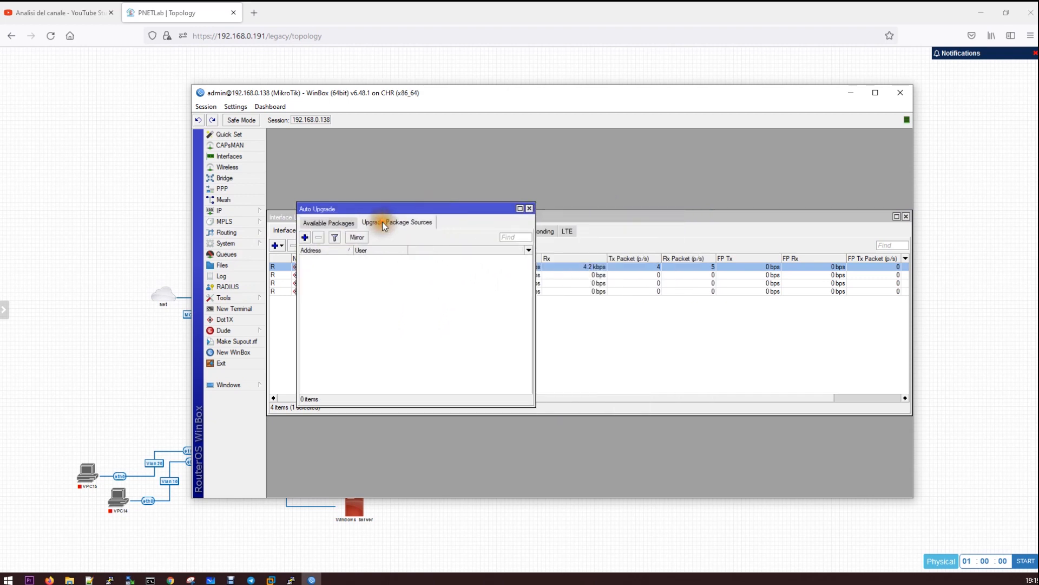
click(342, 224)
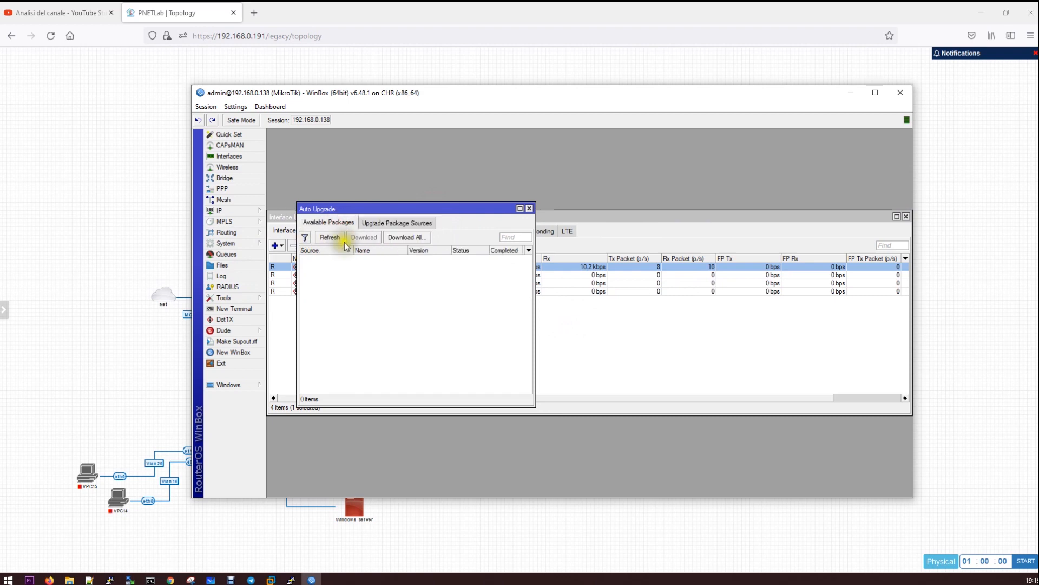
click(416, 238)
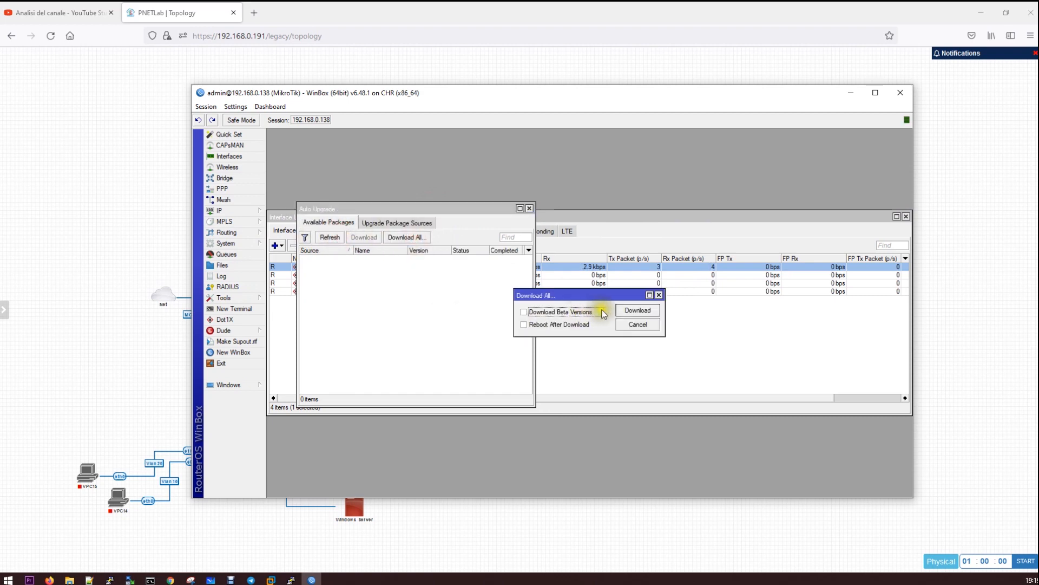
click(636, 310)
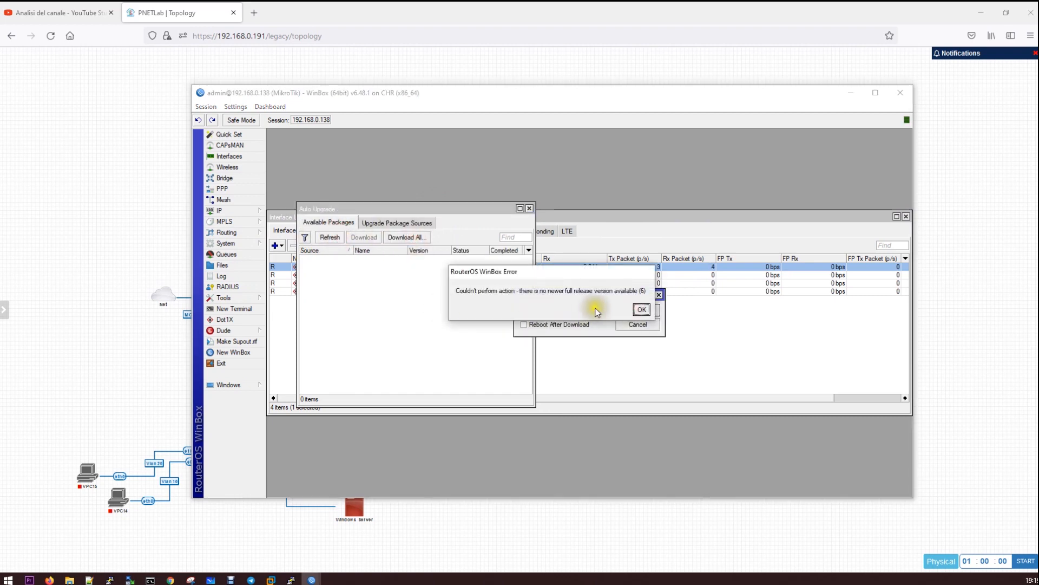
click(641, 309)
click(653, 324)
click(529, 208)
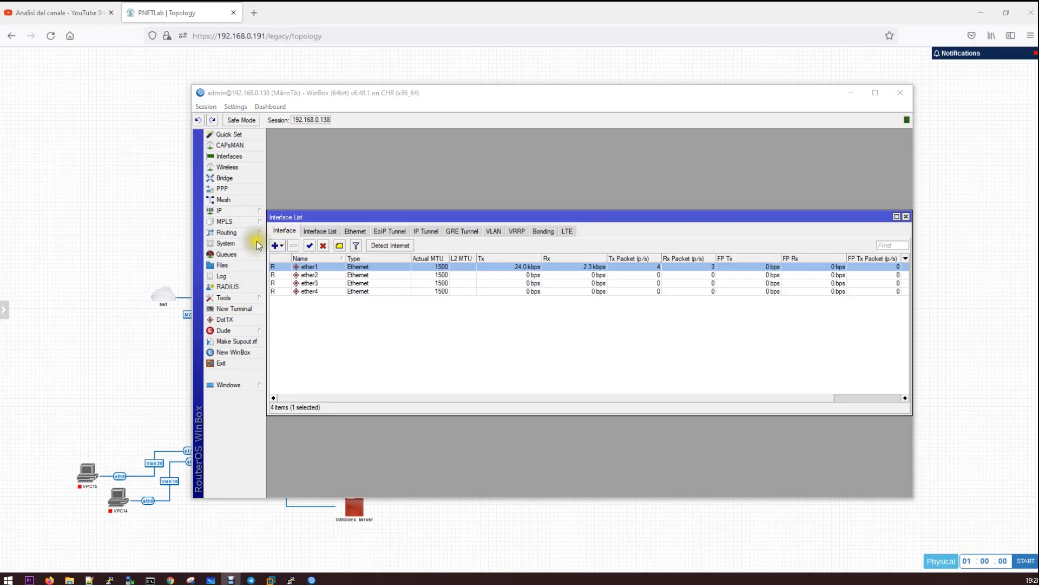
Check for updates on the long-term channel and Download&Install RouterOS 6.47.10
click(235, 244)
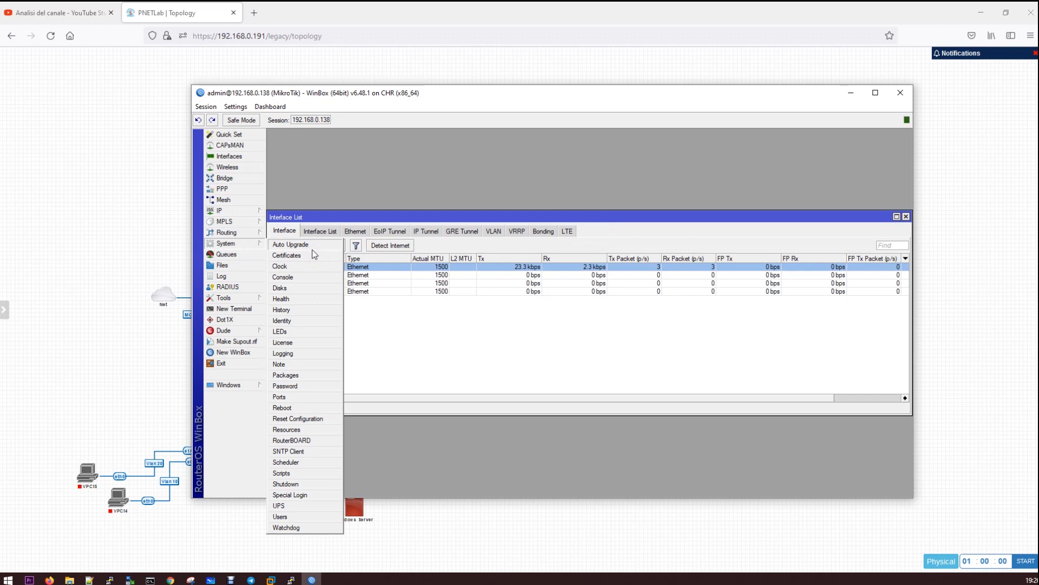
click(305, 374)
click(457, 238)
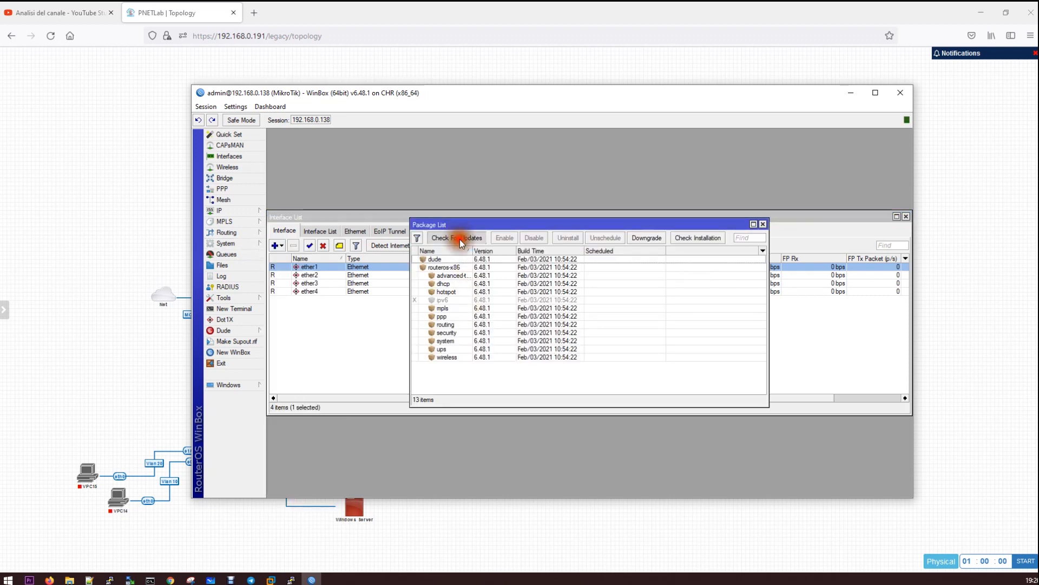
click(601, 204)
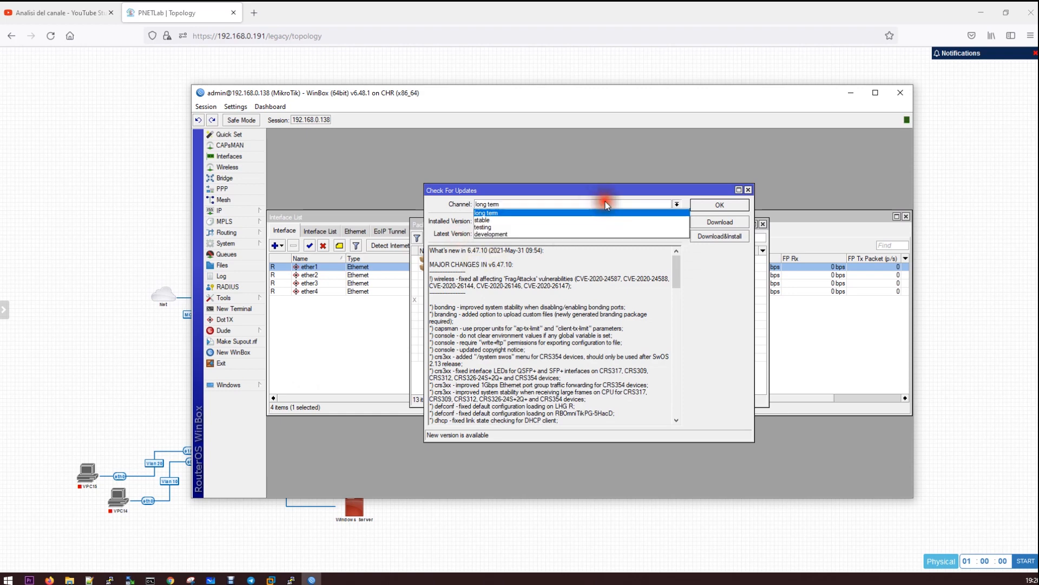
click(575, 213)
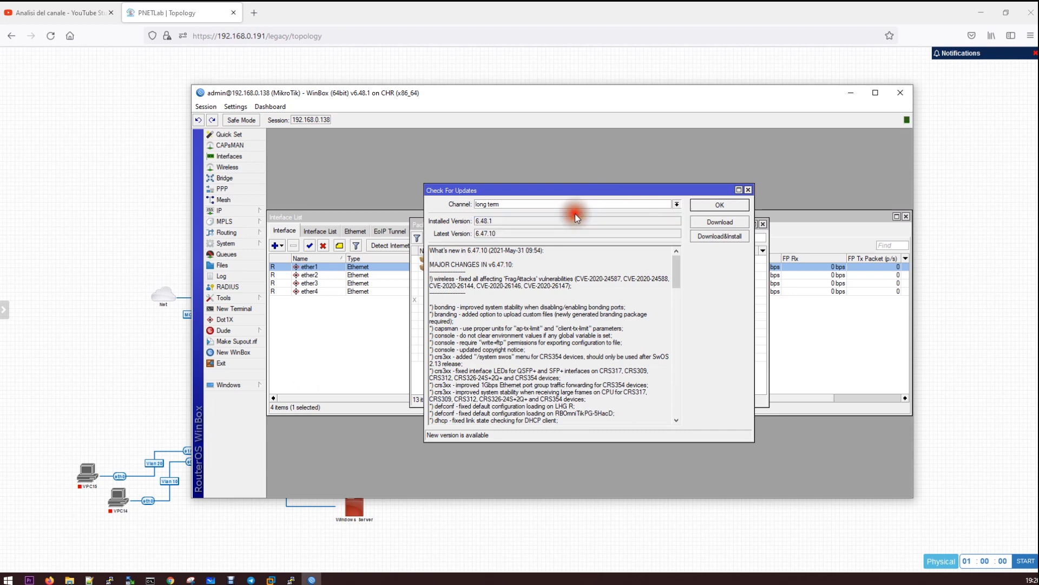
click(717, 238)
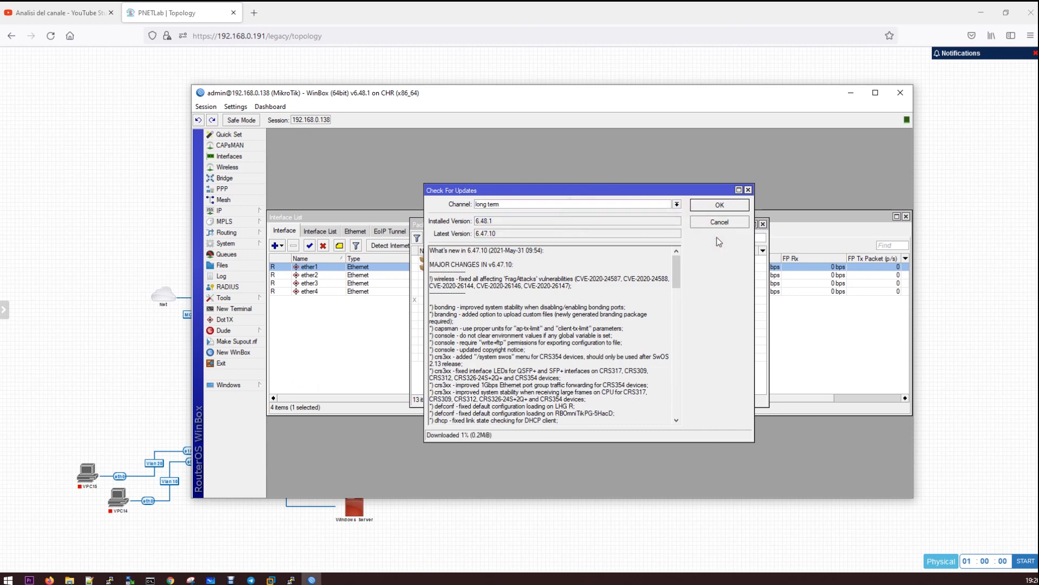
Close the package list and reposition the update dialog while the router reboots
click(578, 191)
drag(578, 191, 499, 176)
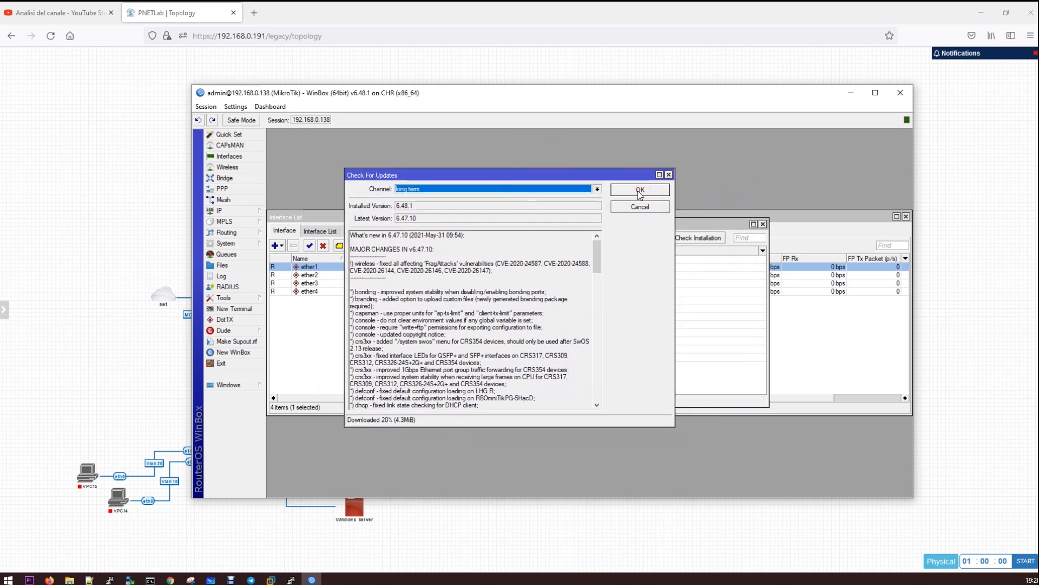
click(762, 224)
drag(561, 174, 553, 291)
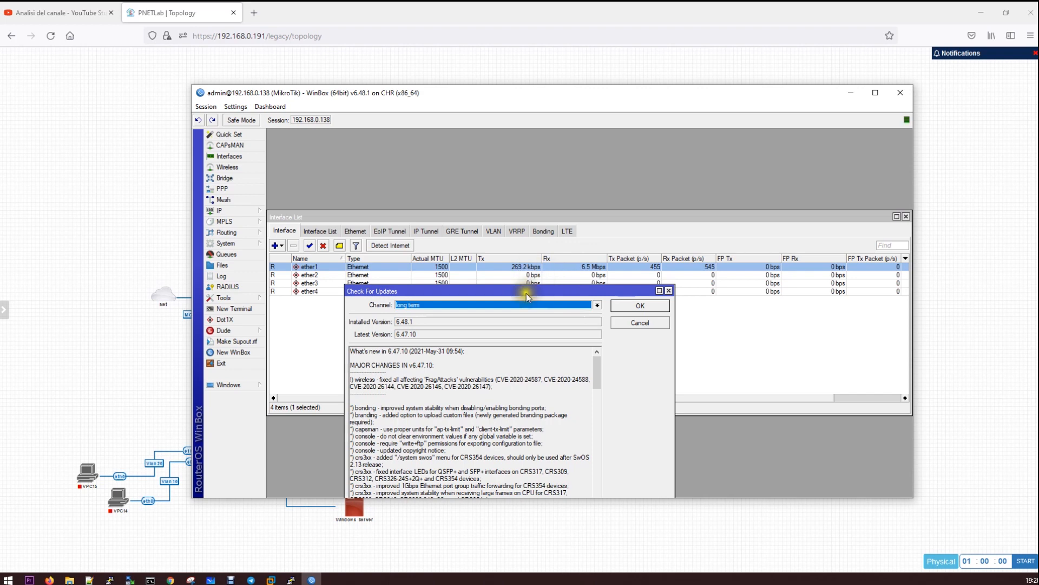
drag(526, 295, 547, 163)
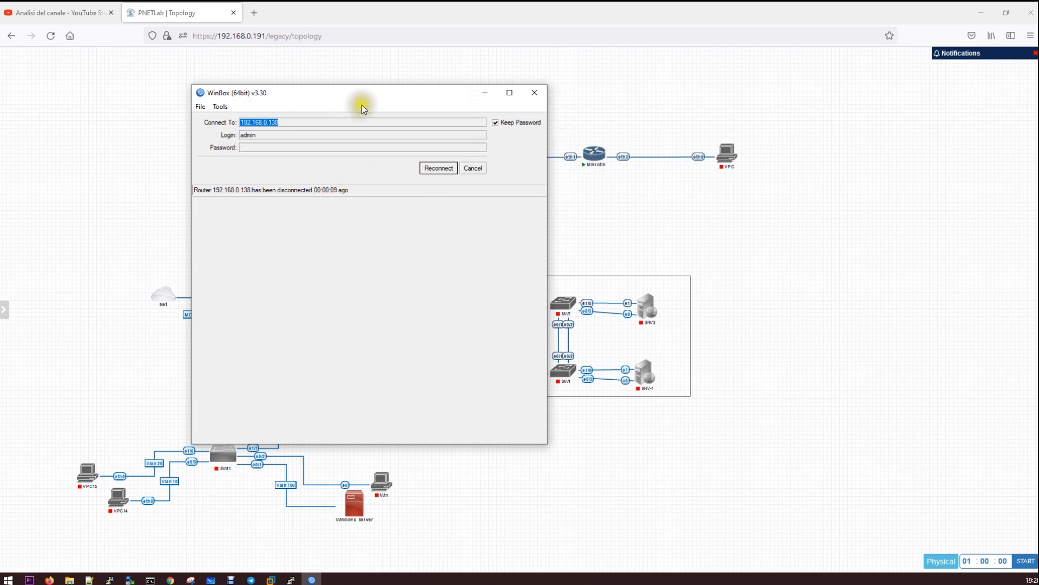
Rearrange the login and Mikrotik console windows and enlarge the reconnected router session
drag(372, 97, 319, 97)
drag(251, 96, 0, 96)
click(595, 155)
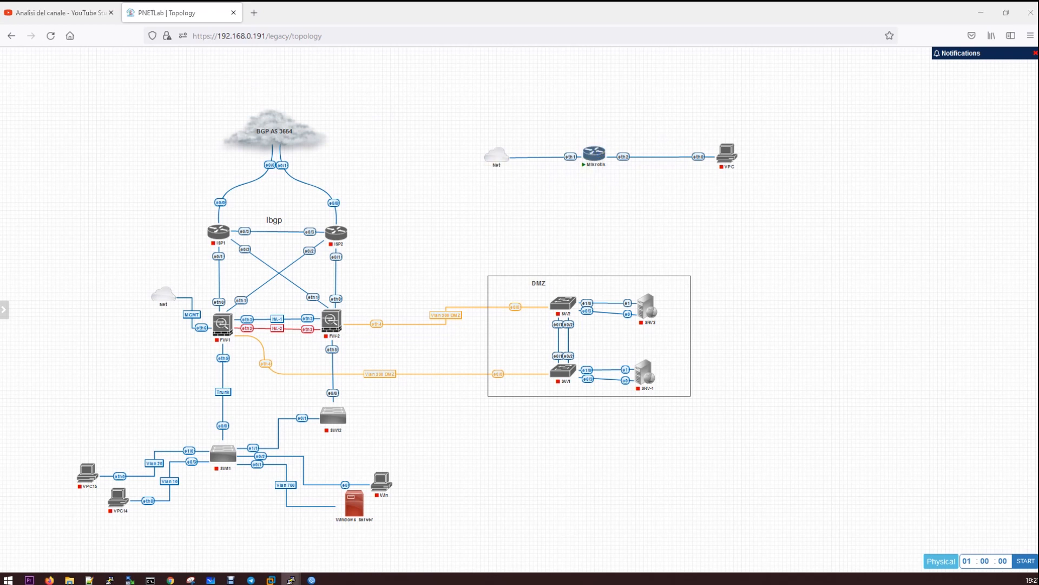
drag(670, 179, 828, 208)
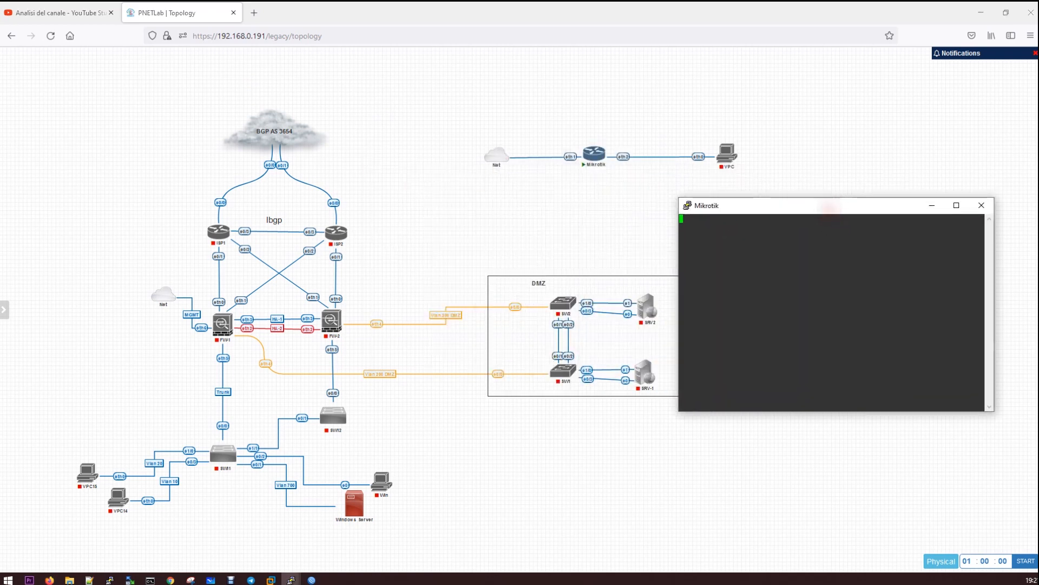
drag(0, 82, 329, 148)
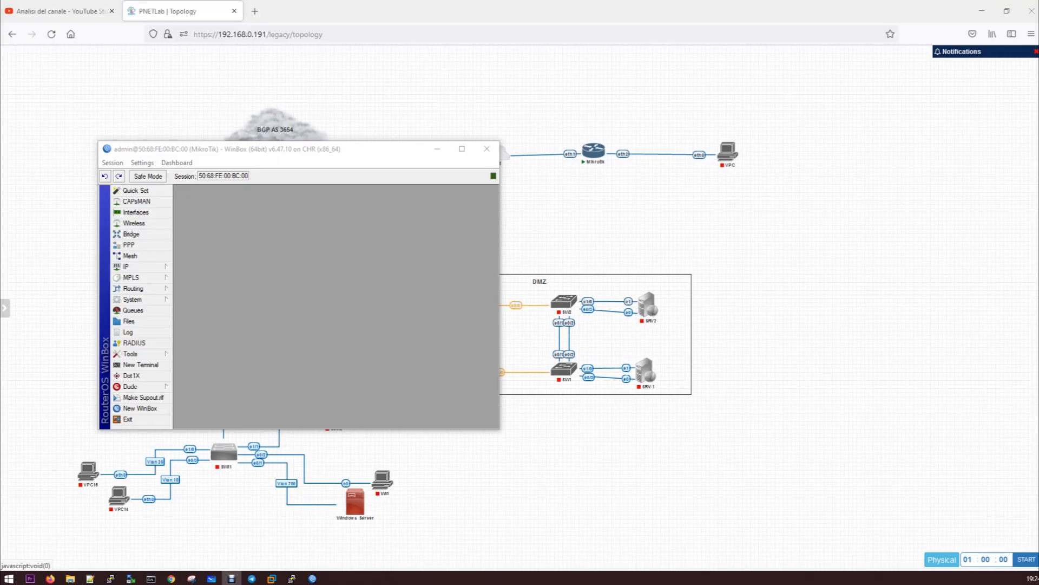
drag(293, 150, 276, 79)
drag(483, 354, 729, 498)
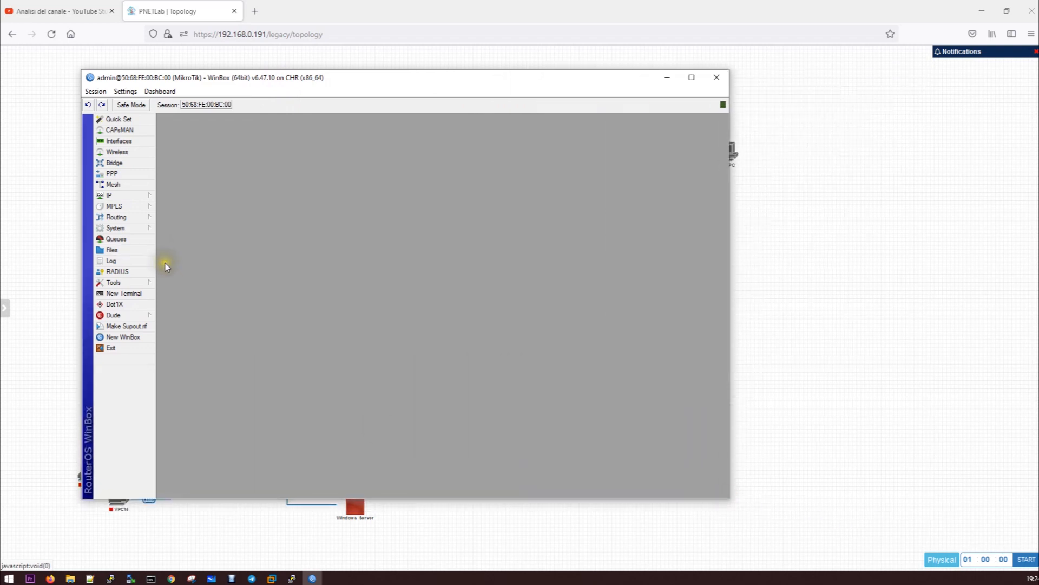
drag(314, 72, 349, 70)
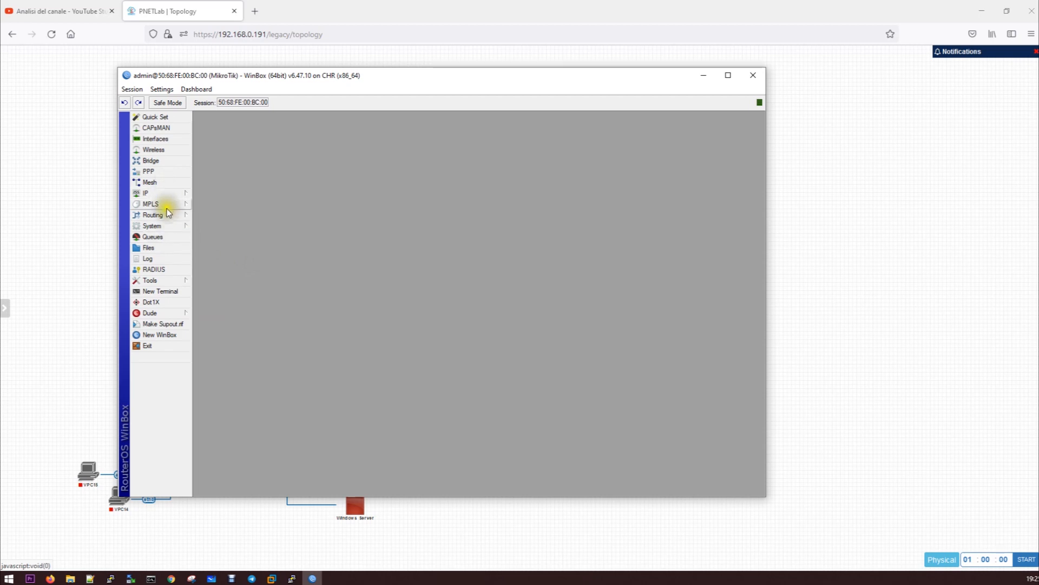
Open the router's User List from System > Users
click(163, 225)
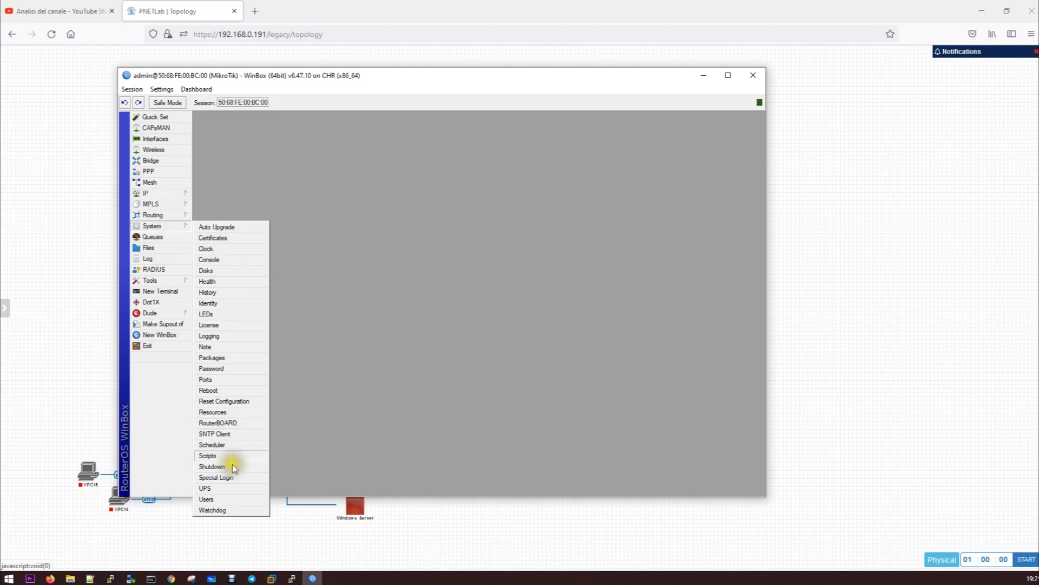
click(223, 499)
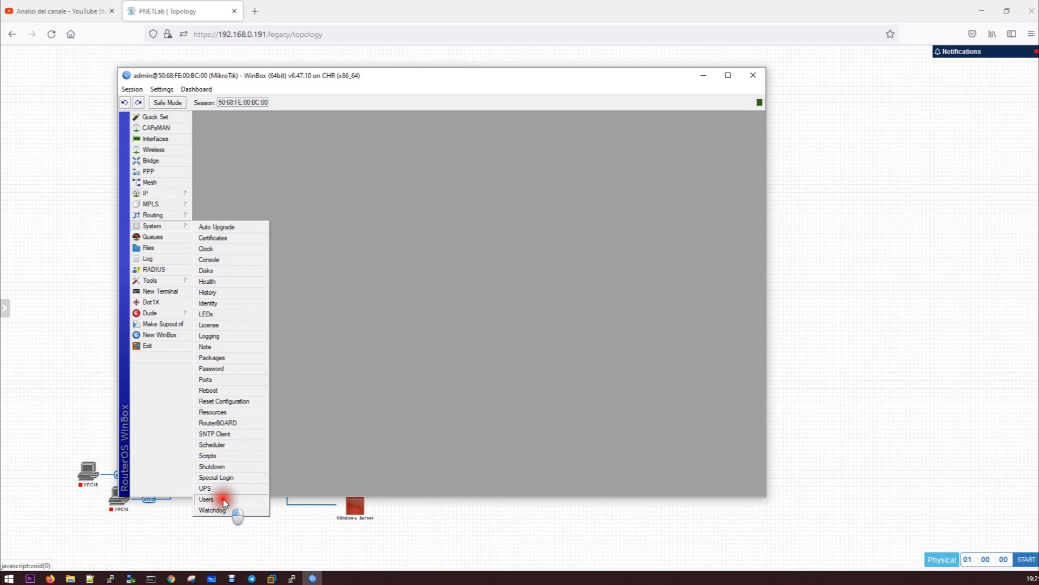
drag(390, 207, 328, 158)
Open the admin user's properties and close them without changing the password
click(290, 215)
double_click(298, 218)
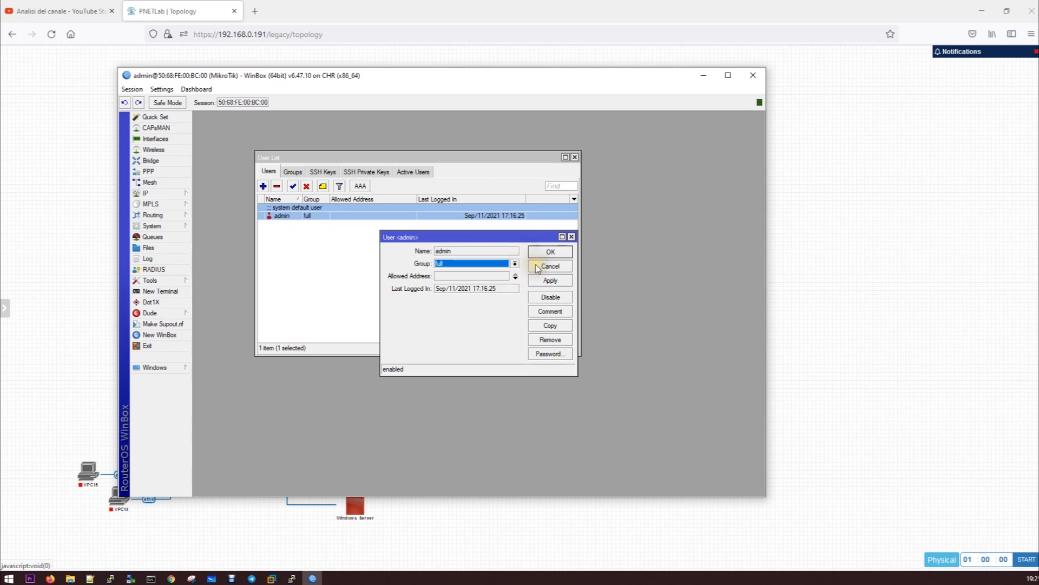
click(554, 356)
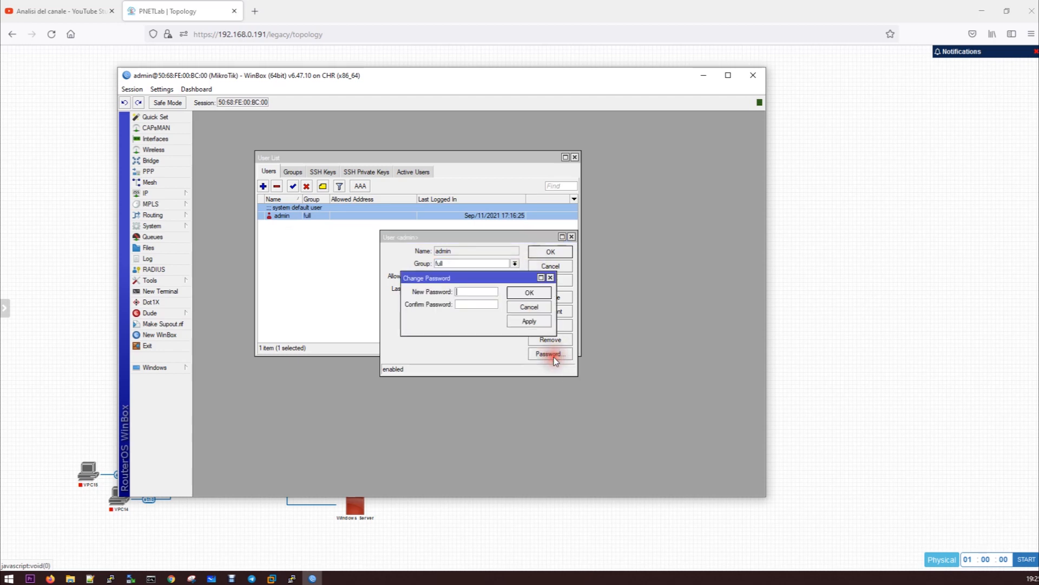
click(529, 306)
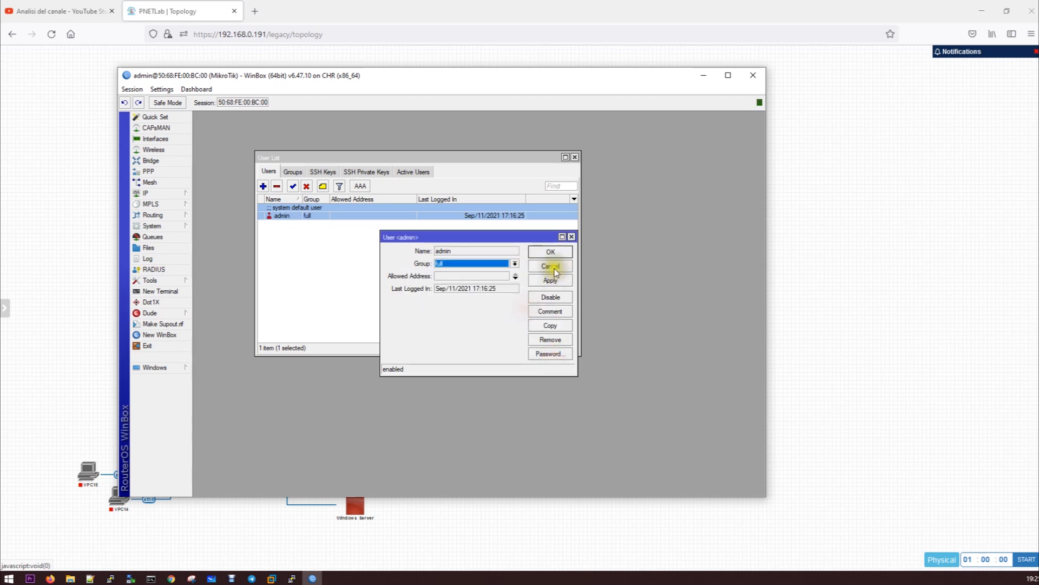
click(548, 275)
click(548, 274)
Add a new router user in the full group with a password and save it
click(263, 187)
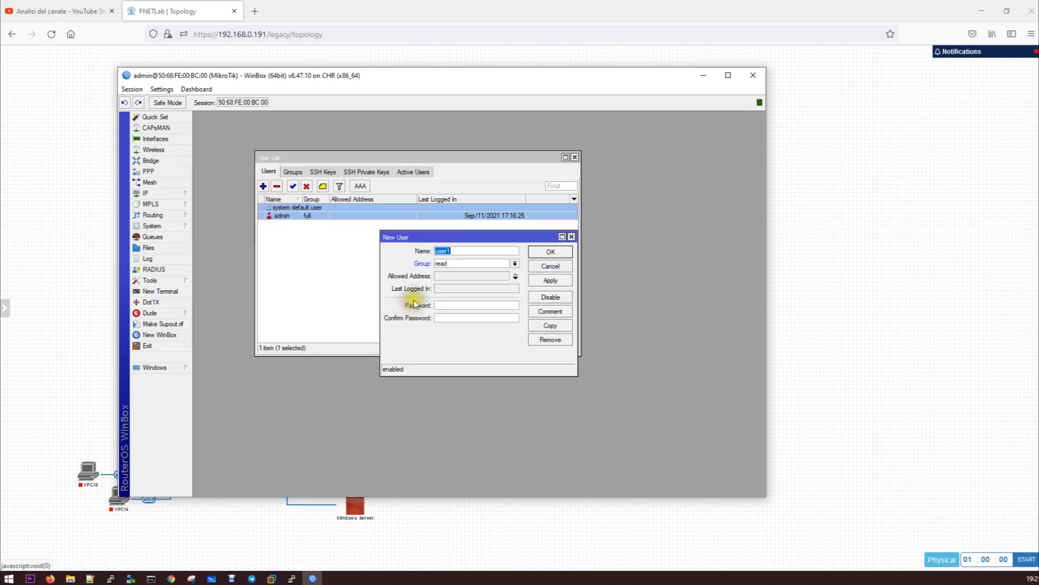
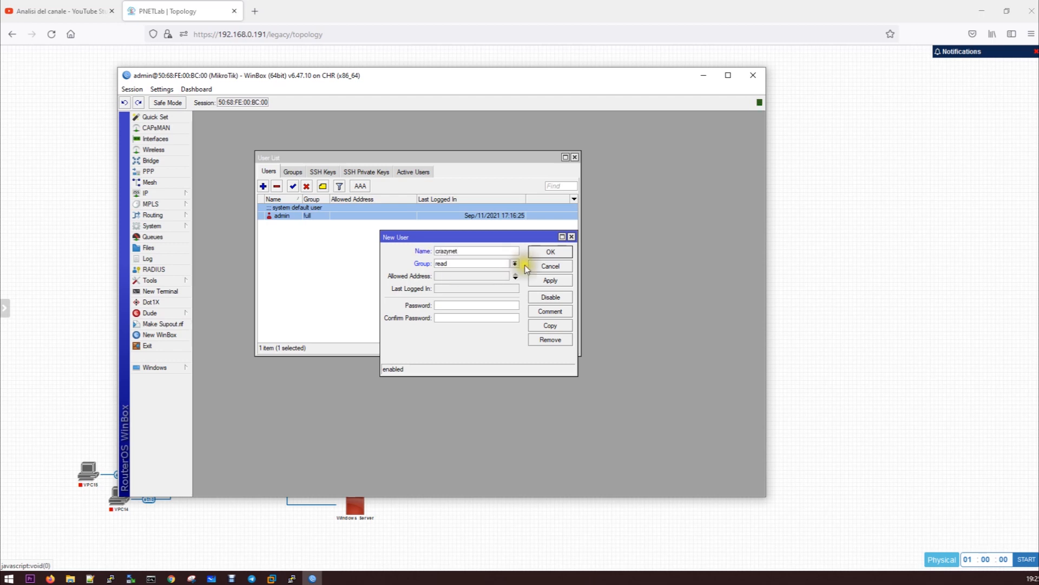
click(473, 265)
click(473, 271)
click(474, 306)
click(565, 281)
click(556, 254)
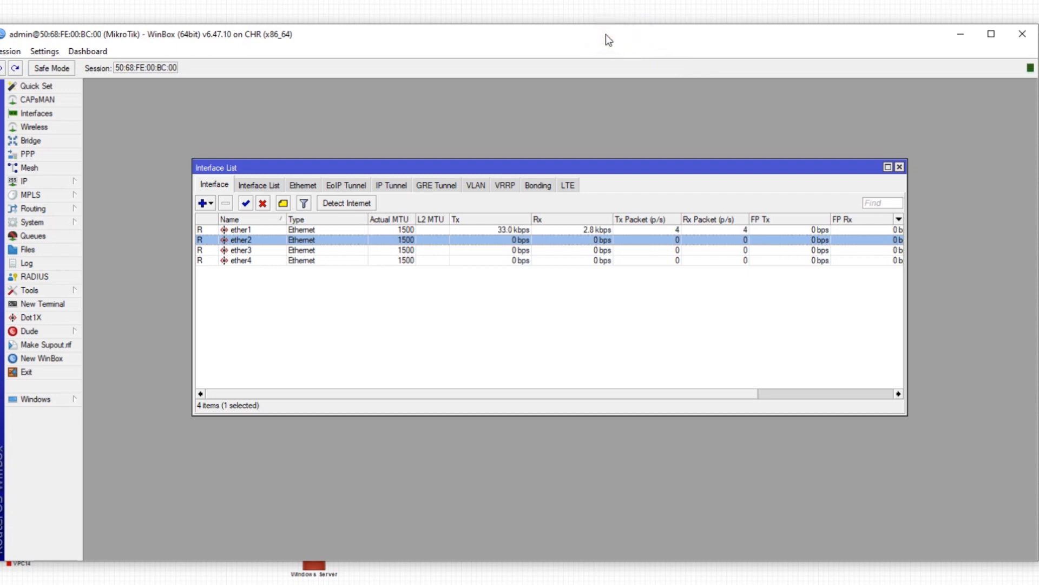
Open the router's IP Address List
drag(606, 34, 619, 286)
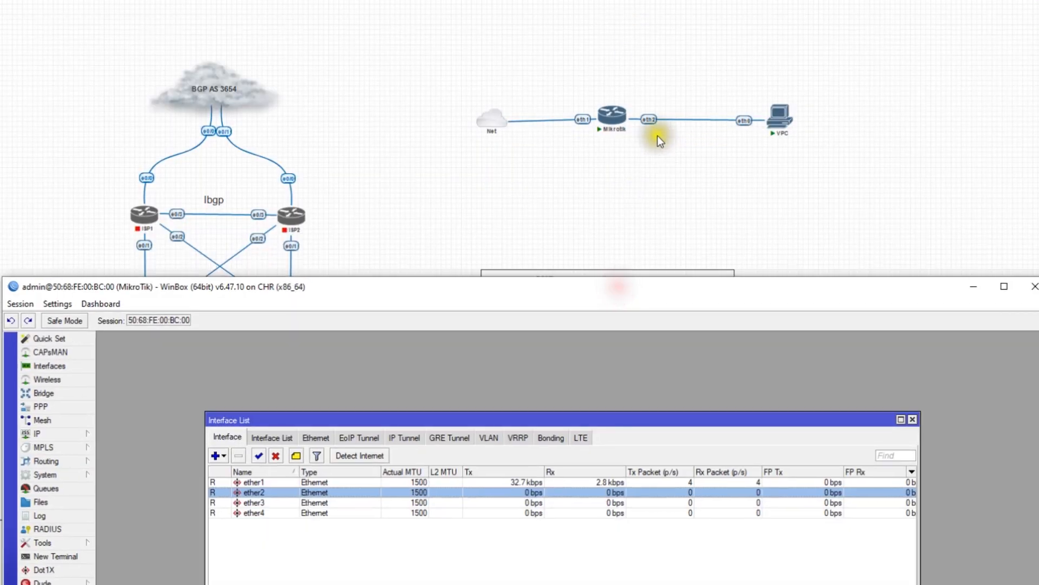
click(624, 188)
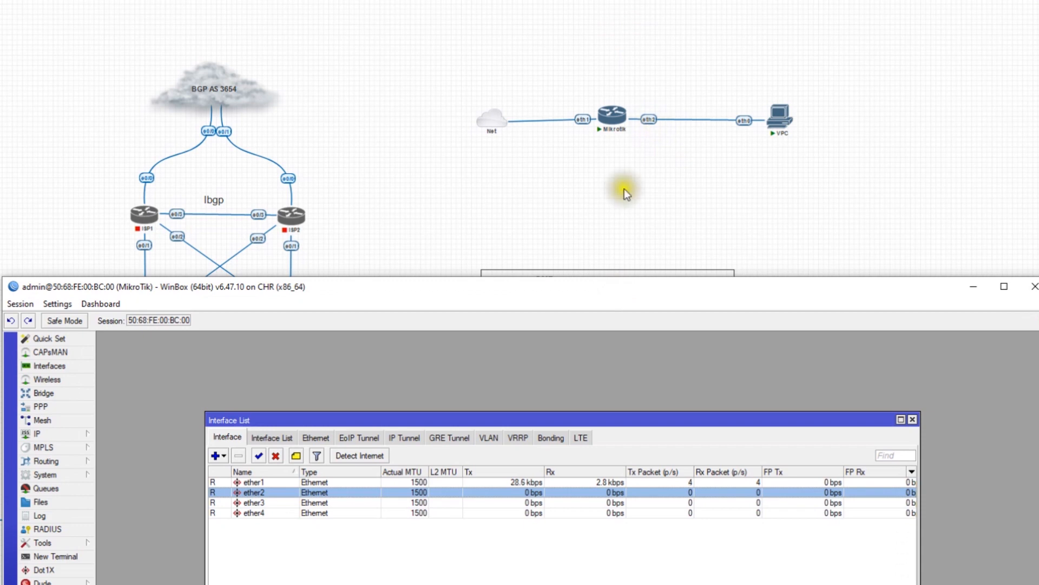
drag(440, 284, 416, 10)
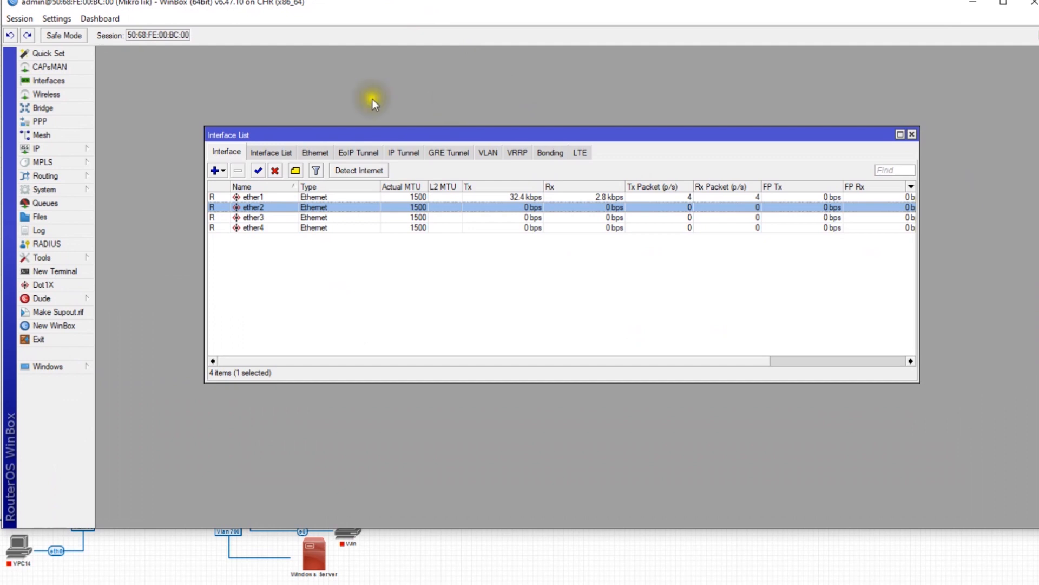
click(80, 144)
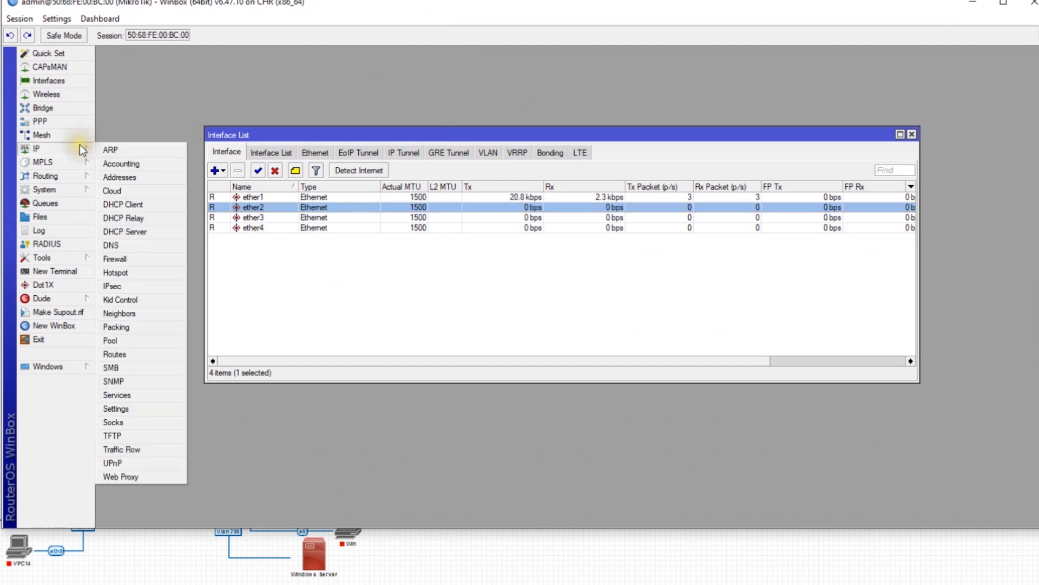
click(114, 177)
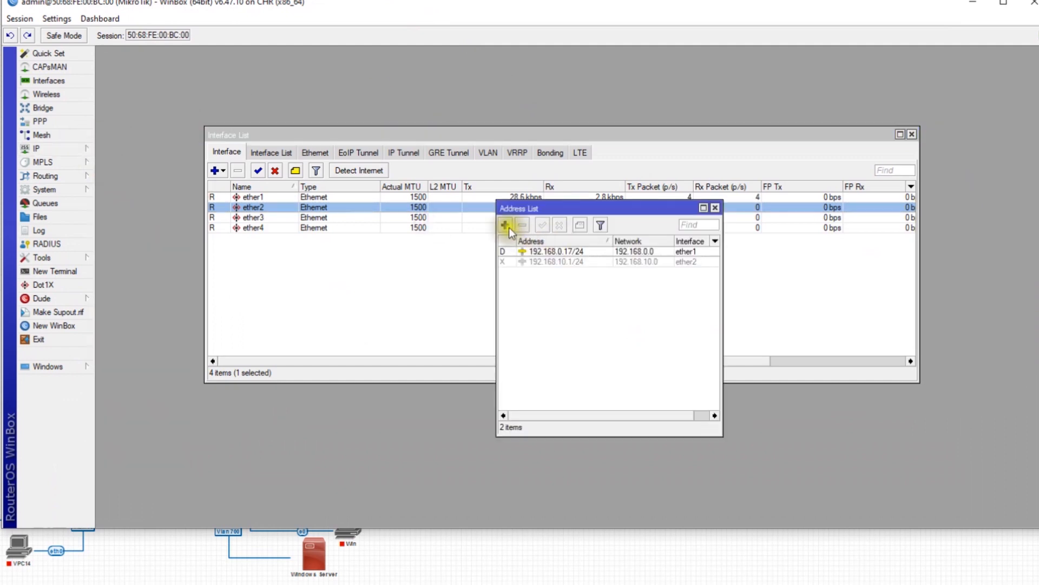
Add address 192.168.10.1/24 on interface ether2 and close the Address List
click(505, 225)
text(192.168.10)
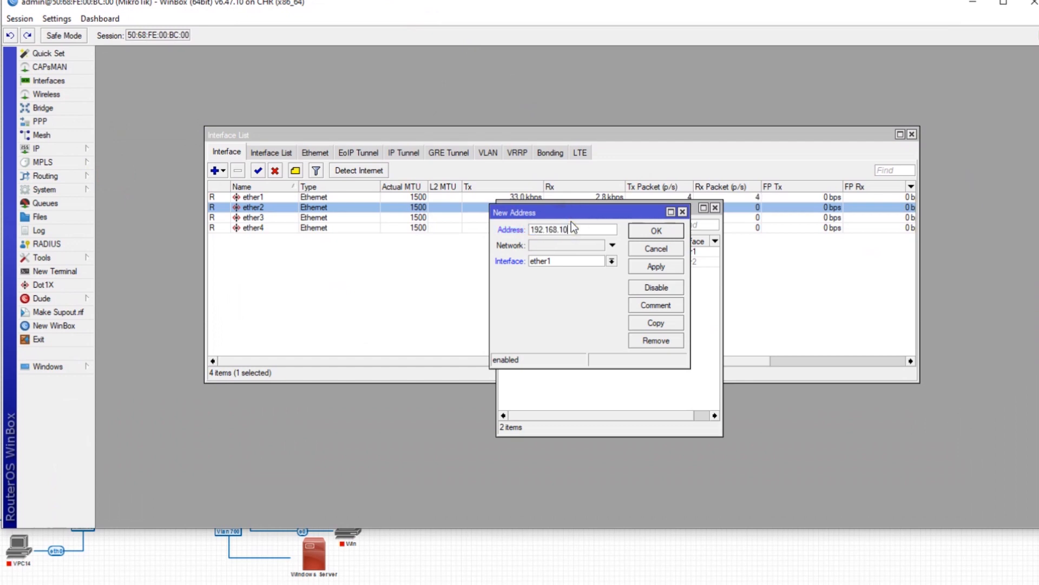
text(.1/24)
click(654, 265)
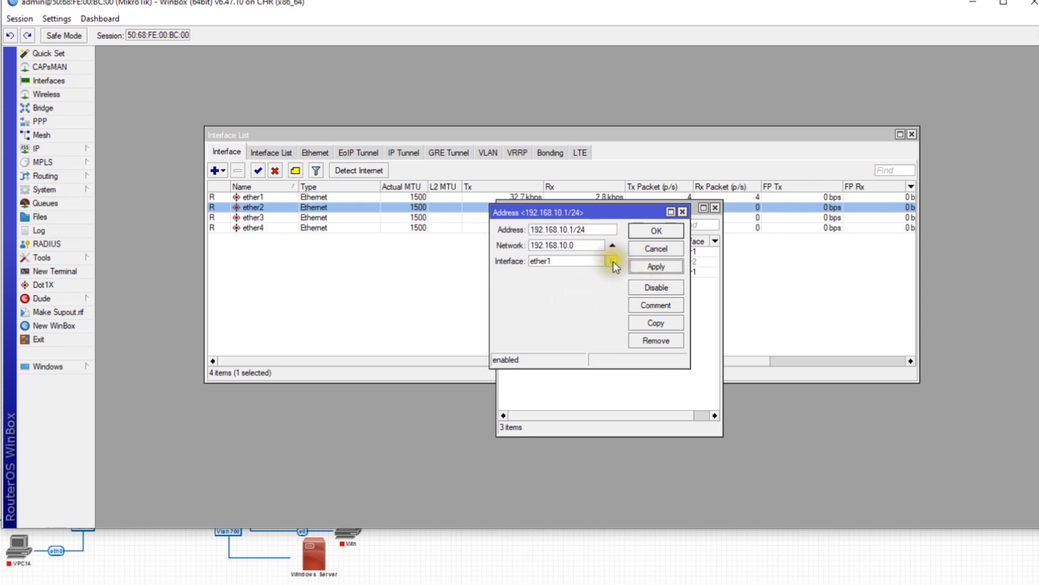
drag(613, 261, 602, 281)
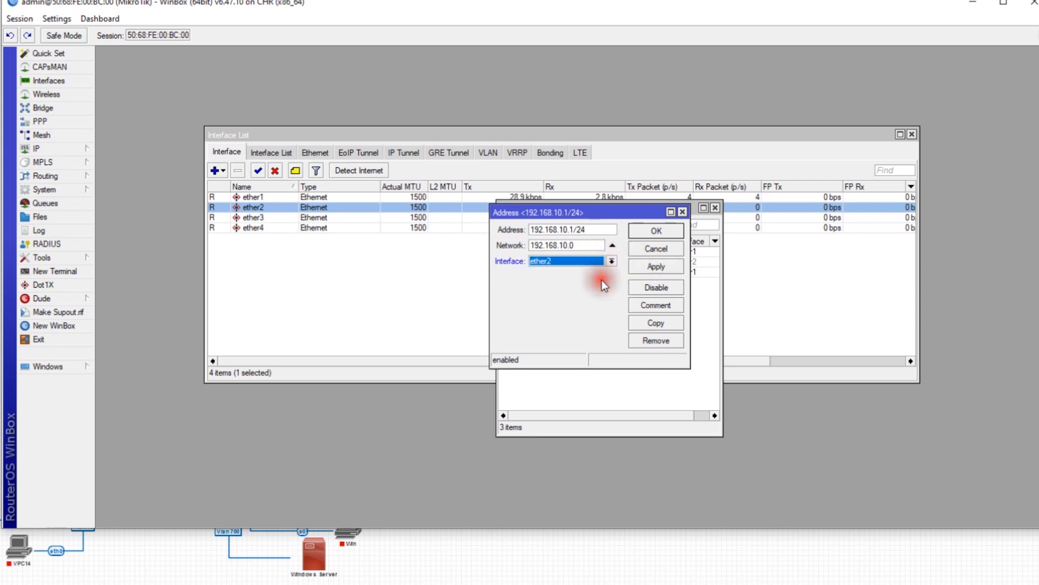
click(654, 265)
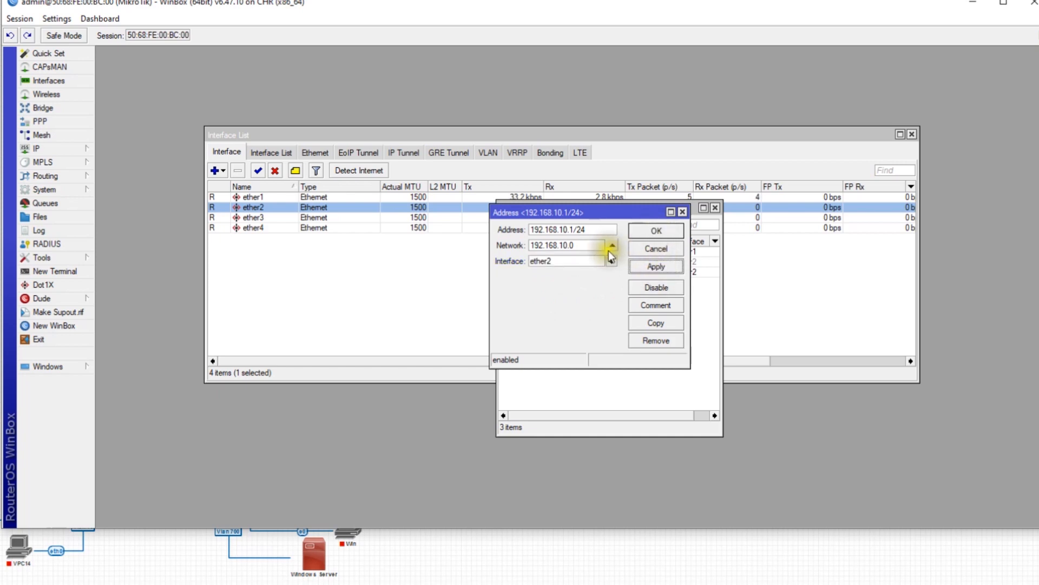
click(661, 233)
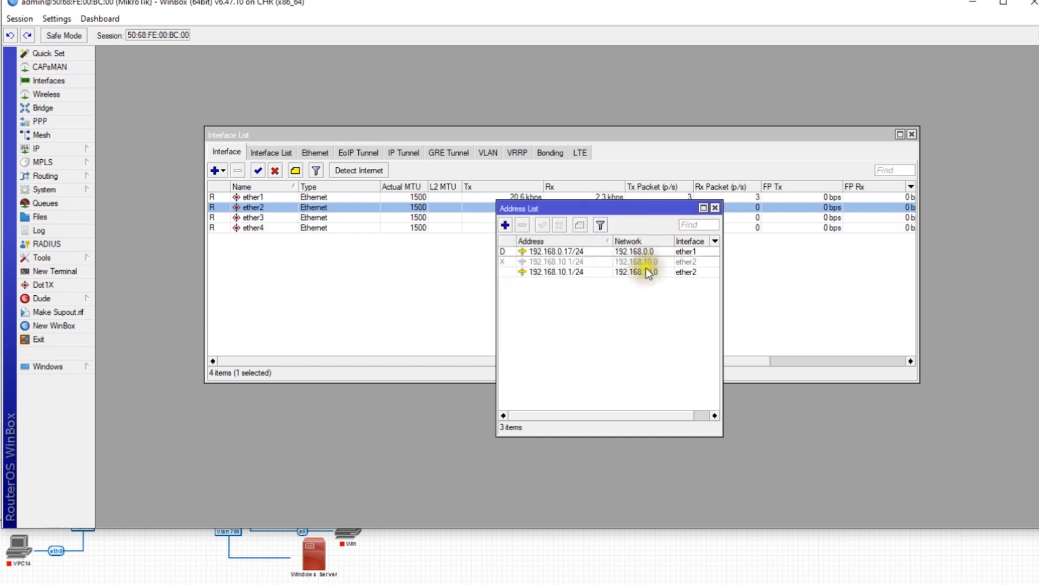
click(714, 208)
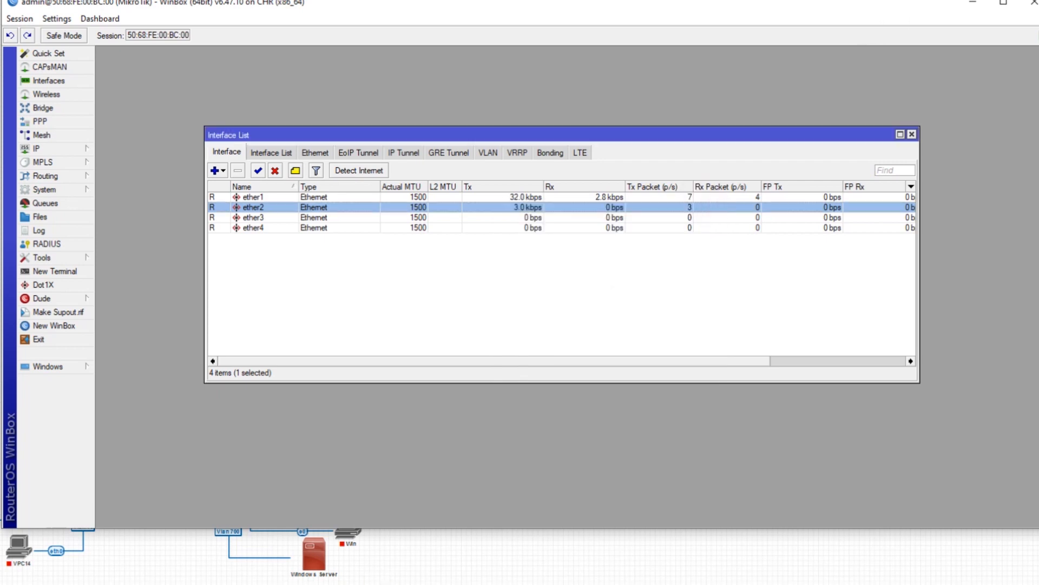
From the VPC console, ping 192.168.10.1 successfully, then ping 8.8.8.8, which times out
drag(599, 4, 618, 175)
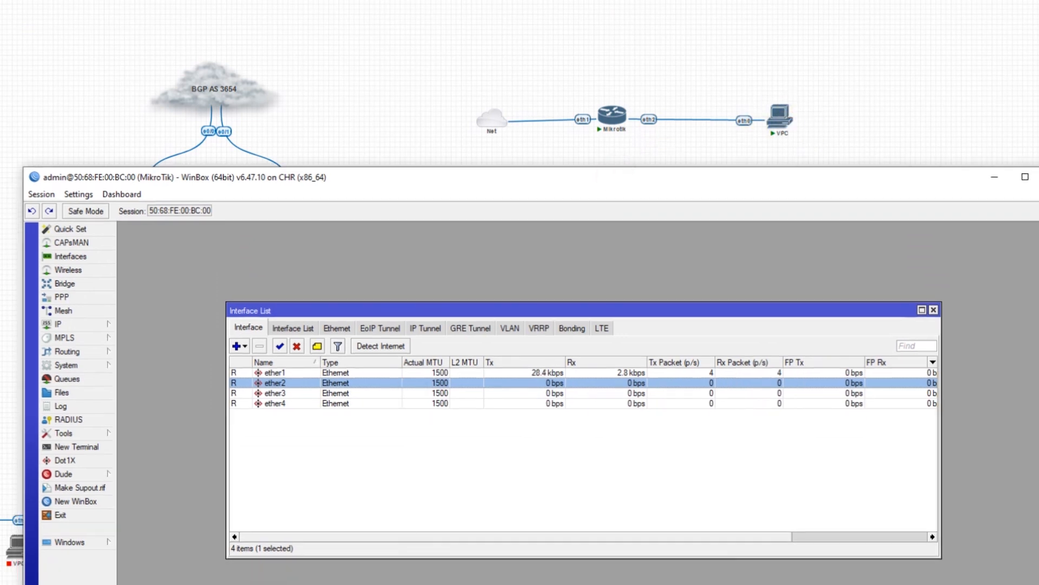
click(304, 554)
key(Up)
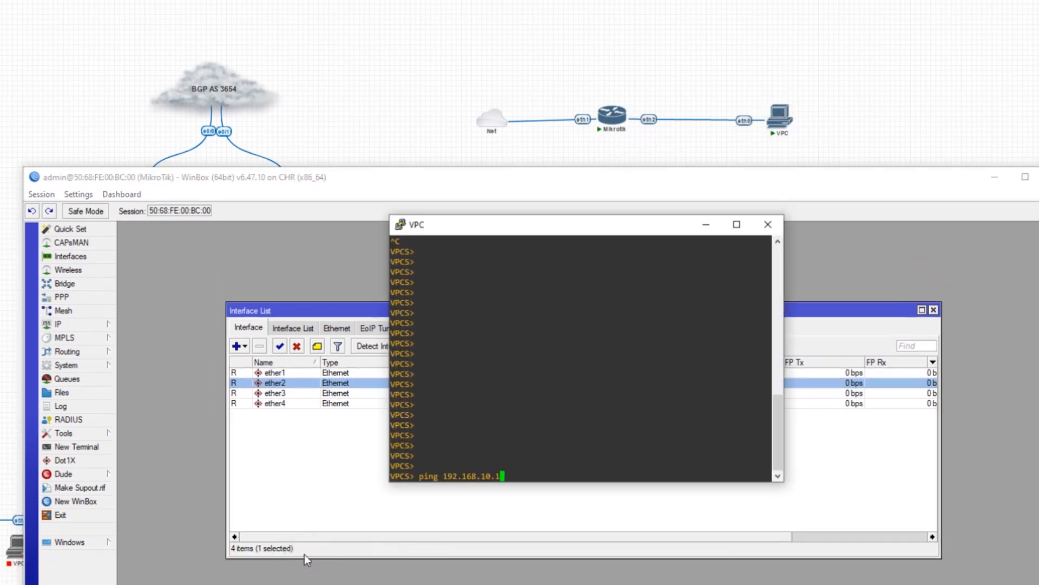
key(Return)
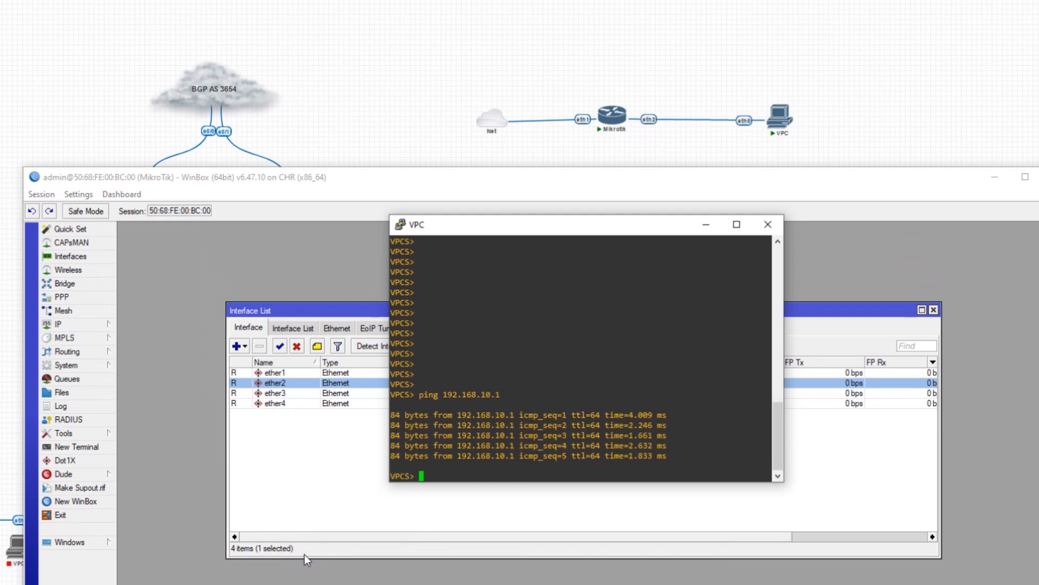
text(ping 8.8.8.8)
key(Return)
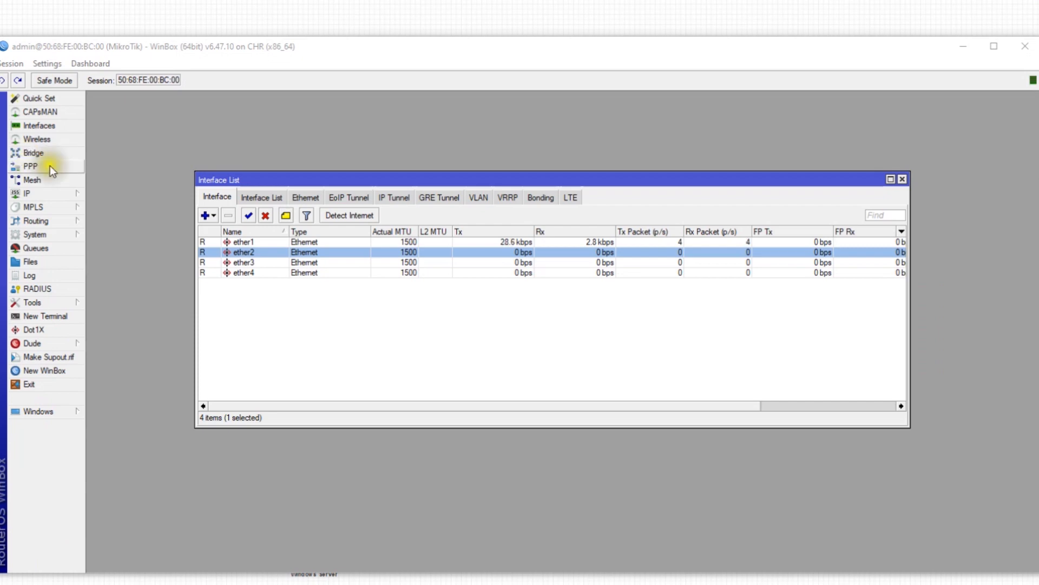
Go to IP > Firewall NAT in WinBox and apply a srcnat rule
click(903, 180)
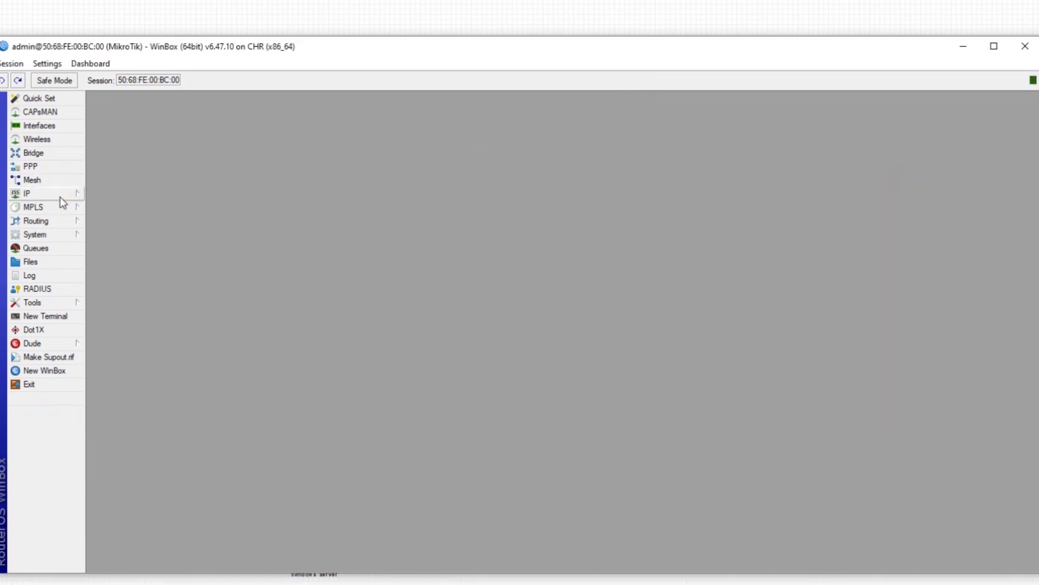
click(60, 196)
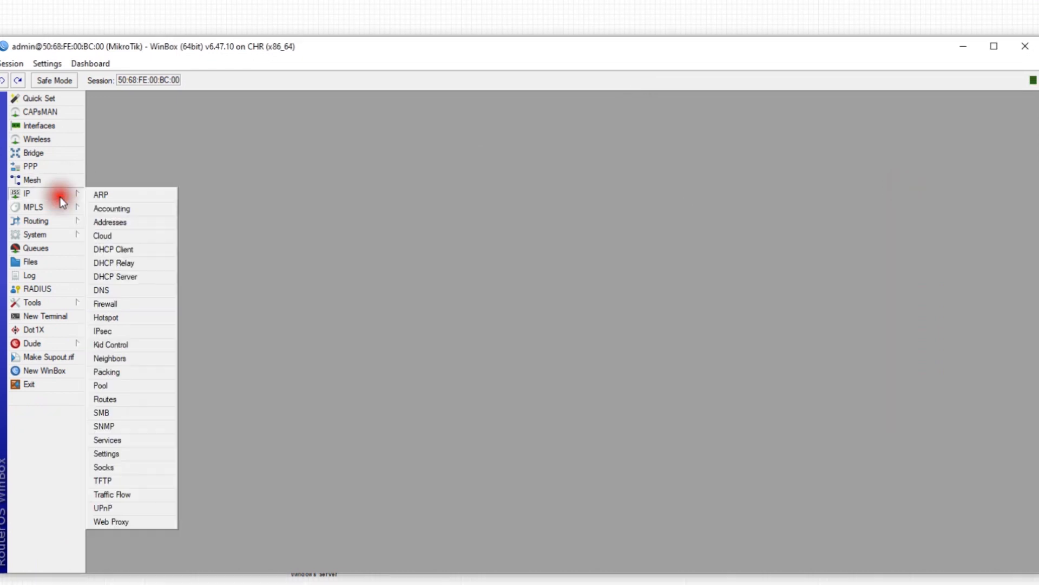
click(133, 304)
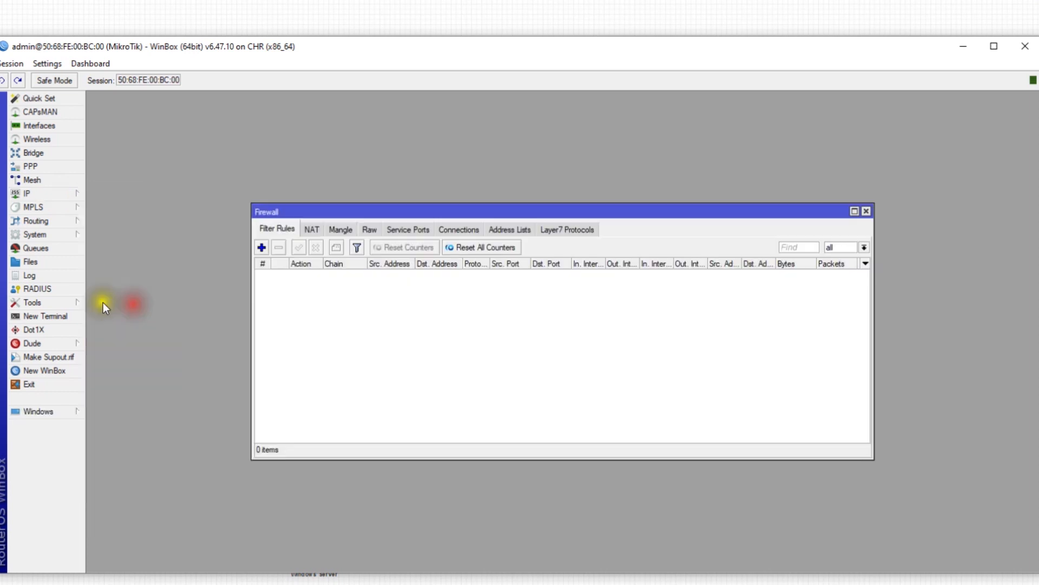
click(313, 230)
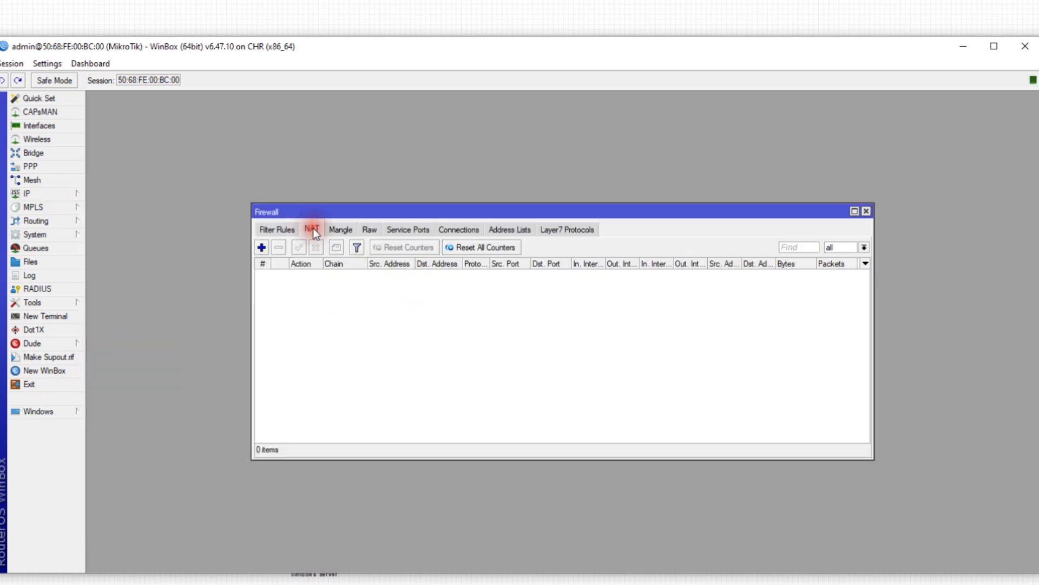
click(264, 251)
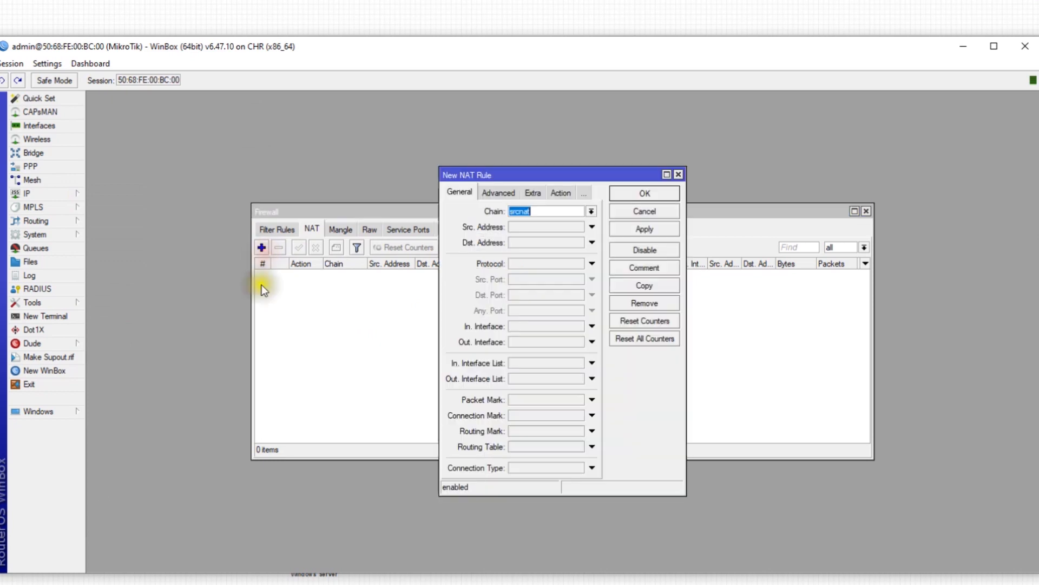
drag(550, 172, 452, 150)
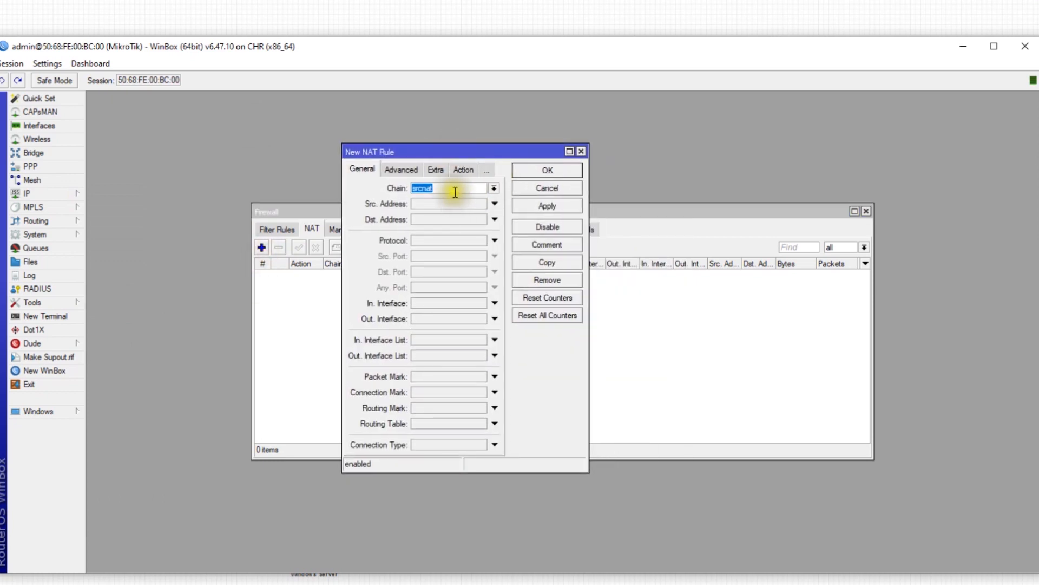
click(549, 207)
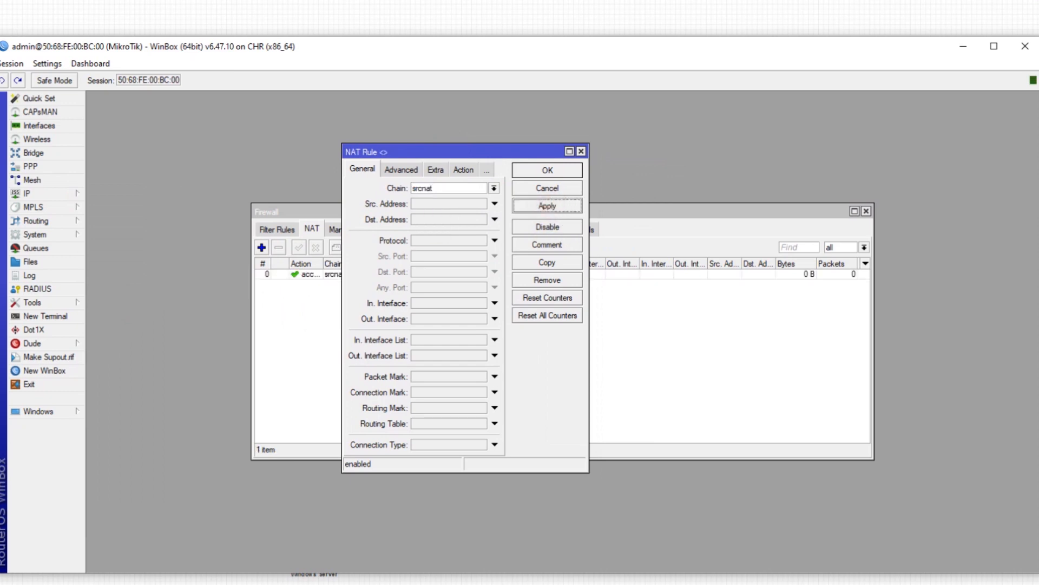
Change the NAT rule's action to masquerade, apply it, and close the rule editor
click(461, 171)
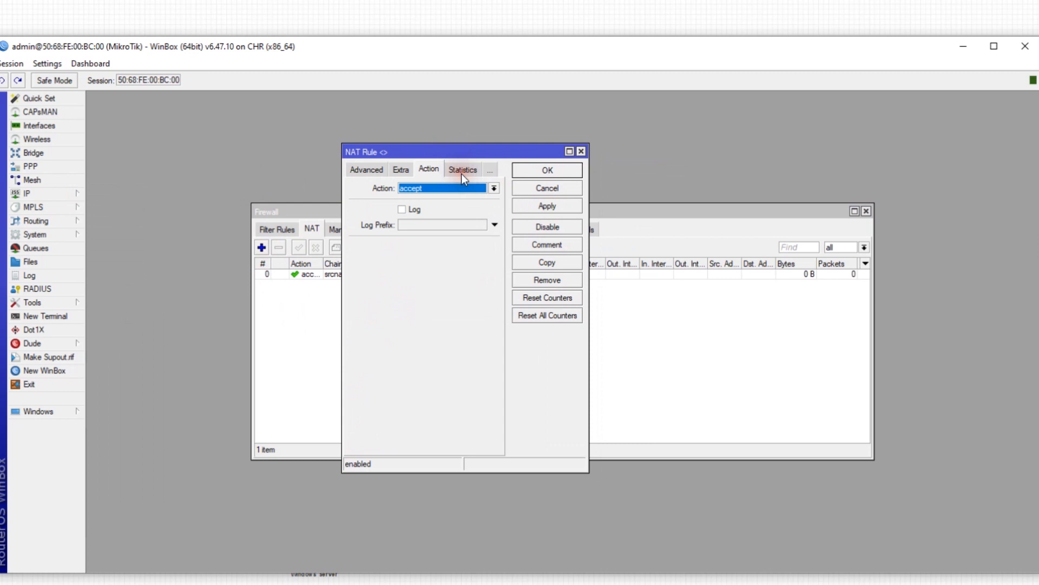
click(494, 188)
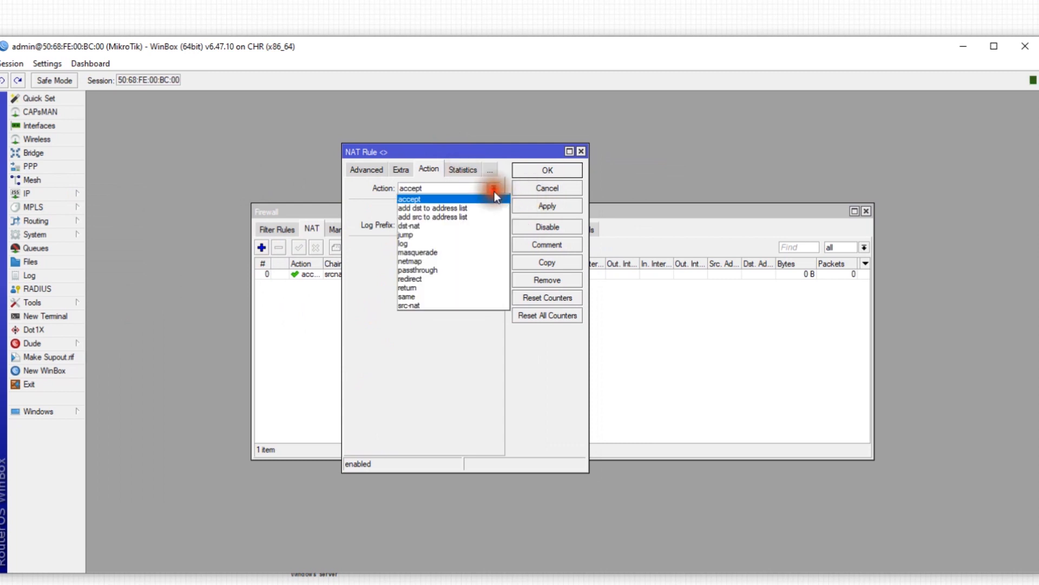
click(475, 253)
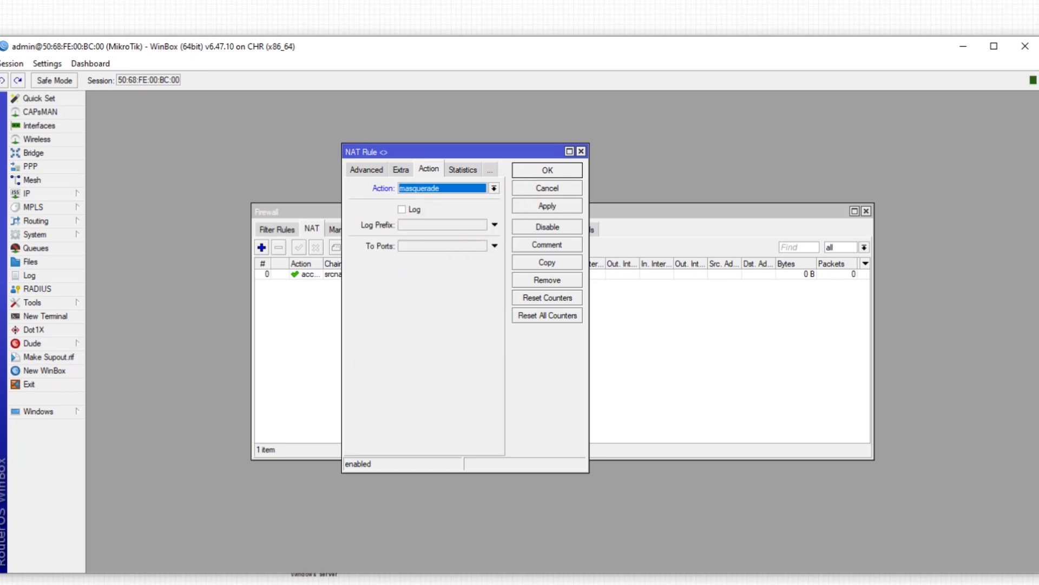
click(547, 207)
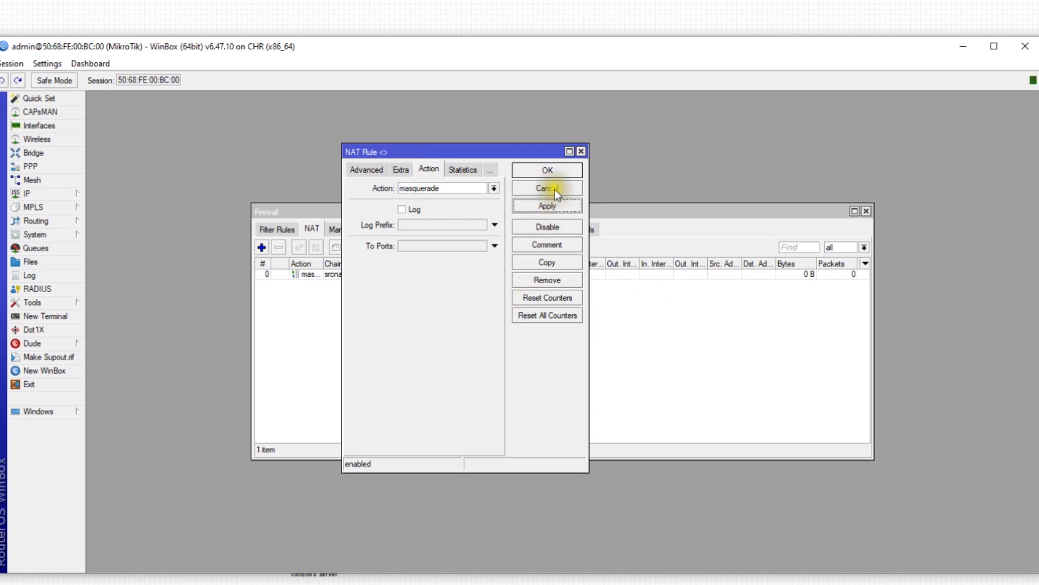
click(551, 172)
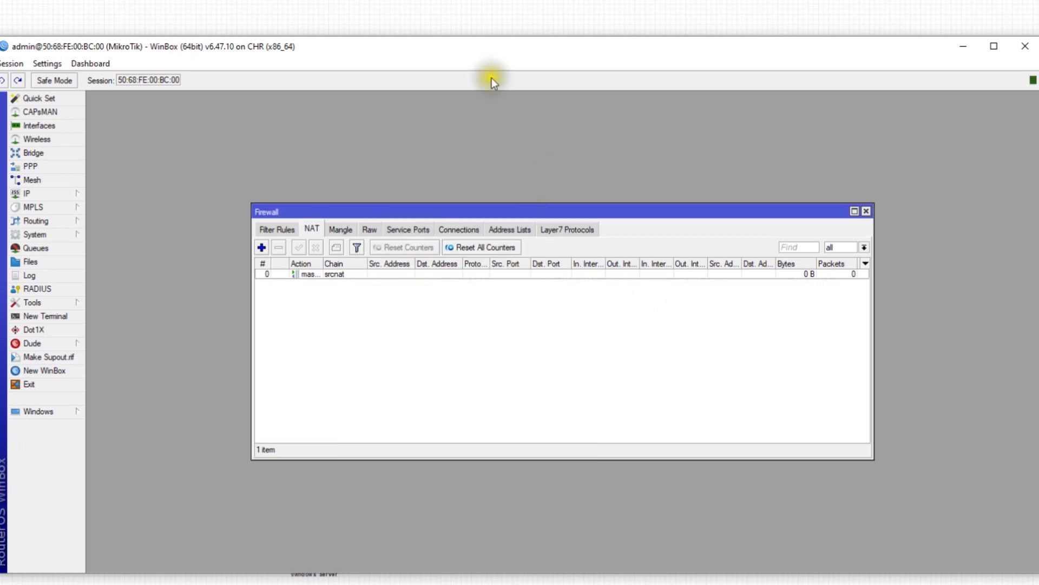
Rerun ping 8.8.8.8 in the VPC console, now getting replies, then minimize it
mouse_move(260, 583)
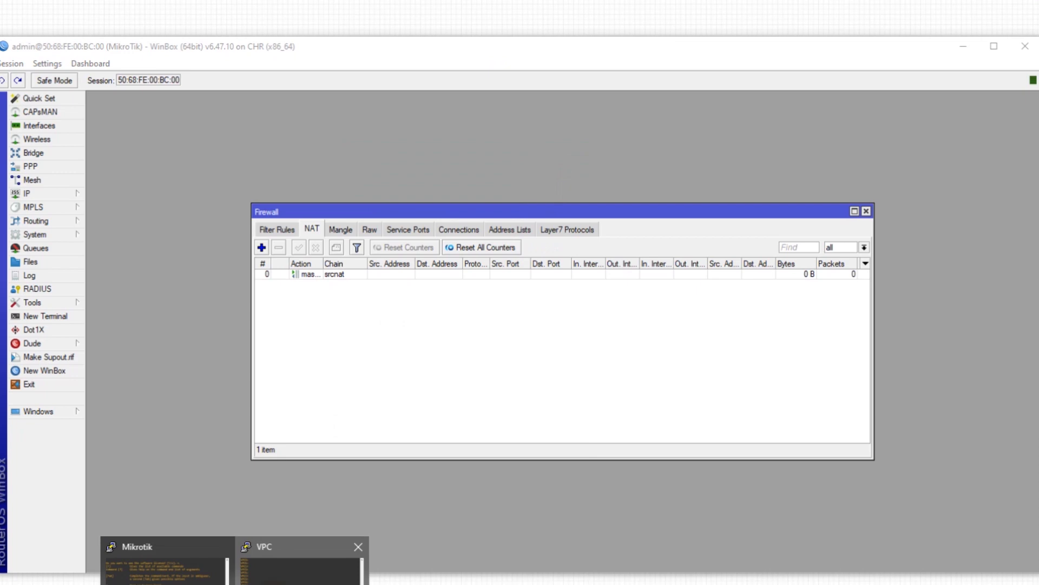
click(303, 563)
key(Up)
key(Return)
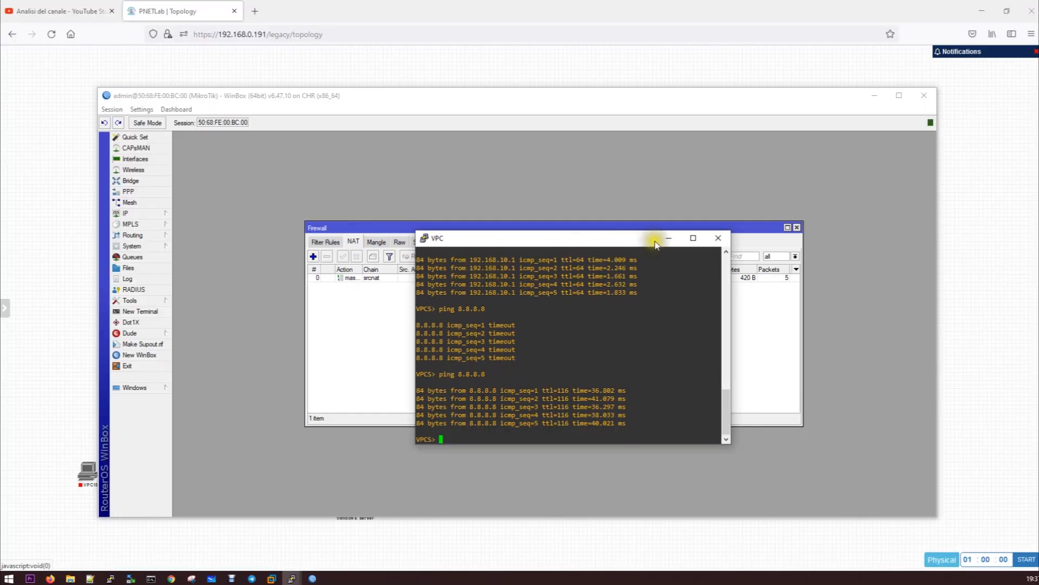
click(674, 241)
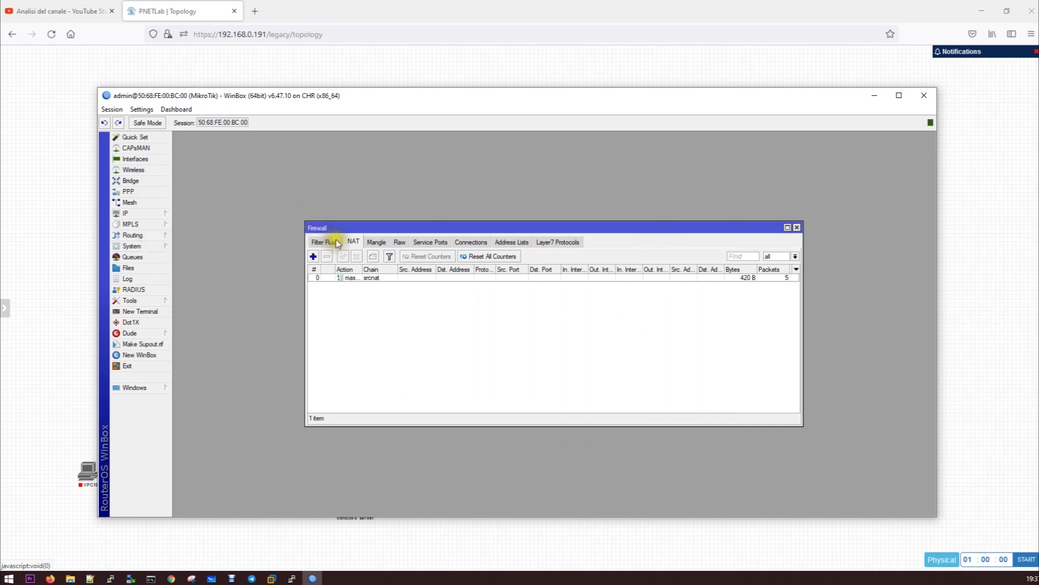
Browse the Firewall's Connections, Address Lists, Layer7, Service Ports, Raw, Mangle, NAT and Filter tabs
click(469, 244)
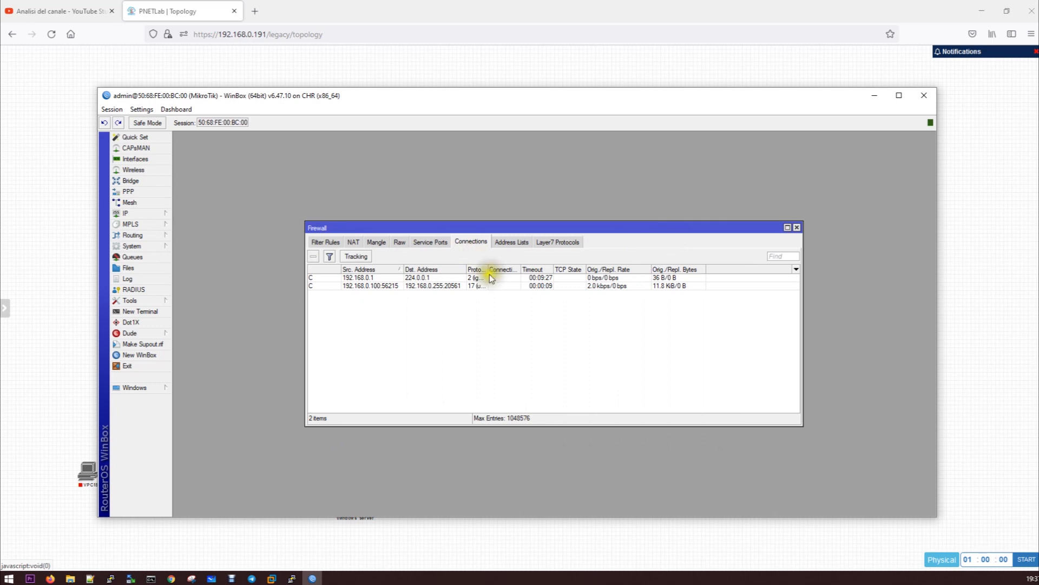
drag(487, 269, 523, 269)
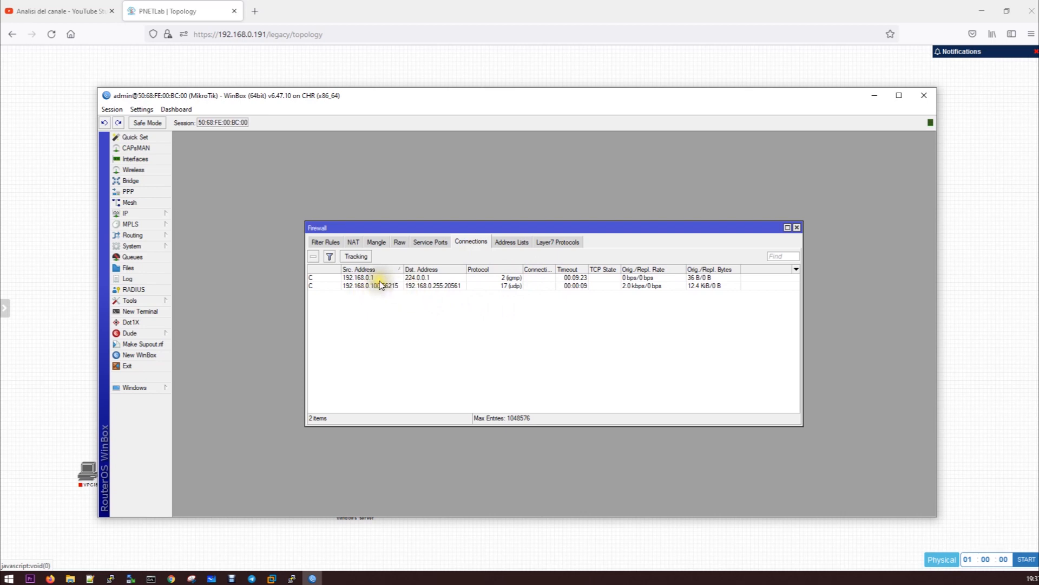
click(516, 242)
click(552, 242)
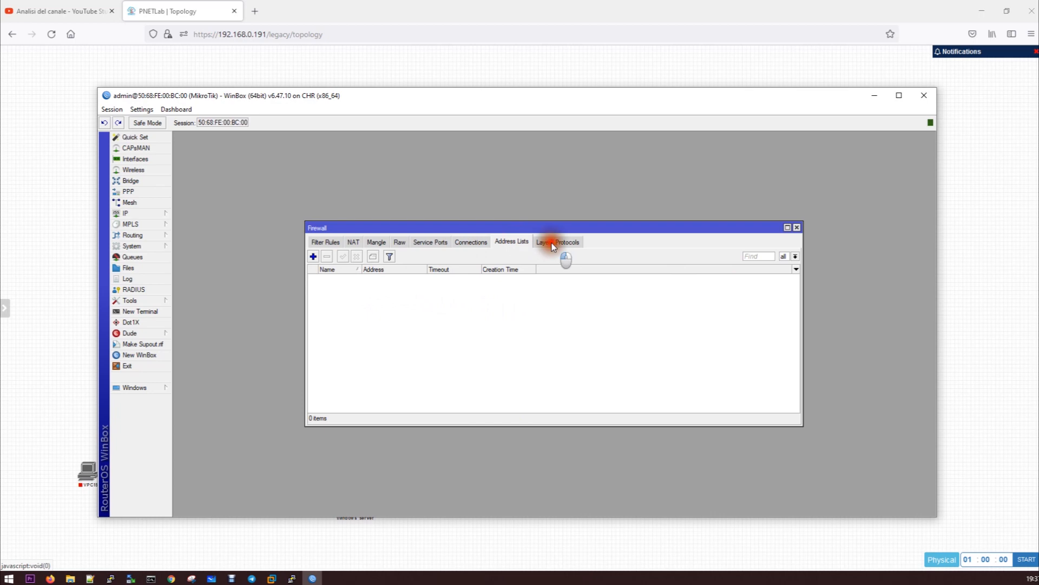
click(429, 241)
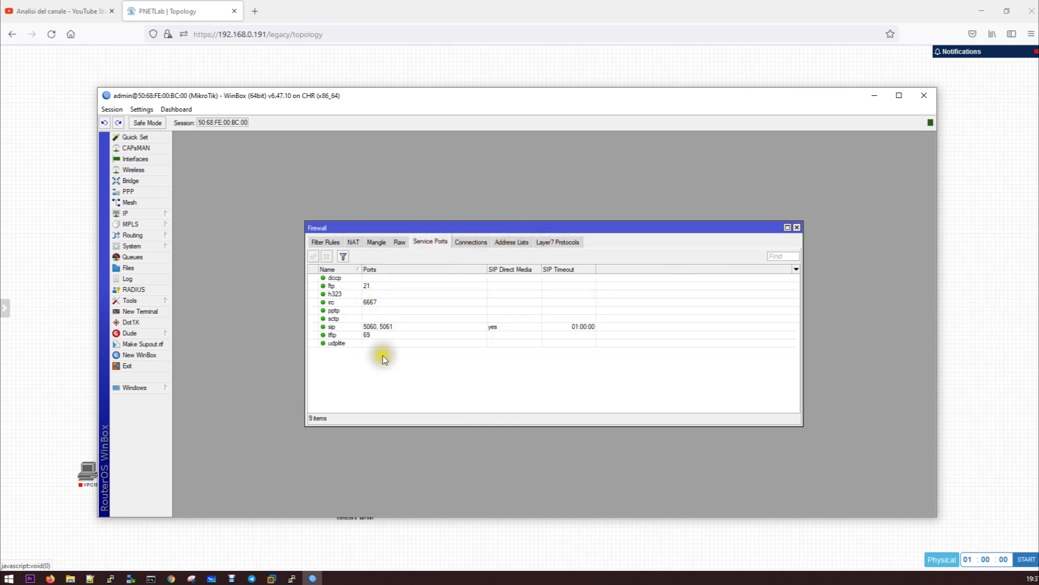
click(400, 242)
click(375, 244)
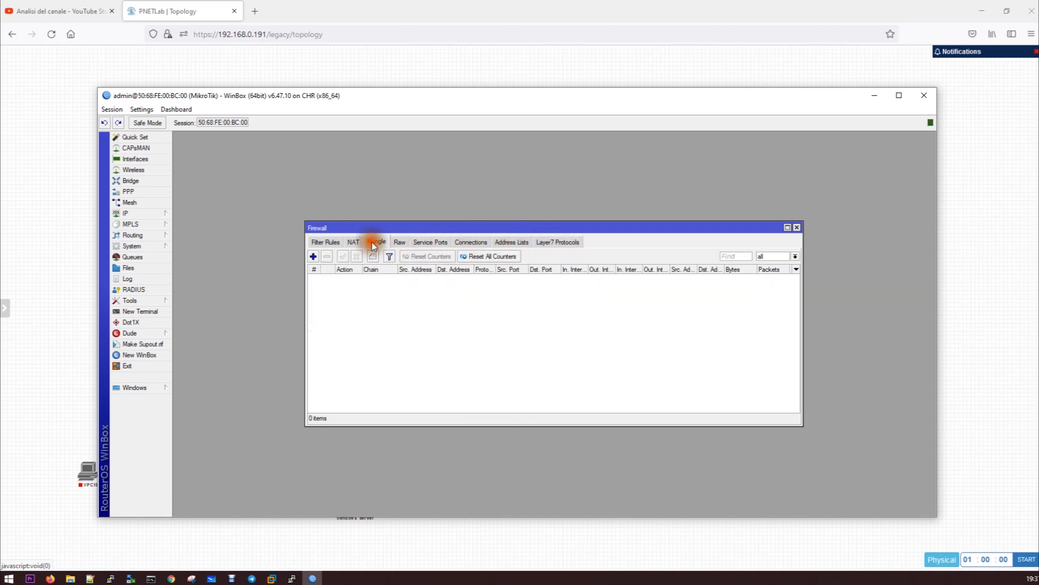
click(353, 242)
click(325, 242)
click(352, 243)
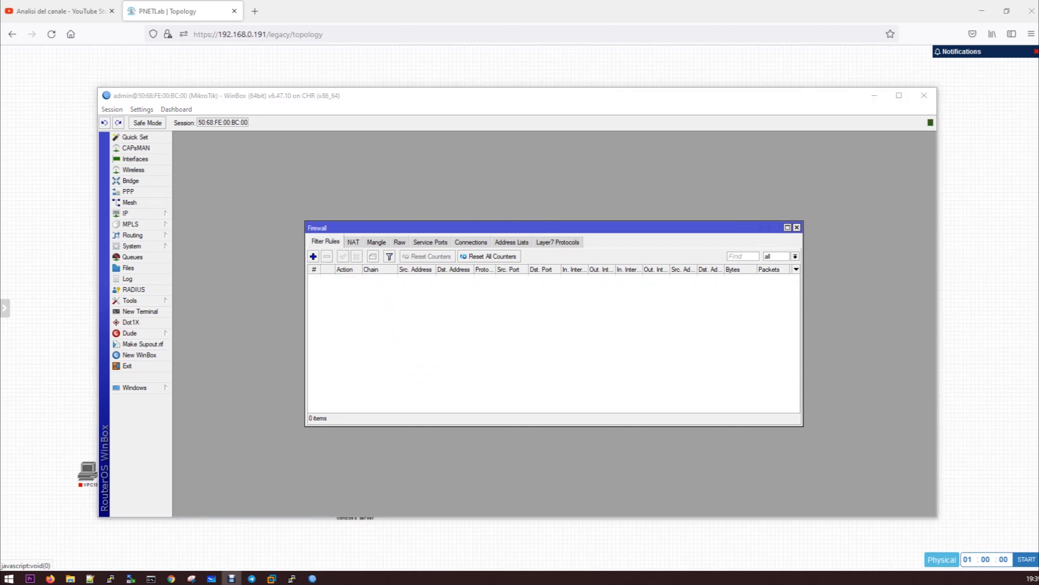
click(328, 243)
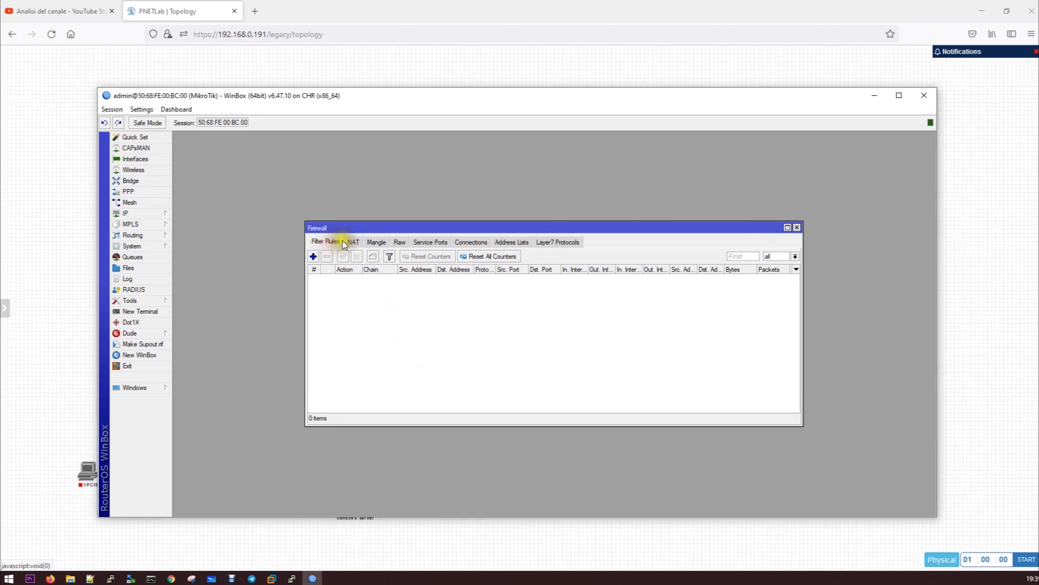
click(314, 259)
drag(556, 187, 434, 174)
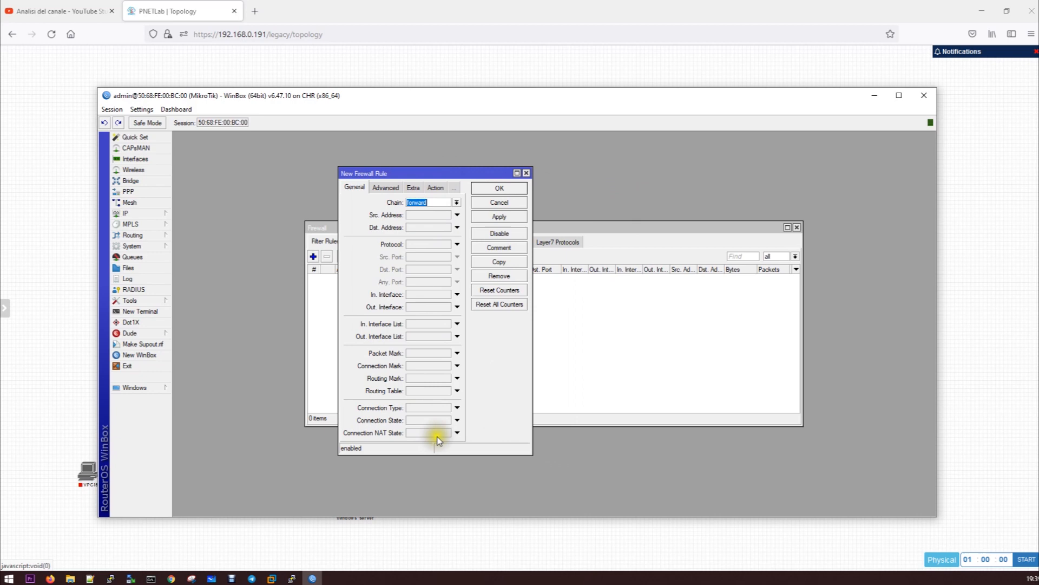
drag(530, 459, 539, 486)
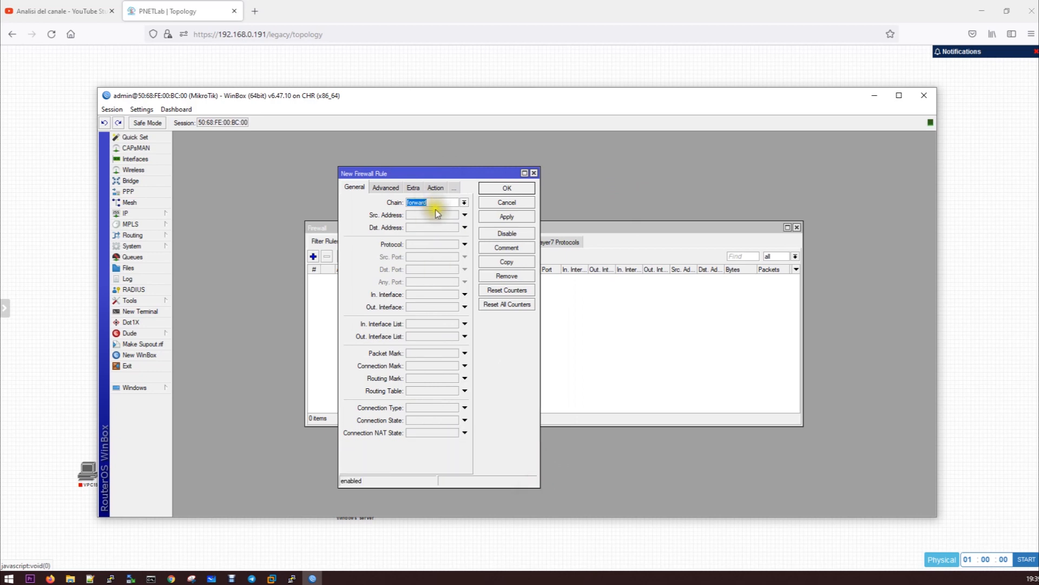
click(464, 202)
click(348, 207)
click(464, 245)
click(467, 244)
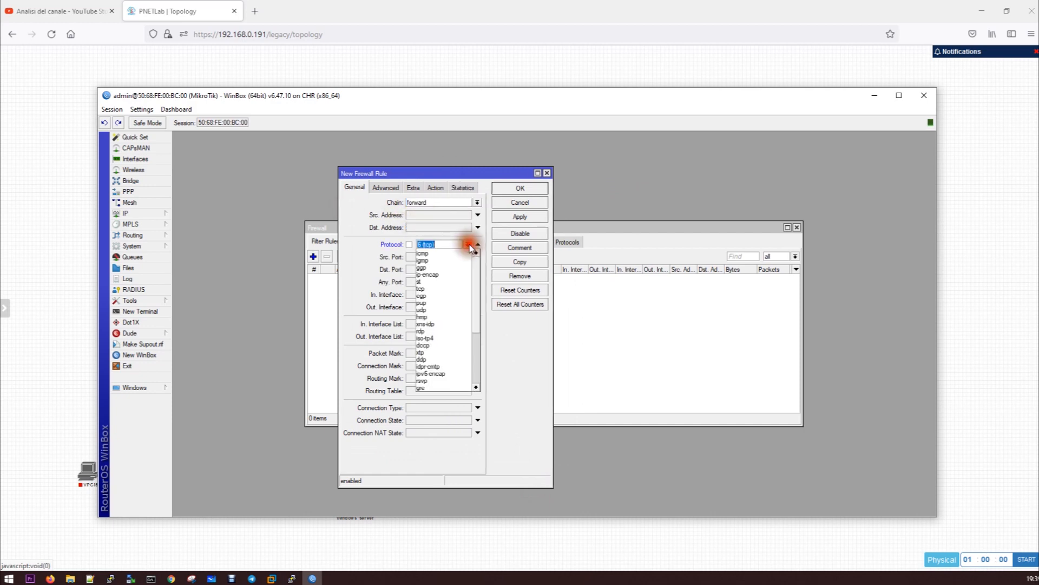
click(469, 244)
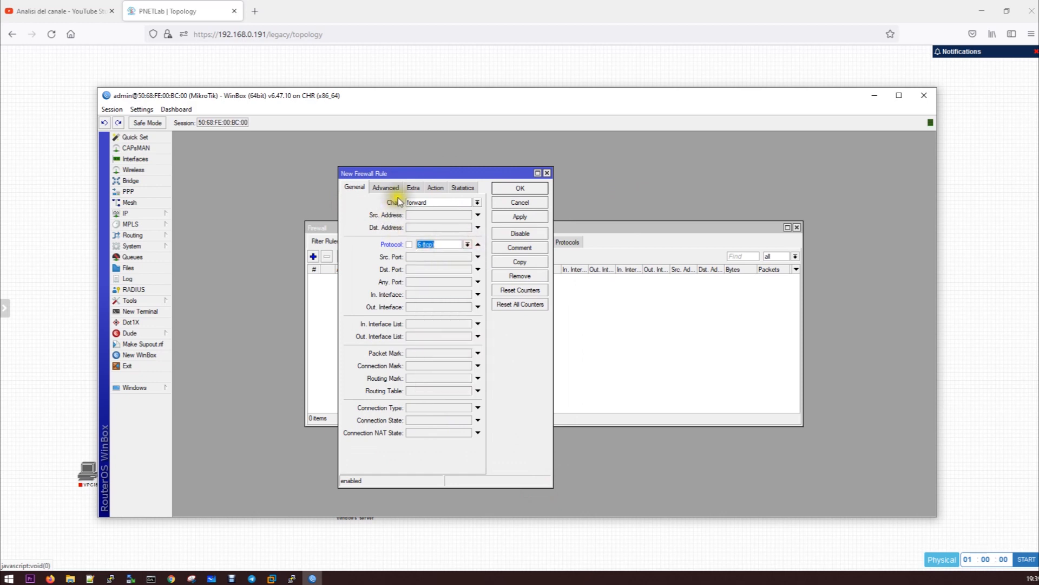
click(434, 189)
click(470, 203)
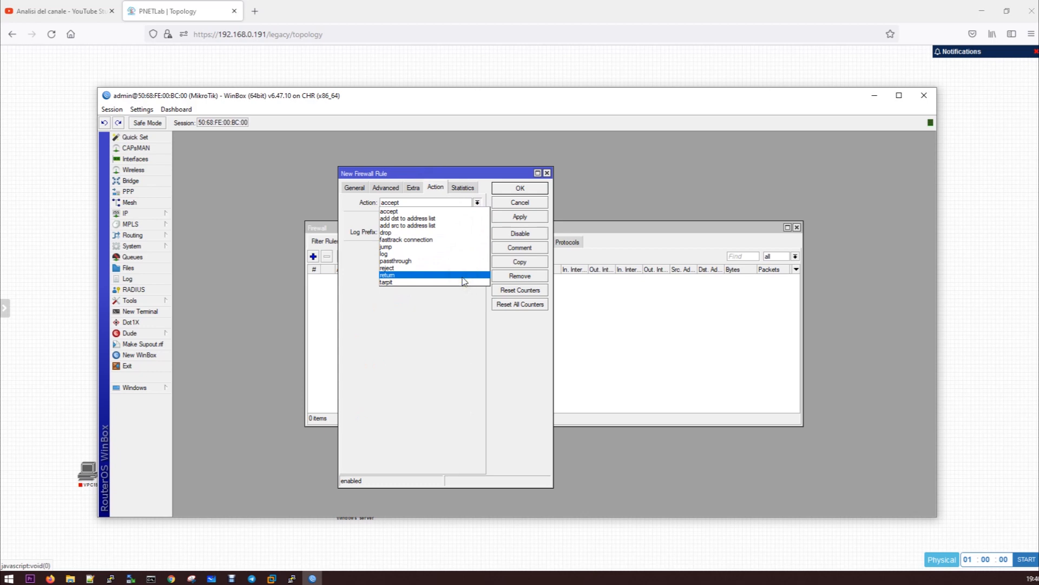
click(520, 200)
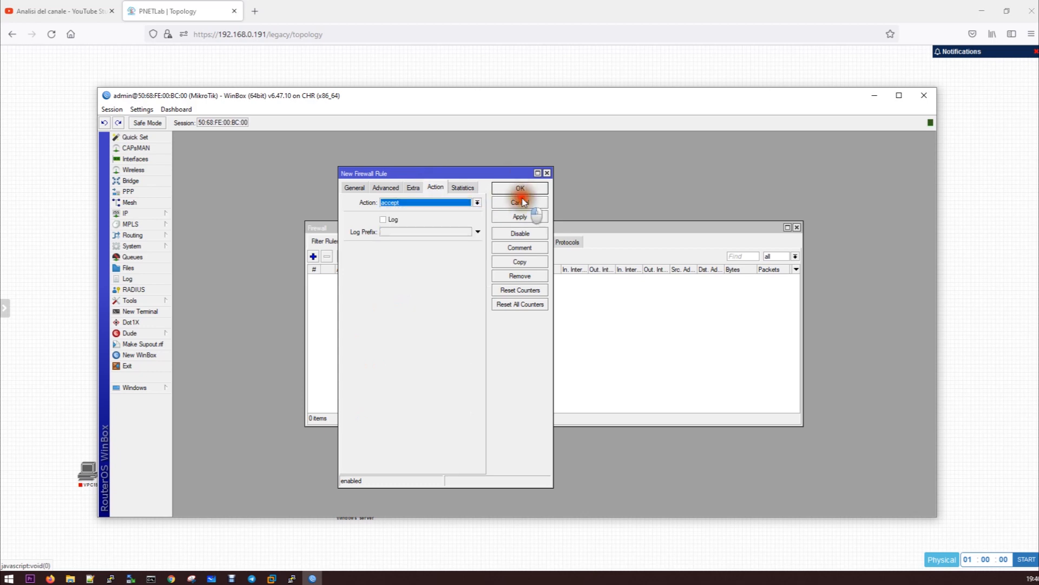
click(521, 204)
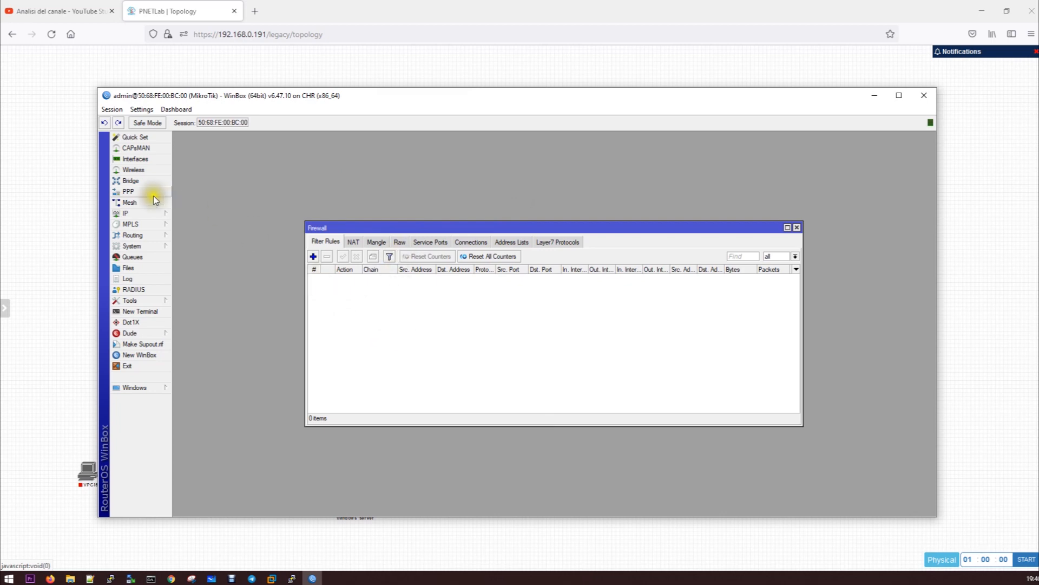
click(128, 191)
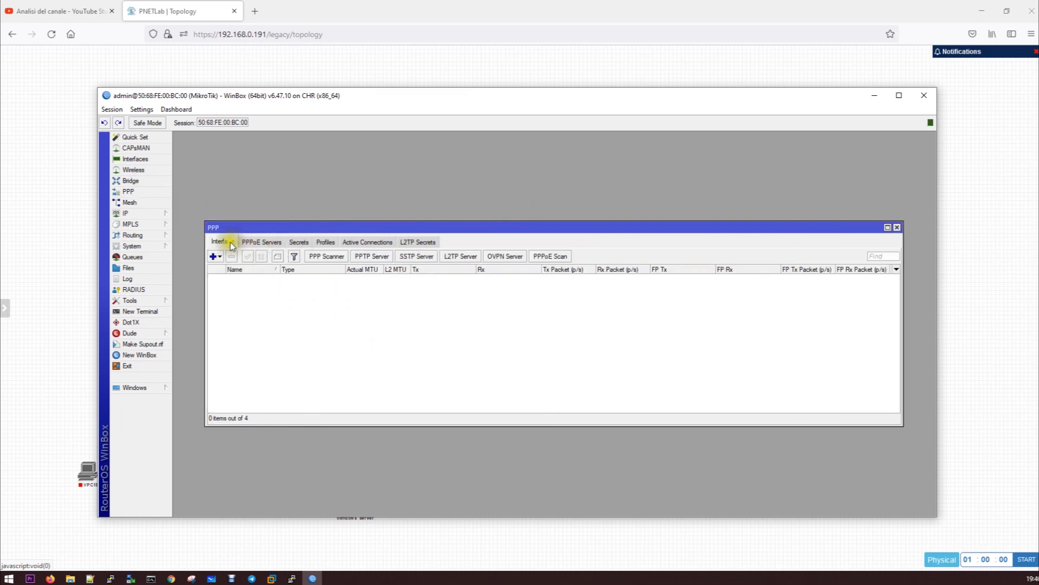
click(259, 241)
click(299, 242)
click(326, 241)
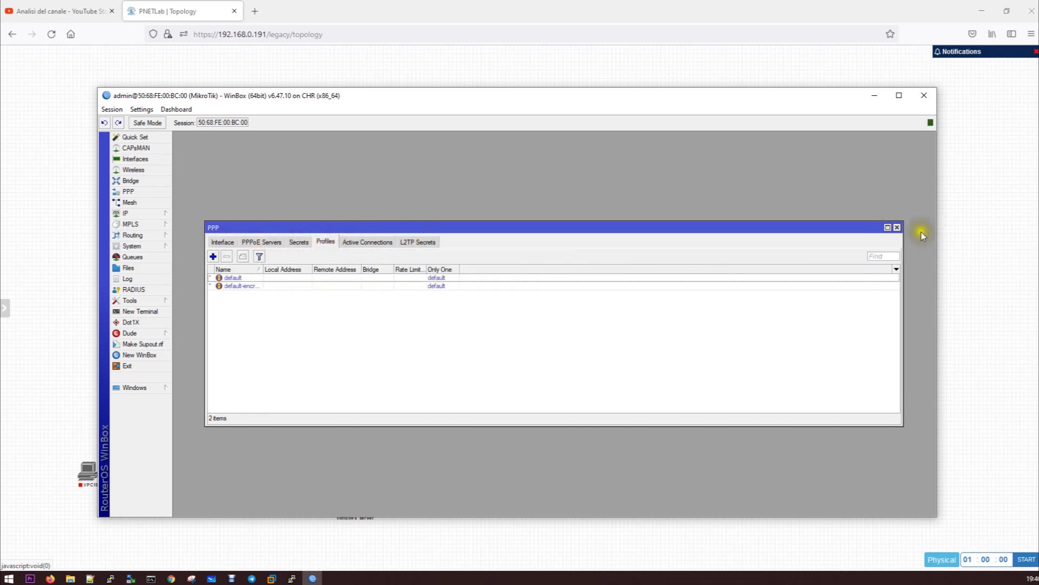
click(897, 228)
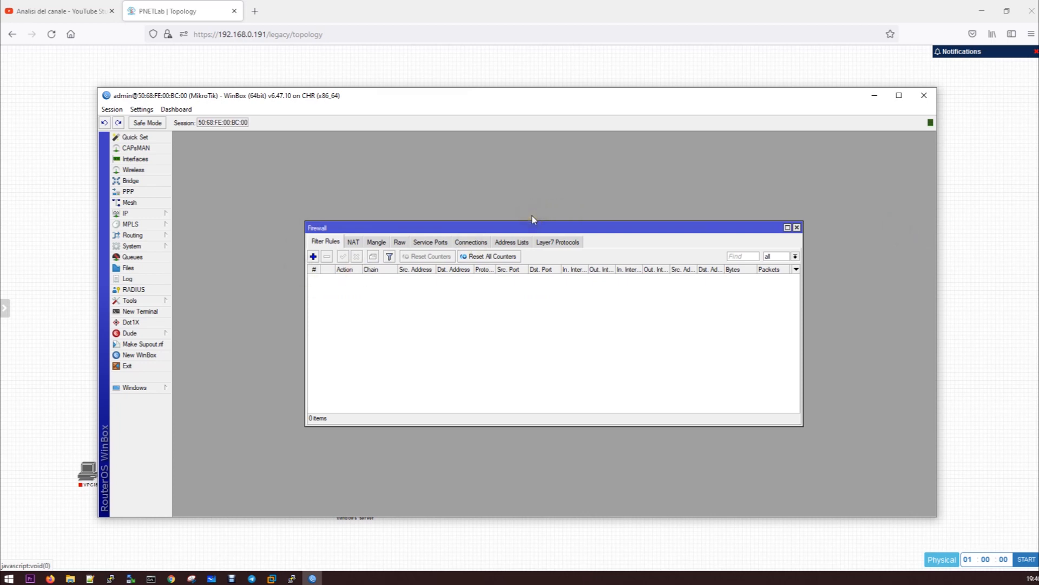
click(465, 188)
Close WinBox and stop the Mikrotik router and VPC nodes in the topology
click(927, 98)
click(500, 155)
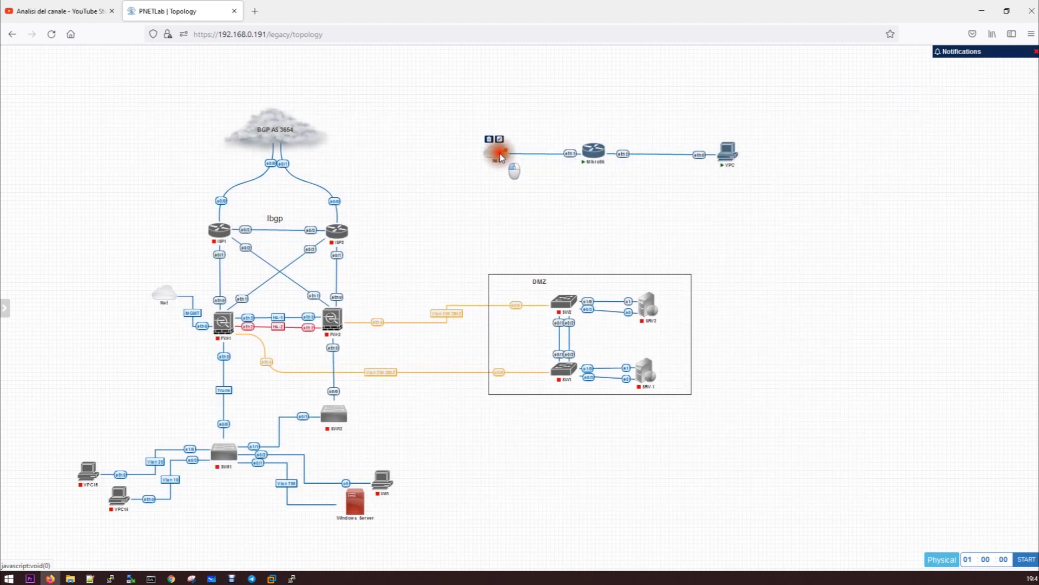
click(594, 154)
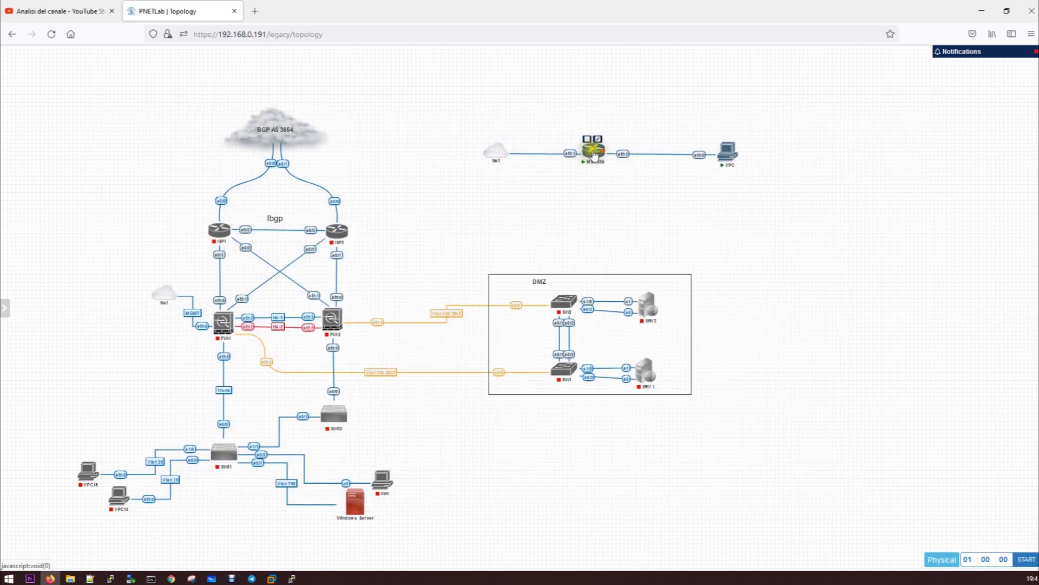
click(588, 141)
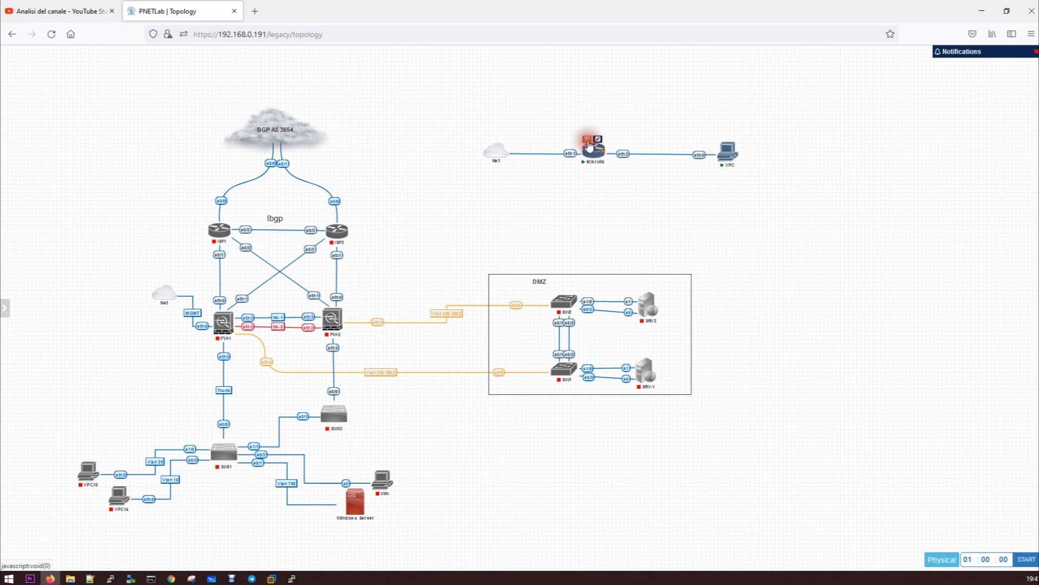
click(724, 140)
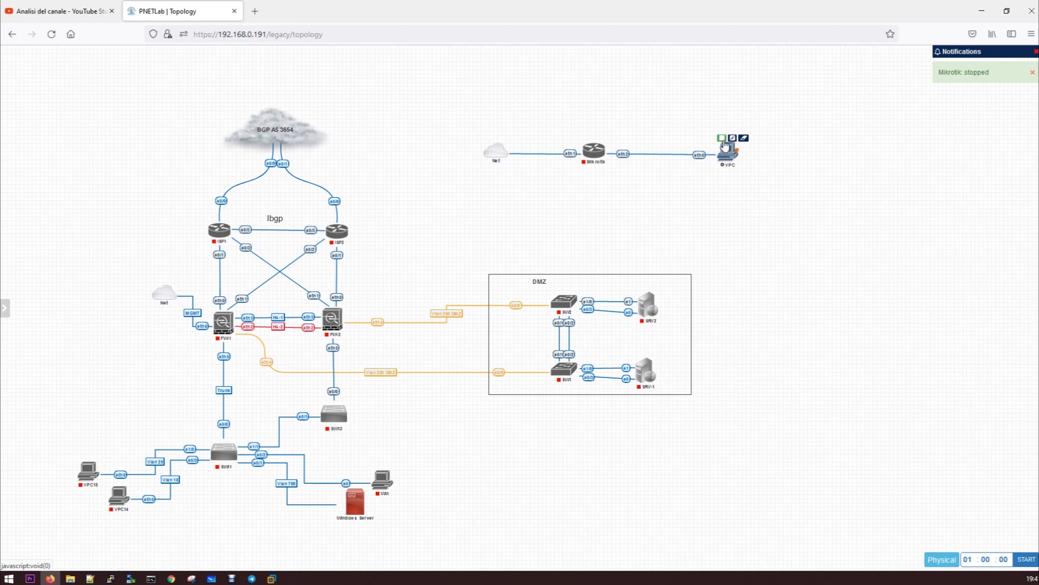
click(725, 145)
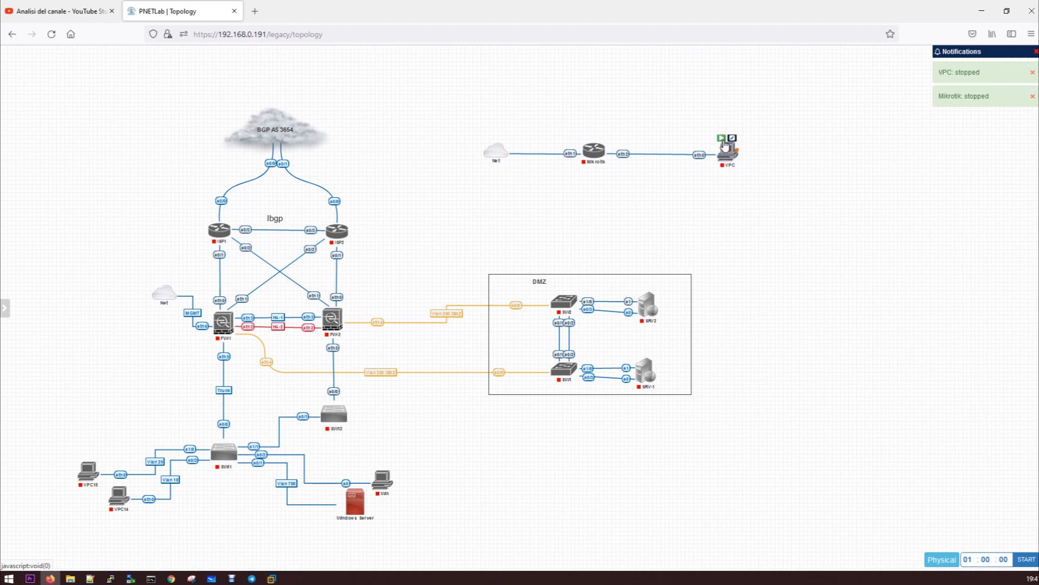